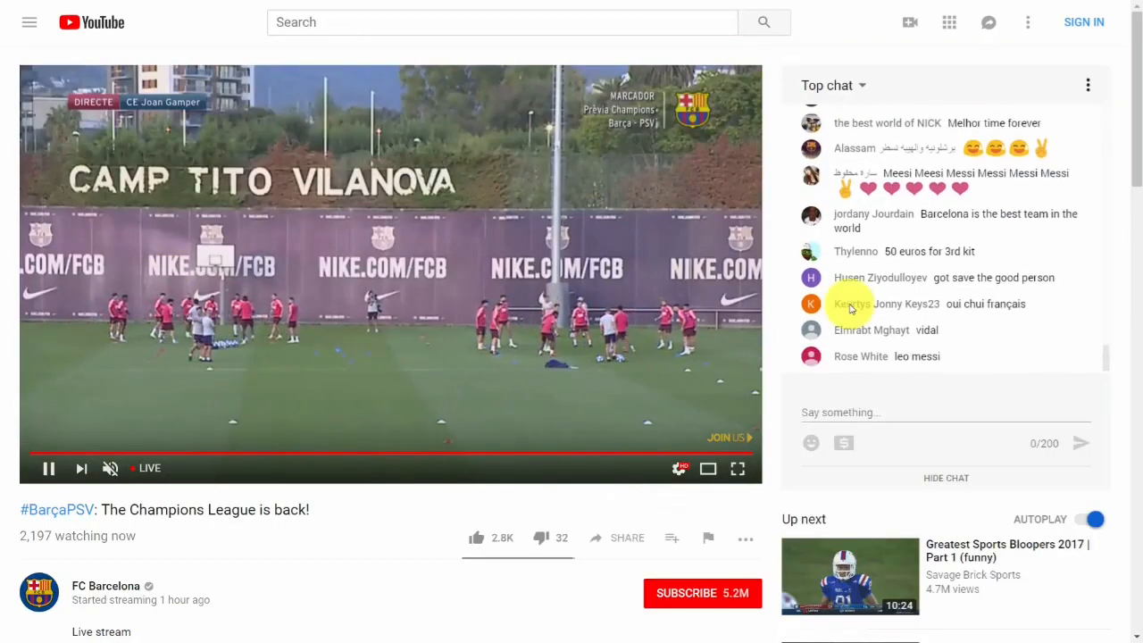
# Continue to YouTube as the Internet Marketing Tutorials channel and open its Creator Studio
pyautogui.moveTo(1132, 126)
pyautogui.mouseDown()
pyautogui.moveTo(1134, 241)
pyautogui.moveTo(1134, 117)
pyautogui.mouseUp()
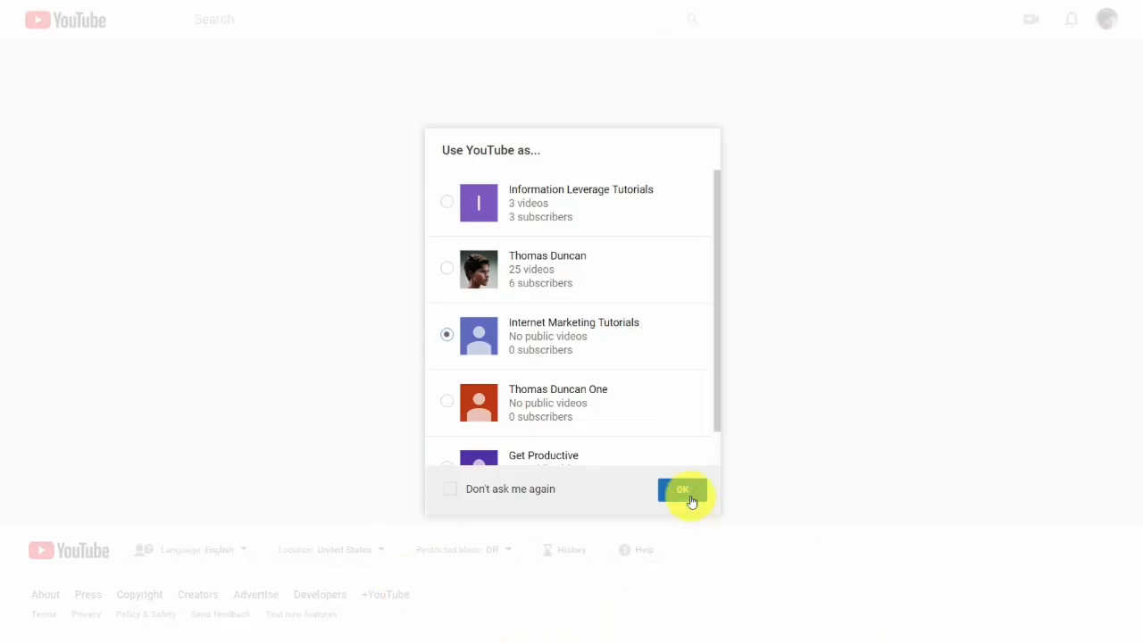
pyautogui.click(683, 489)
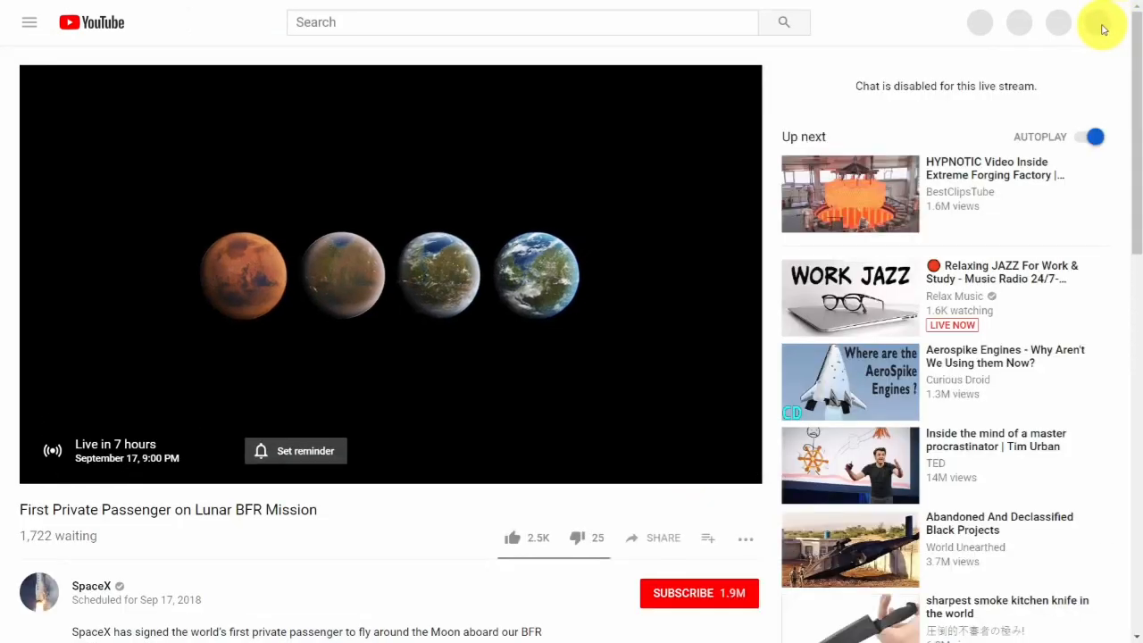
pyautogui.click(1093, 23)
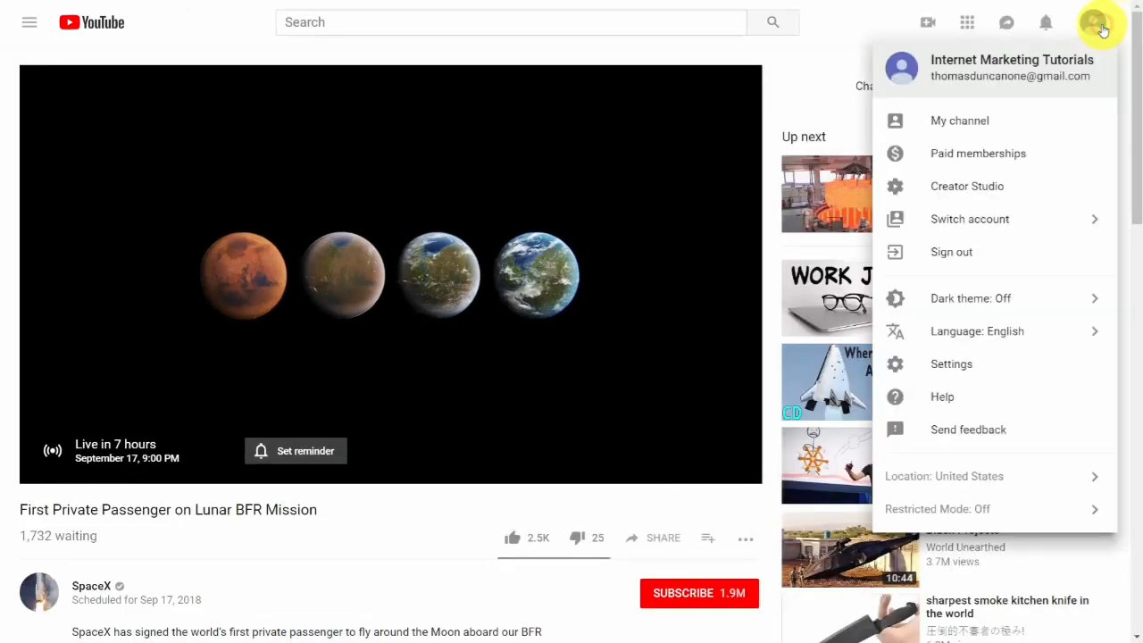
pyautogui.click(982, 187)
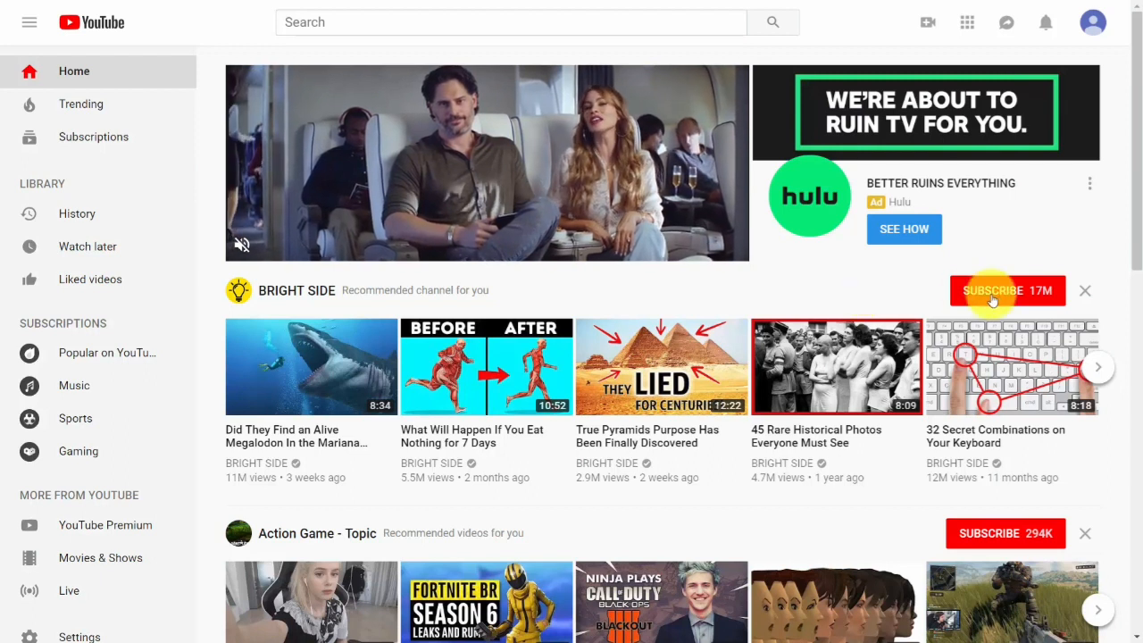
pyautogui.scroll(-4, 991, 301)
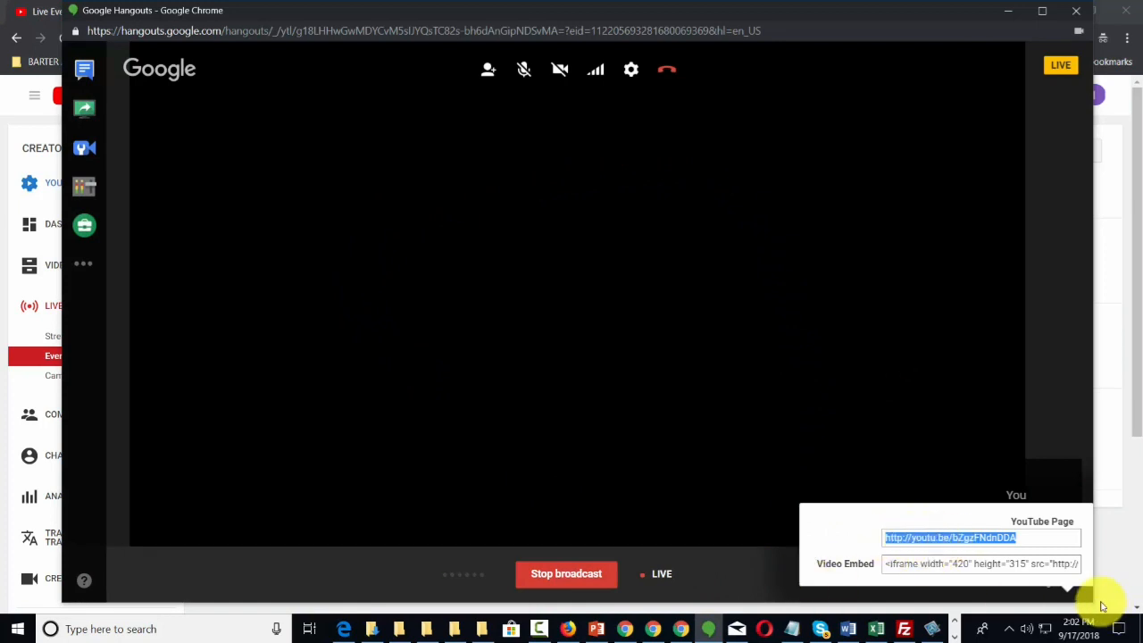
# Reopen the share links of the Video Tutorial broadcast in Google Hangouts and select its YouTube Page URL
pyautogui.click(1067, 589)
pyautogui.click(758, 559)
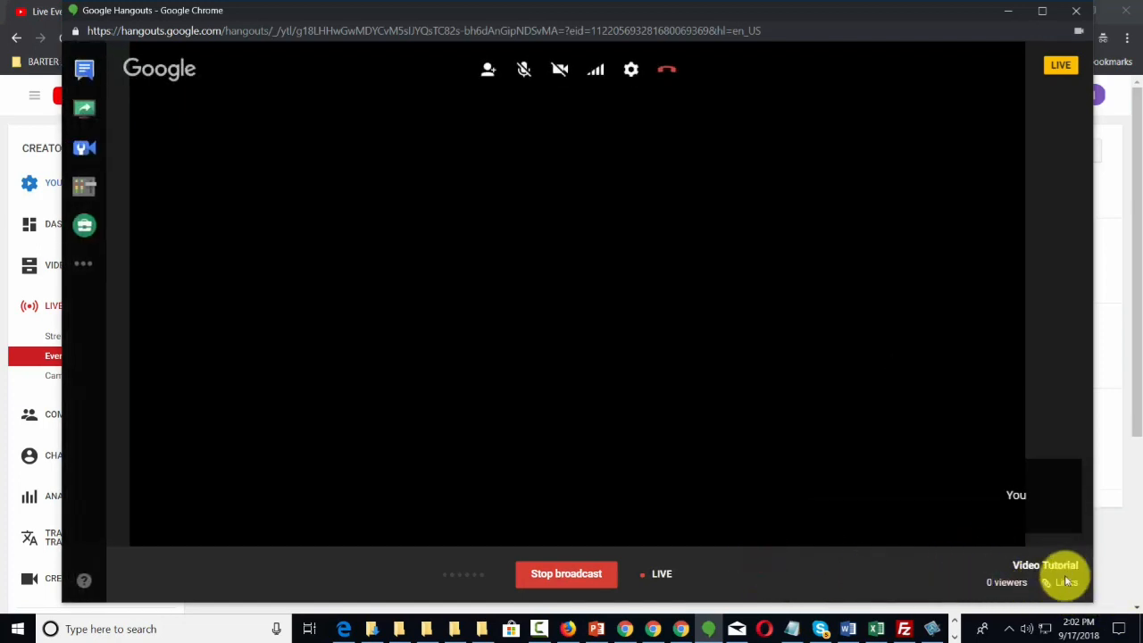
pyautogui.click(1061, 585)
pyautogui.moveTo(1043, 538); pyautogui.dragTo(875, 539)
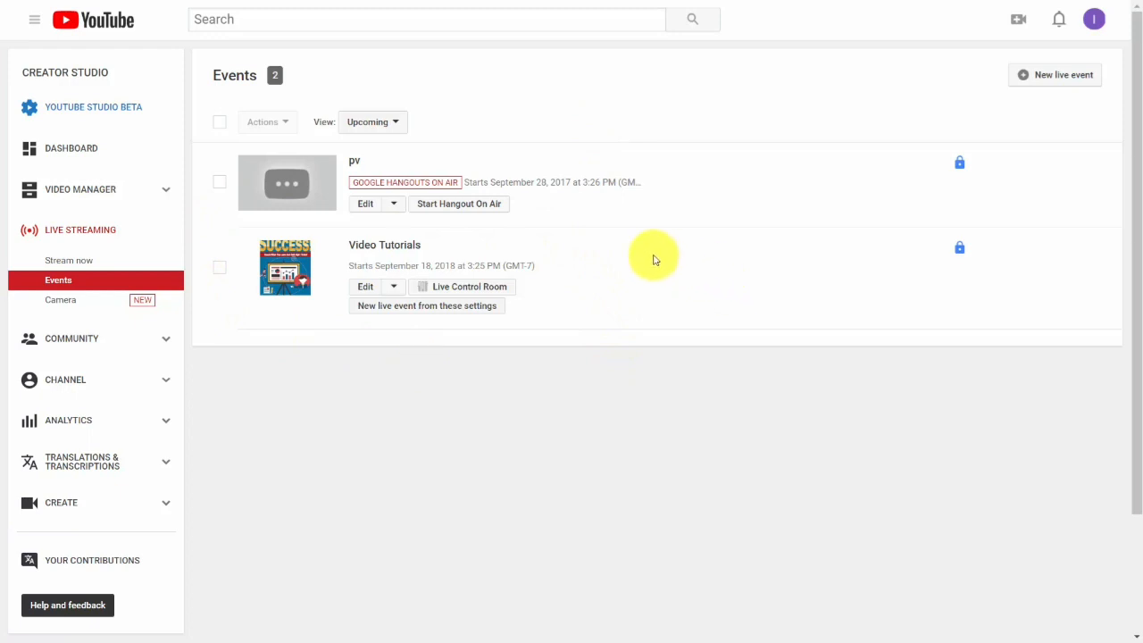
# Create a new live event from the Video Tutorials settings and confirm broadcasting the pv Hangout On Air
pyautogui.click(444, 308)
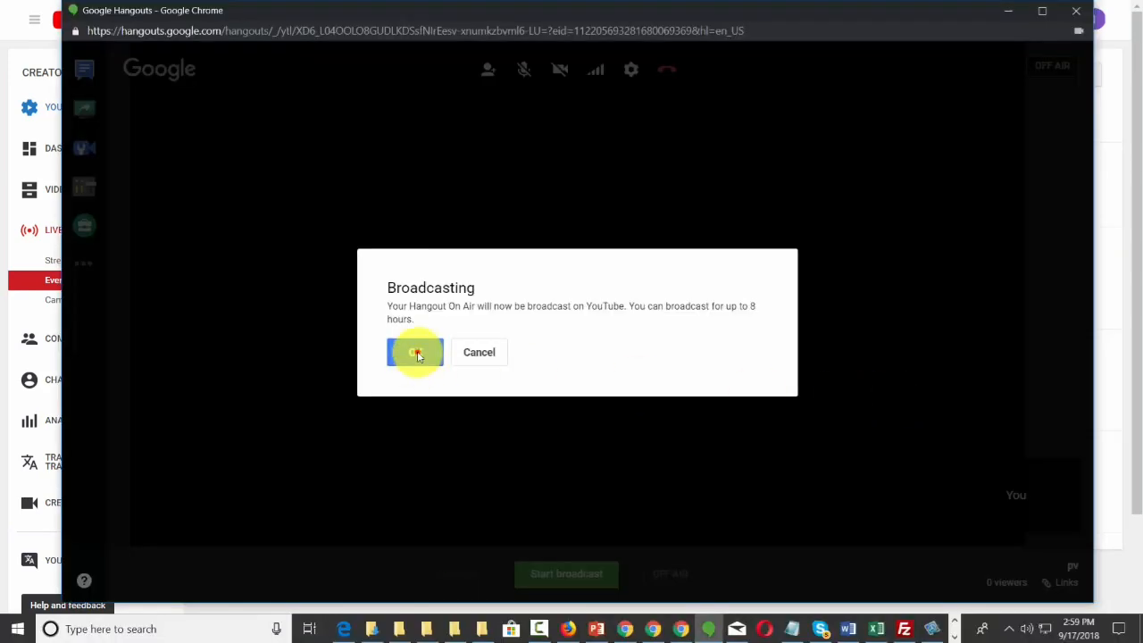
pyautogui.click(415, 352)
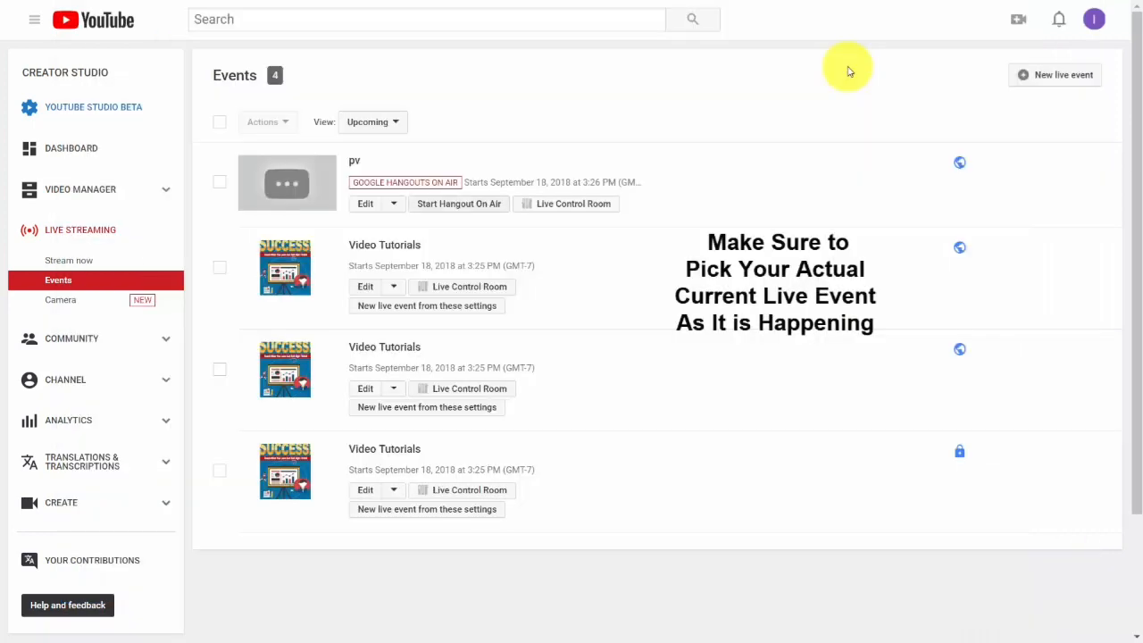
# Open the pv live event for editing and view it on its watch page
pyautogui.click(361, 205)
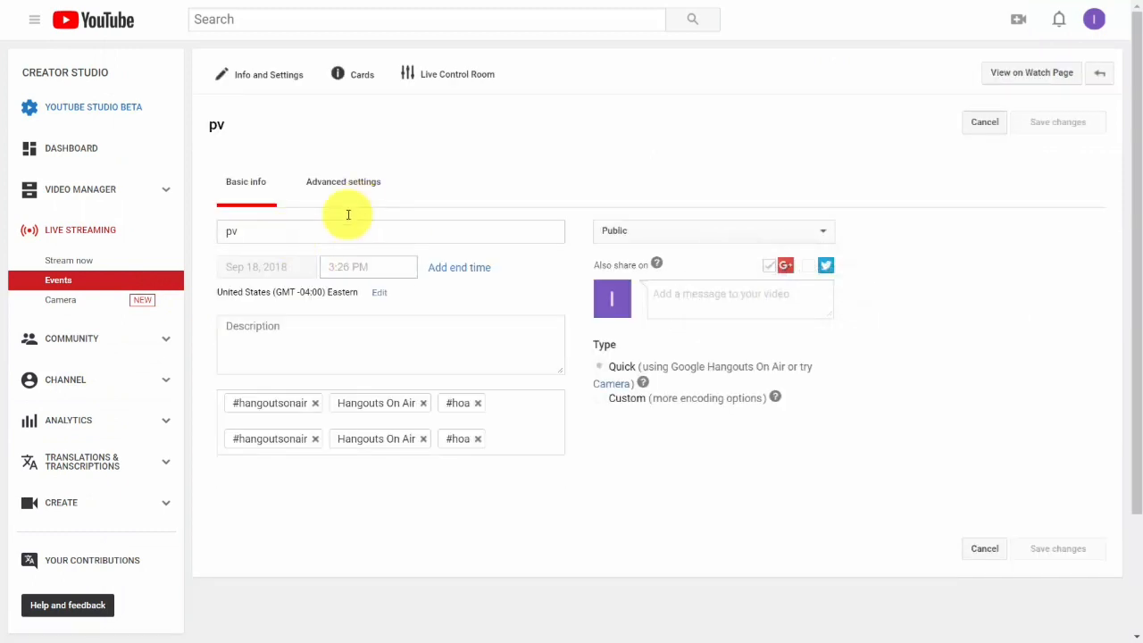
pyautogui.click(1026, 75)
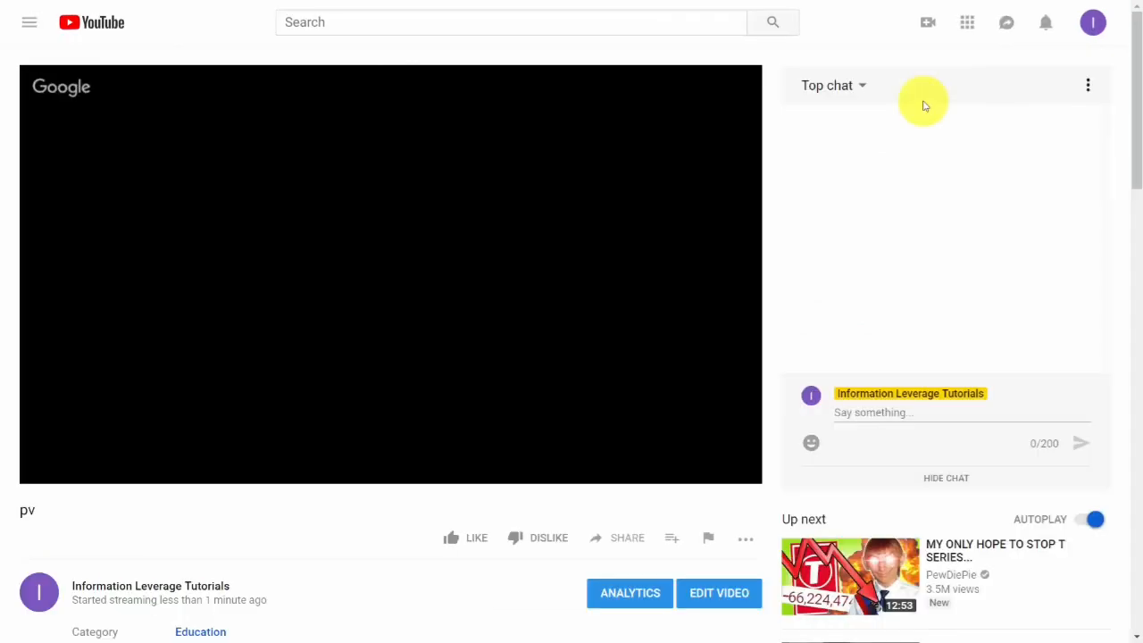
pyautogui.moveTo(225, 289)
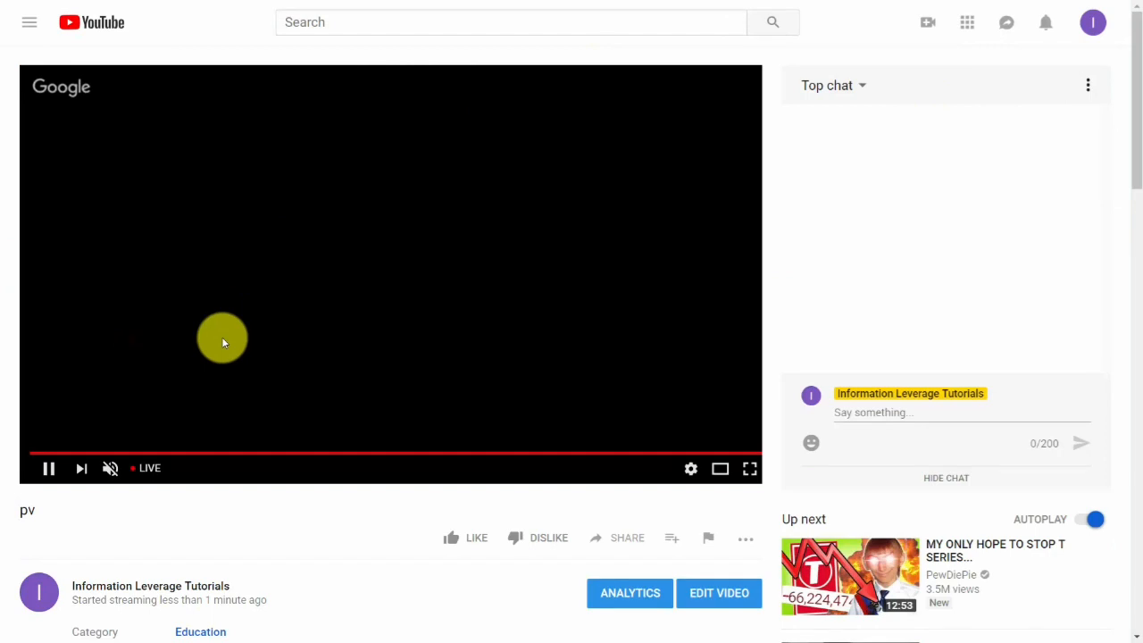
# Get the embed code for the pv live video with suggested videos and player controls turned off, and copy it
pyautogui.scroll(-1, 545, 424)
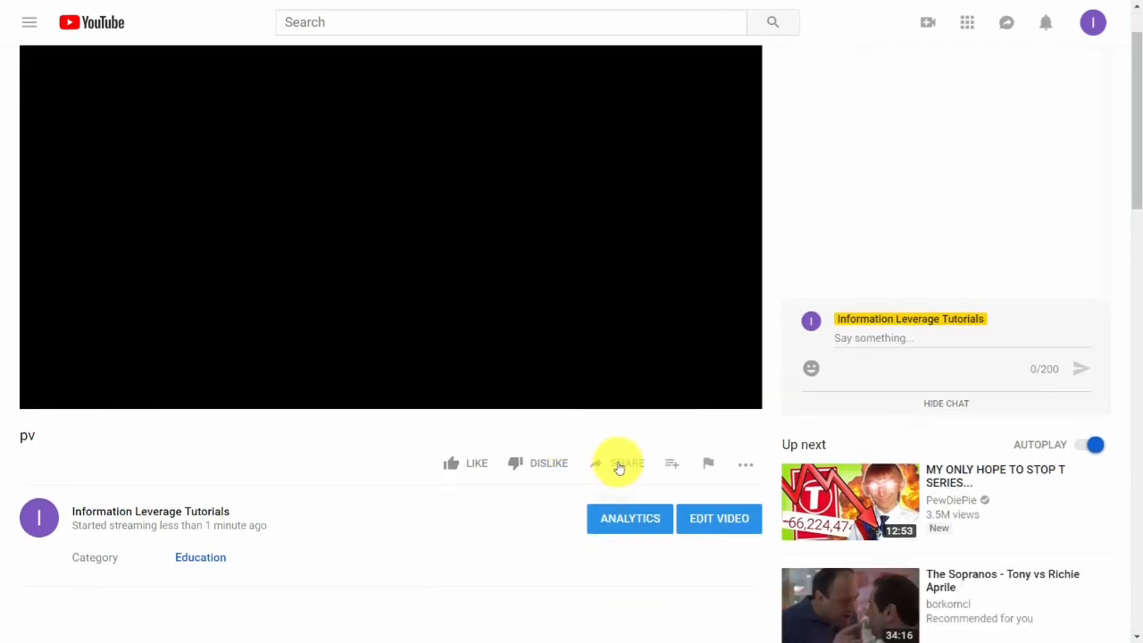
pyautogui.click(619, 464)
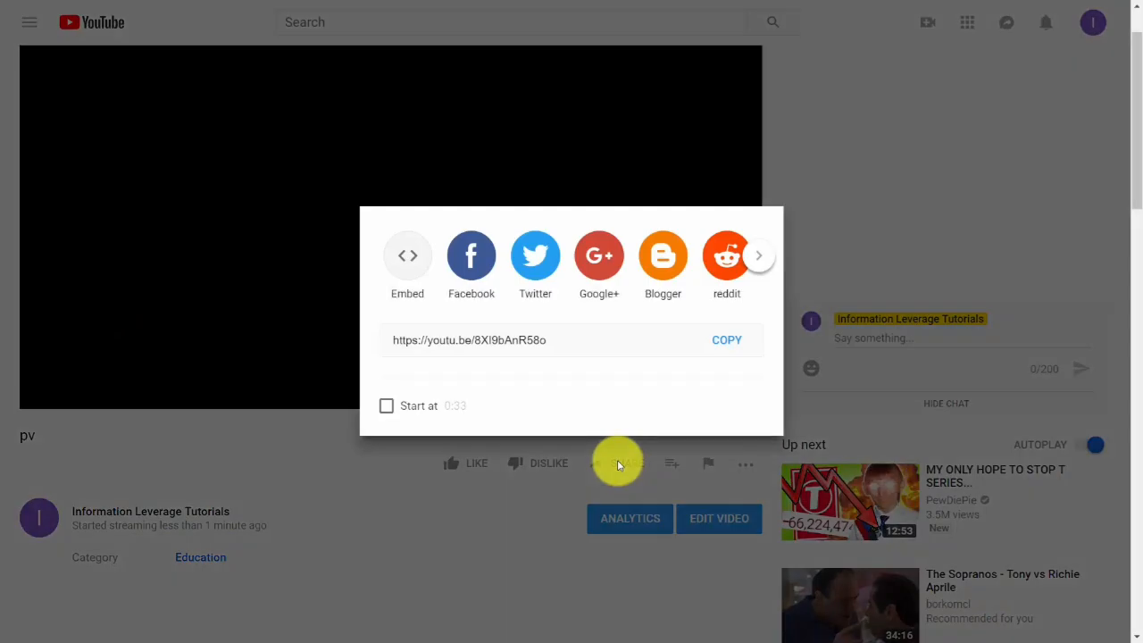
pyautogui.click(402, 259)
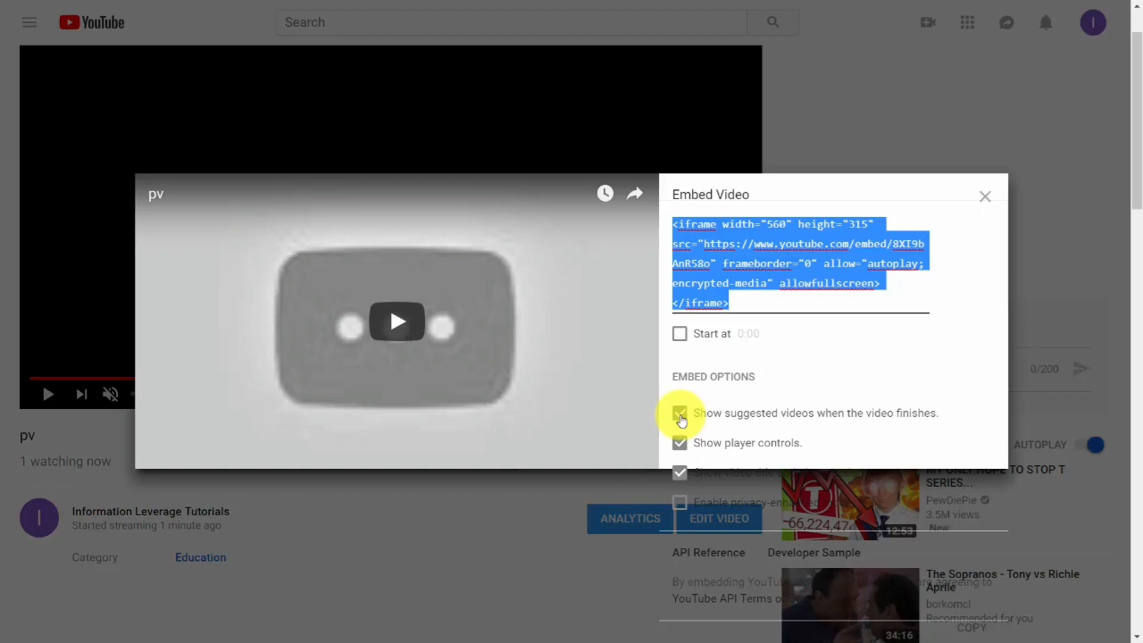
pyautogui.moveTo(783, 321); pyautogui.dragTo(675, 232)
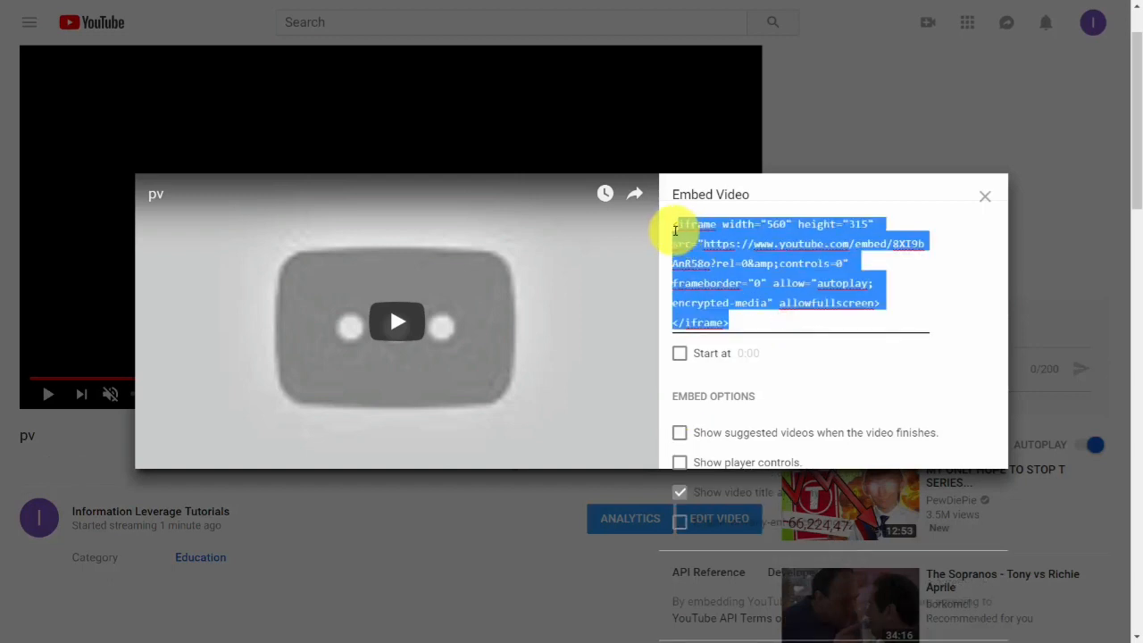
pyautogui.rightClick(675, 235)
pyautogui.click(717, 287)
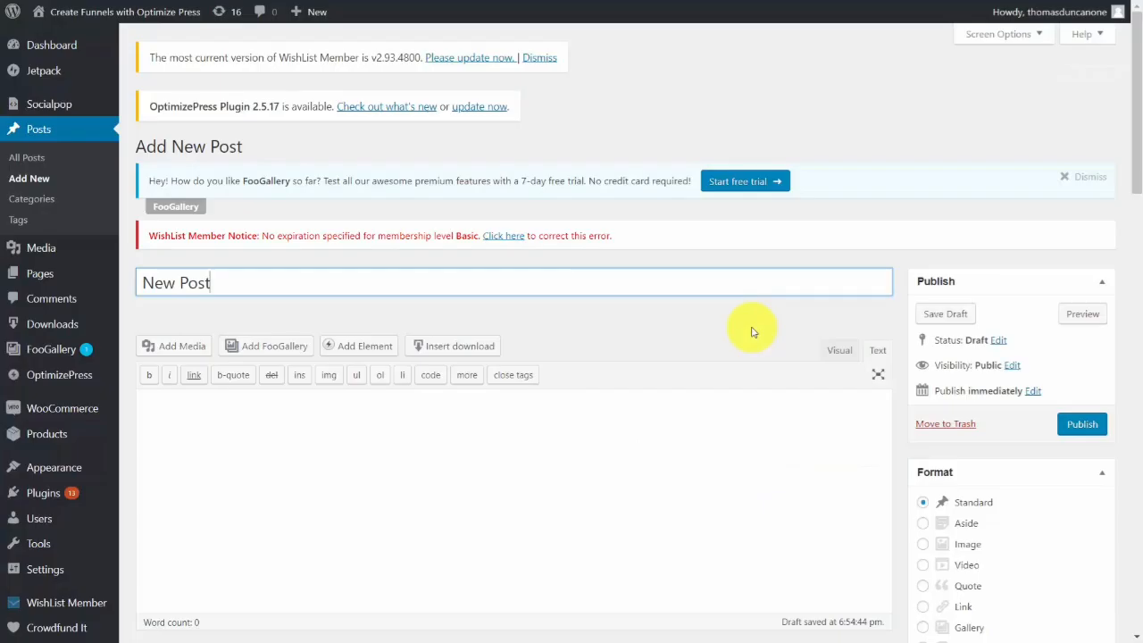
# Insert the copied iframe code, wrapped in center tags, into the WordPress post titled New Post and publish the post
pyautogui.scroll(-2, 514, 219)
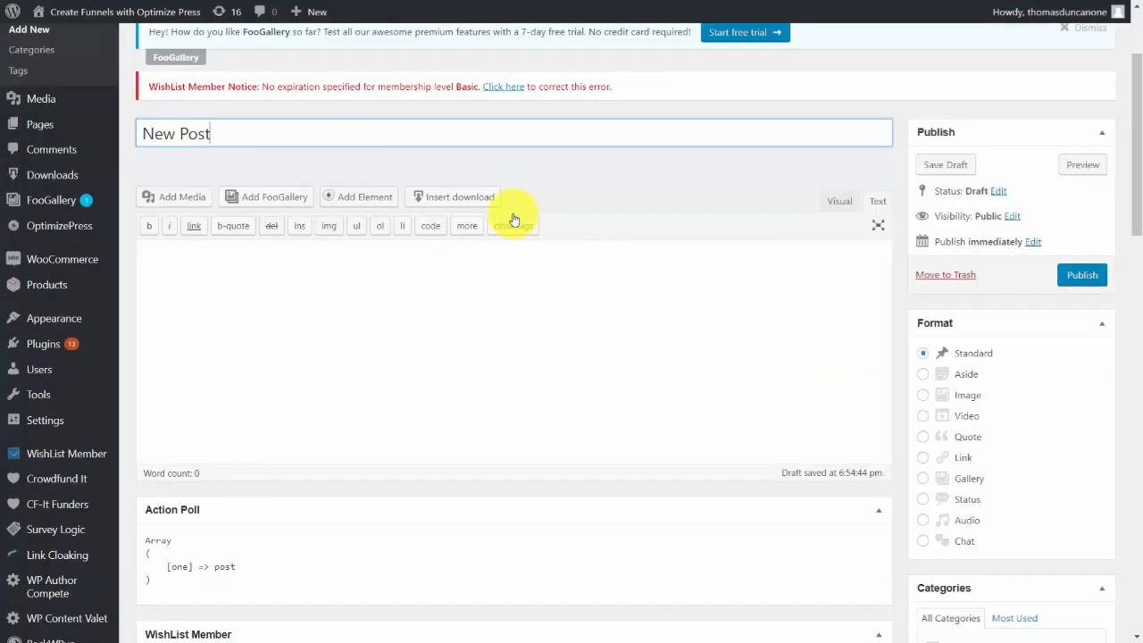
pyautogui.click(276, 264)
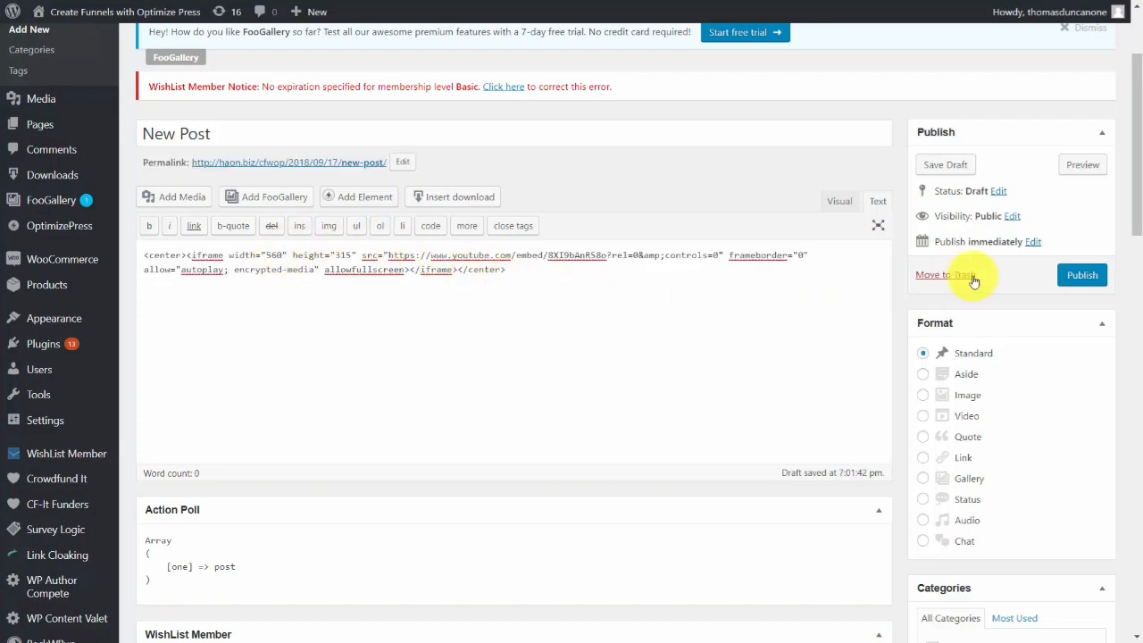
pyautogui.click(1067, 276)
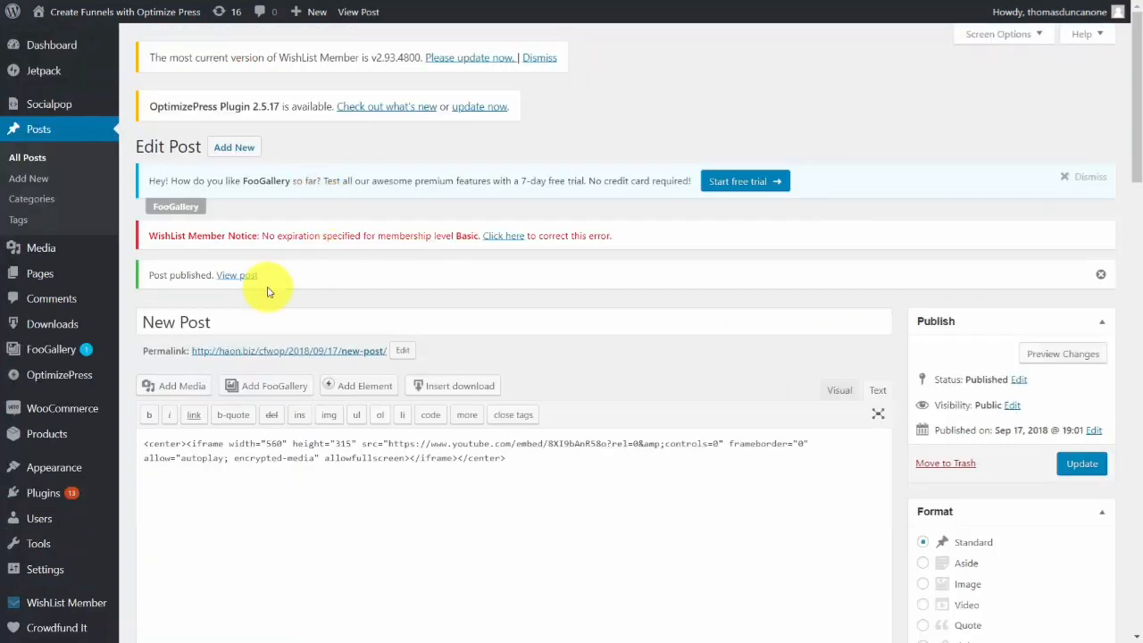
# View the published New Post on the site and play its embedded live video
pyautogui.click(237, 276)
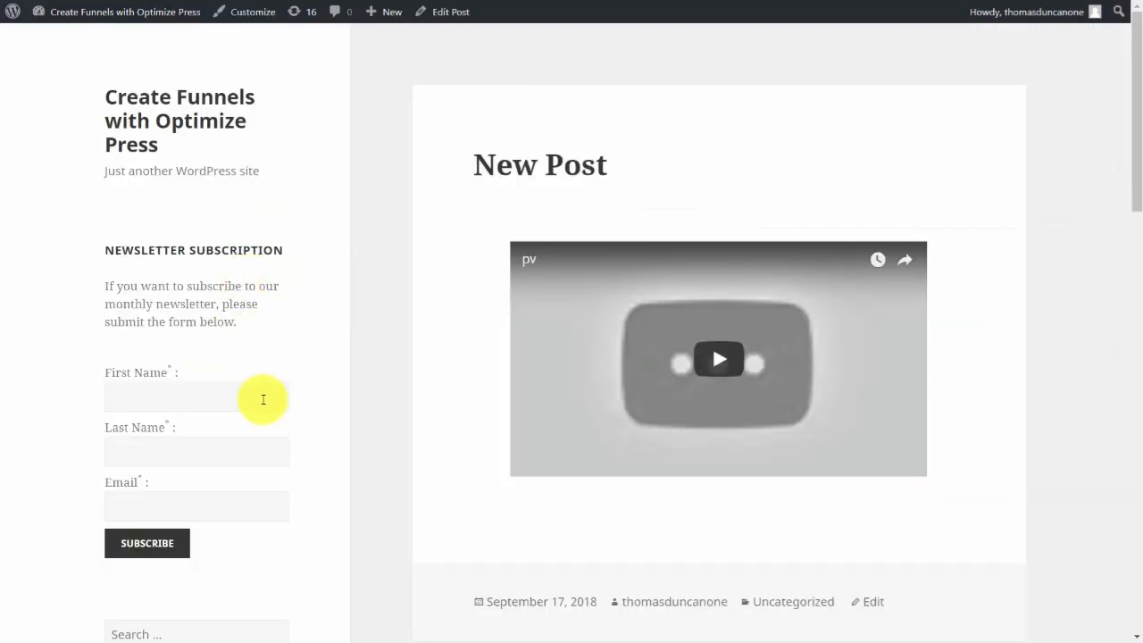
pyautogui.click(717, 364)
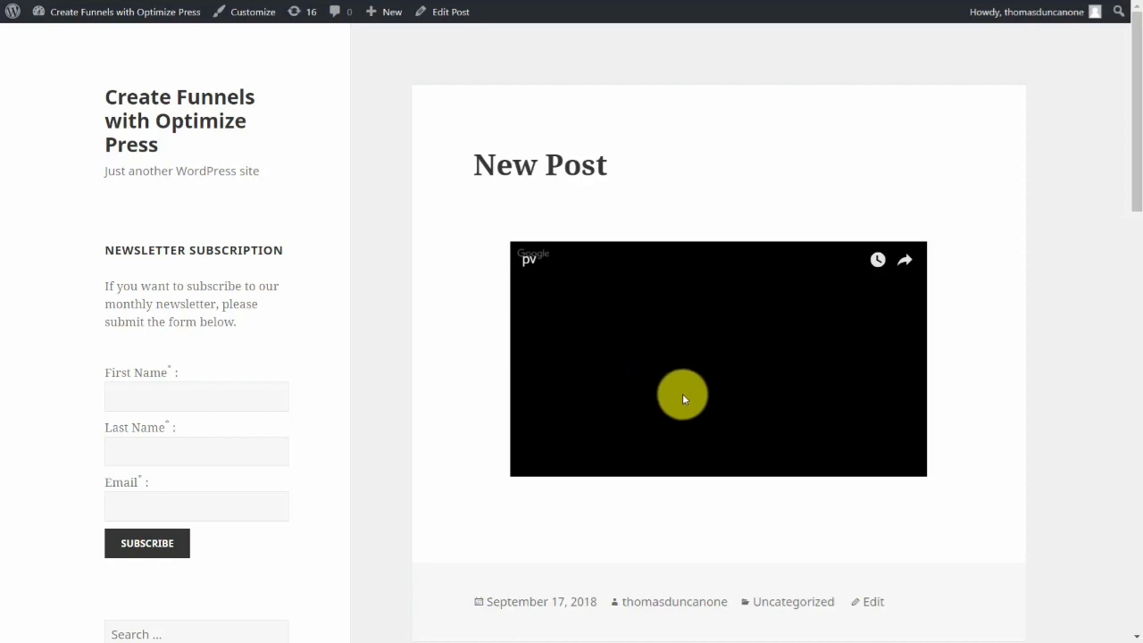
pyautogui.click(630, 417)
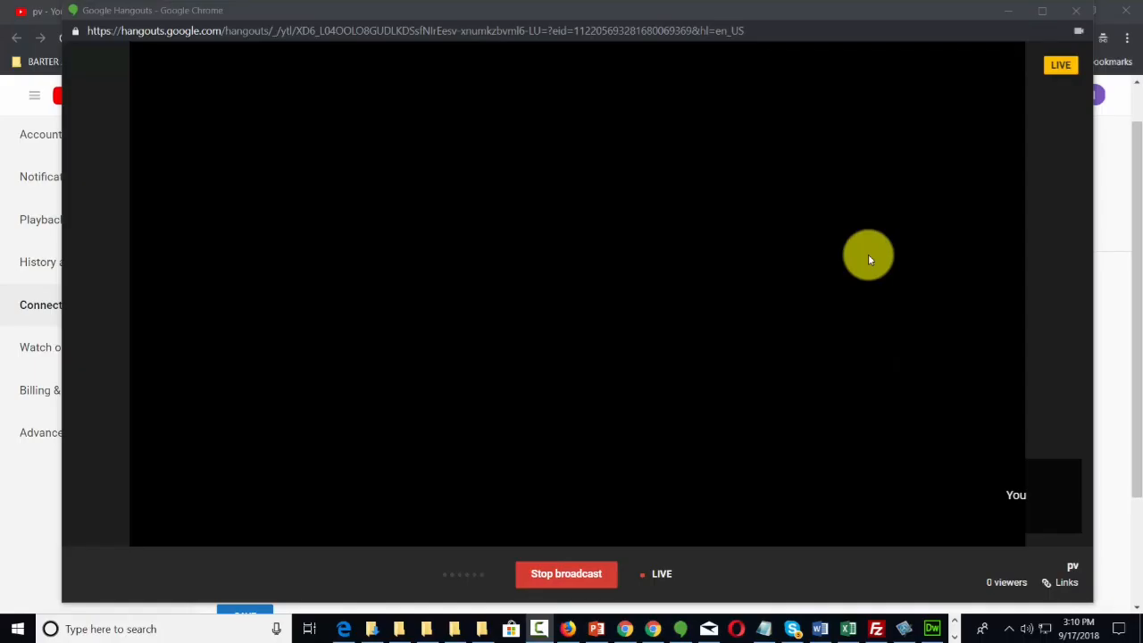
# Switch to the Google Hangouts broadcast window and copy the YouTube Page URL from the pv event's share links
pyautogui.moveTo(658, 193)
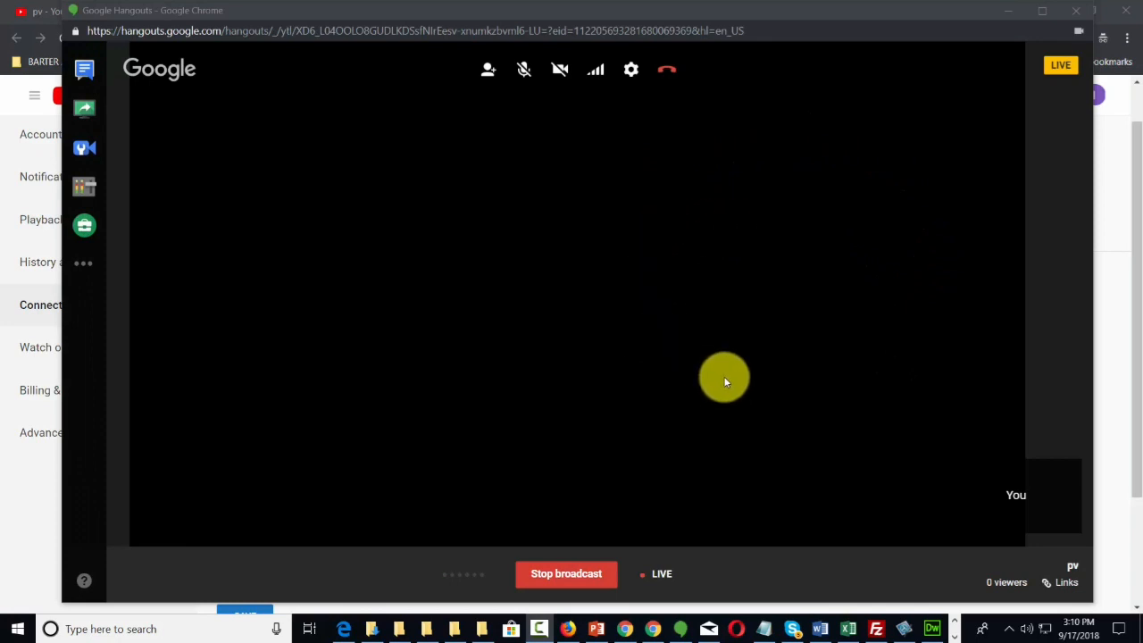
pyautogui.click(1064, 586)
pyautogui.moveTo(1027, 539); pyautogui.dragTo(867, 542)
pyautogui.rightClick(898, 540)
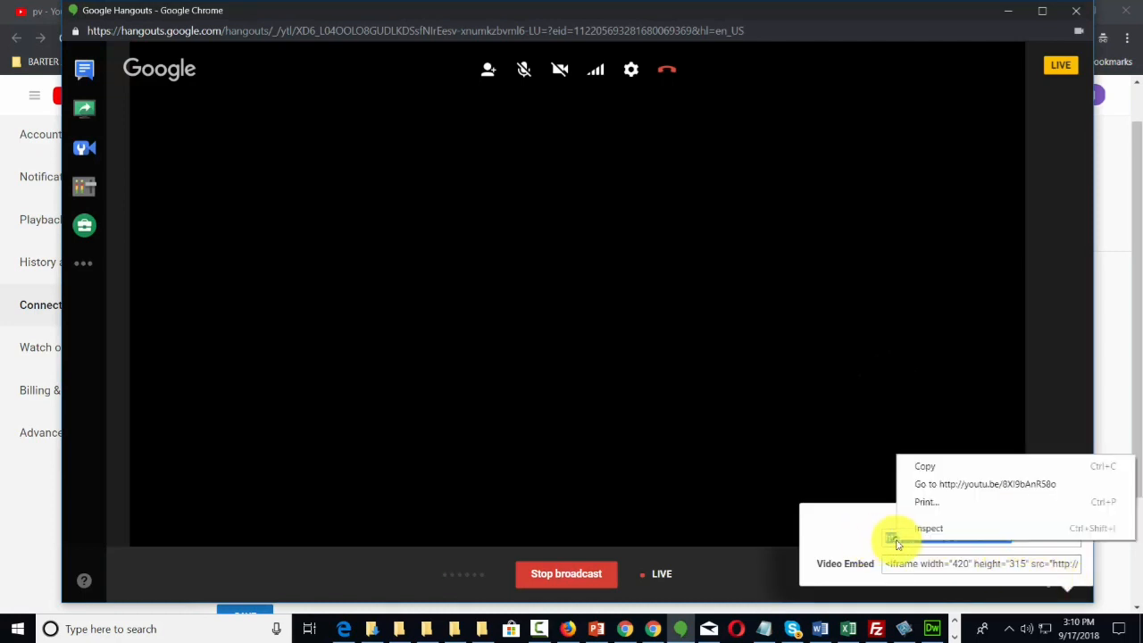
pyautogui.click(918, 468)
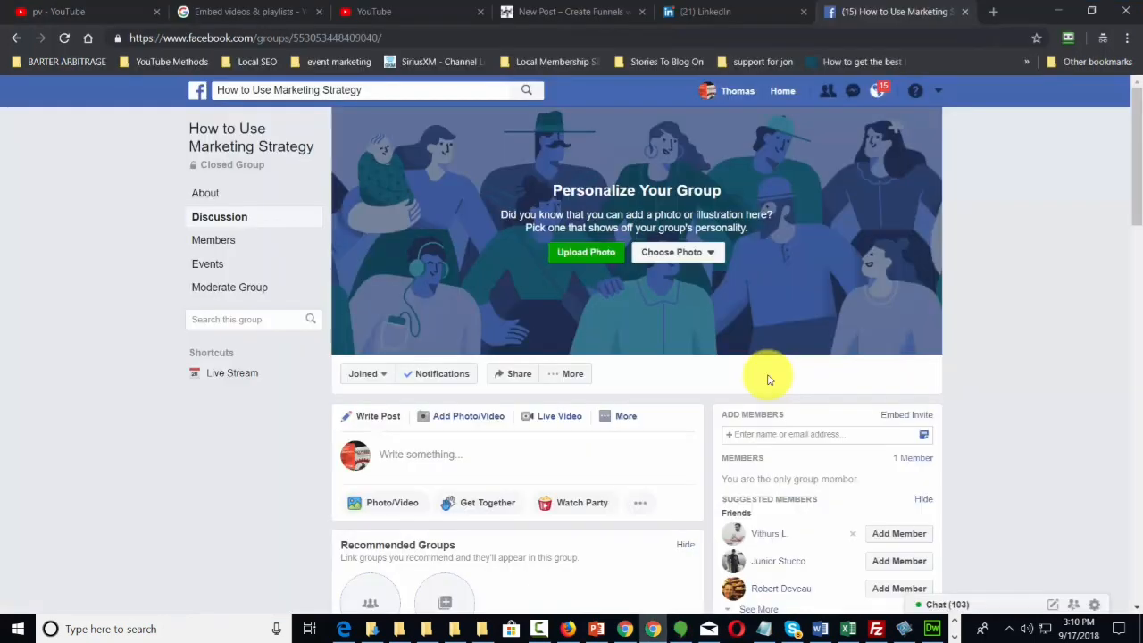
# Create an event named Live Event Stream in the How to Use Marketing Strategy Facebook group, for September 20 at 3:10 PM
pyautogui.press('F11')
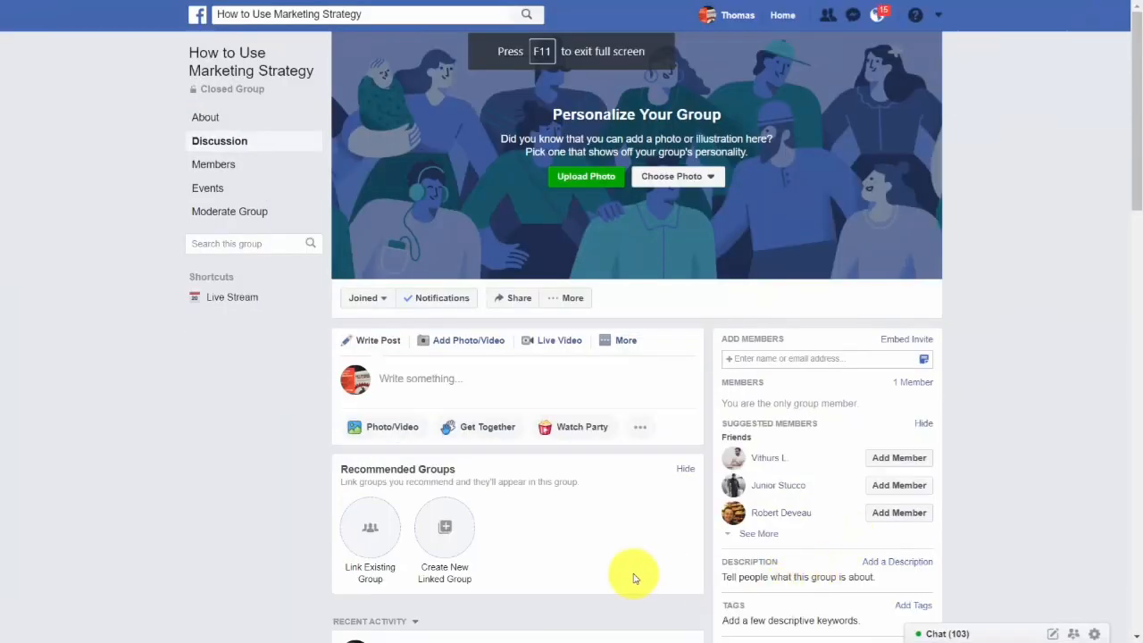
pyautogui.click(624, 341)
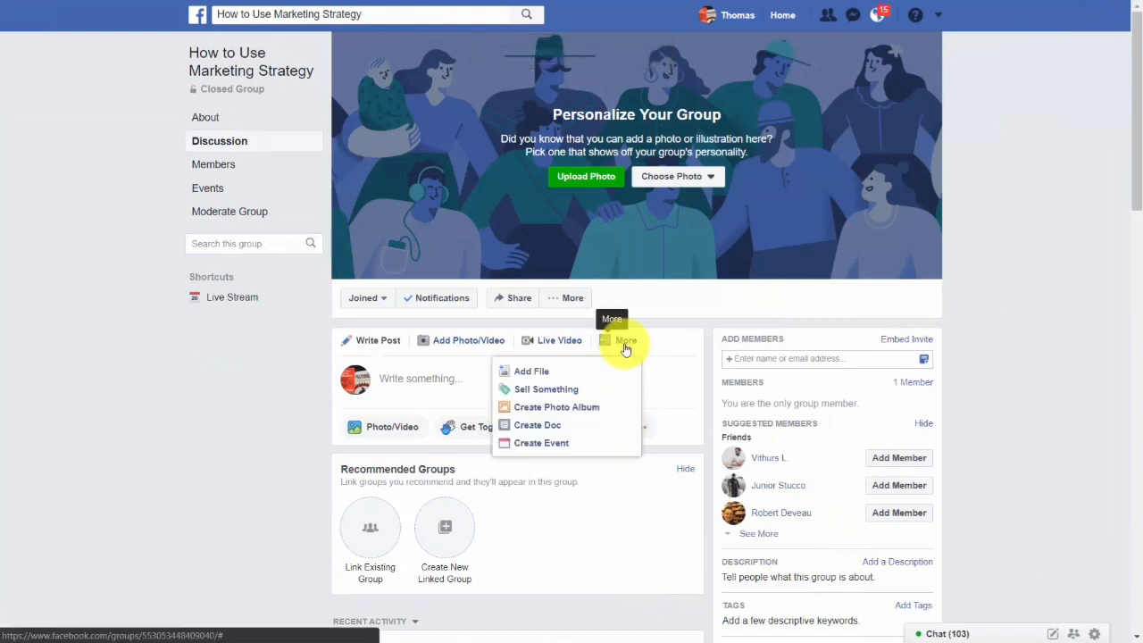
pyautogui.click(542, 442)
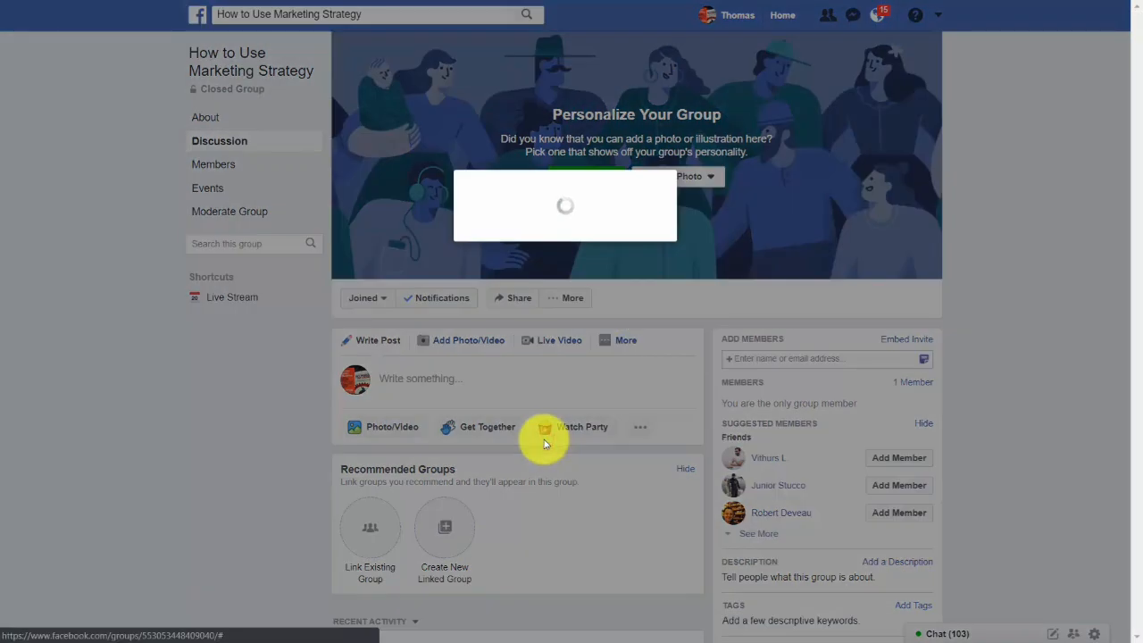
pyautogui.click(742, 541)
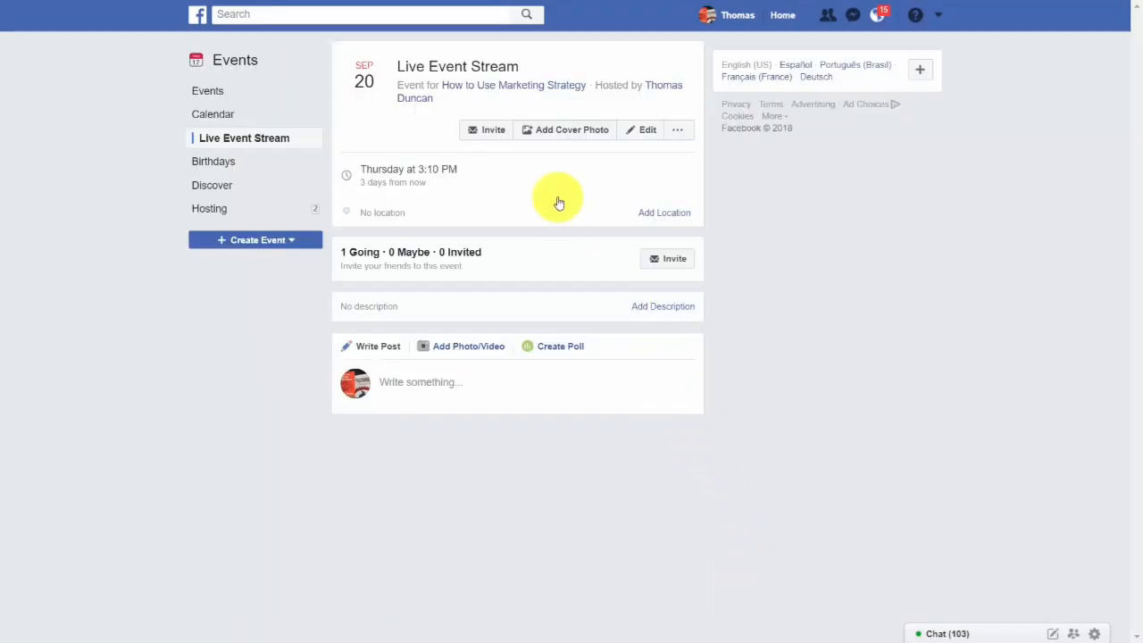
# Return to the group, post the copied YouTube link as a comment on the Live Event Stream event, and play its video preview
pyautogui.click(503, 86)
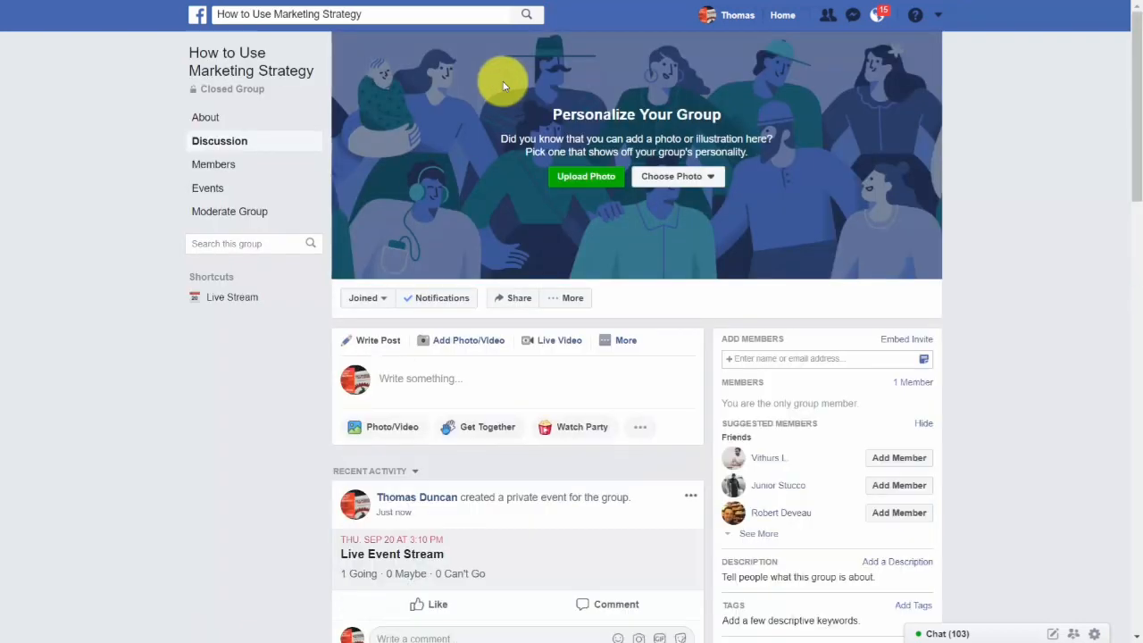
pyautogui.scroll(-3, 555, 203)
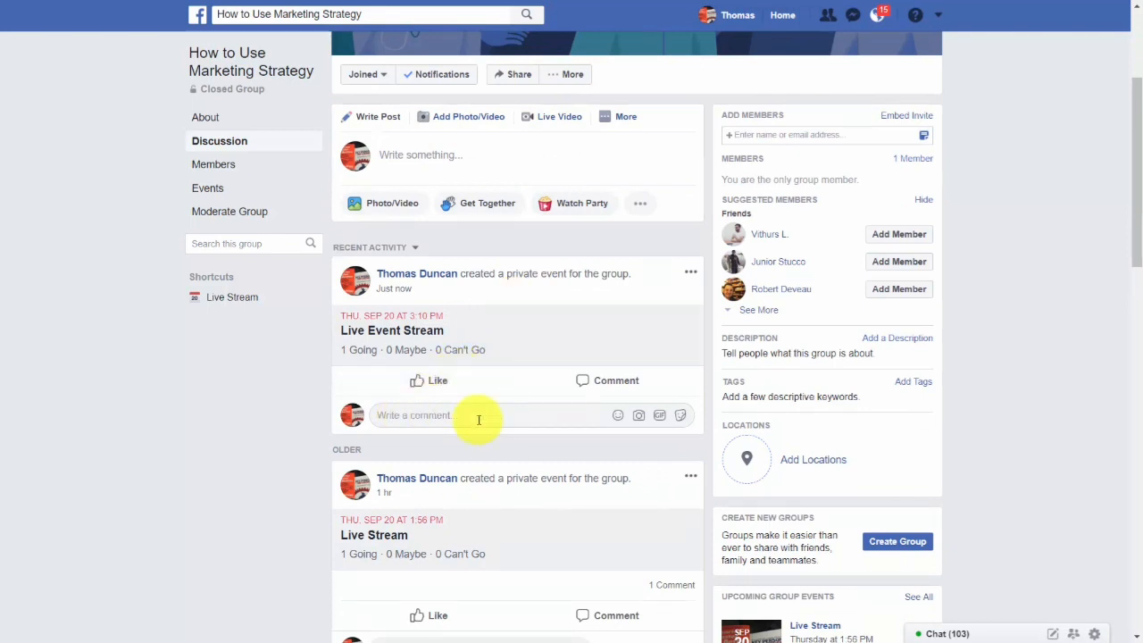
pyautogui.click(430, 416)
pyautogui.rightClick(430, 416)
pyautogui.click(471, 310)
pyautogui.press('Return')
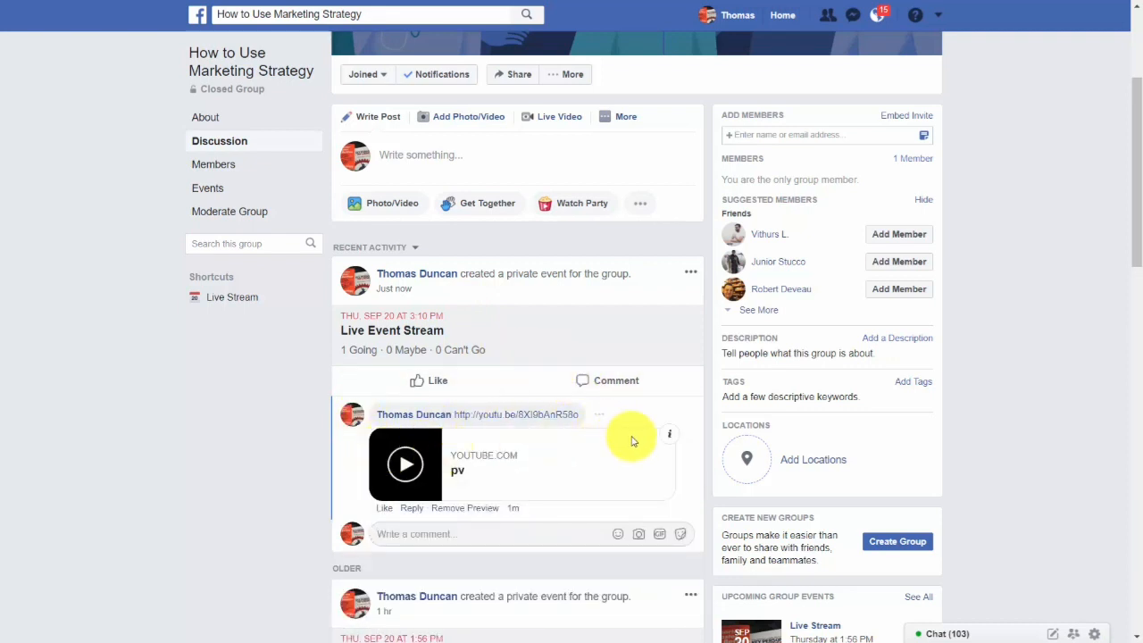
pyautogui.click(409, 464)
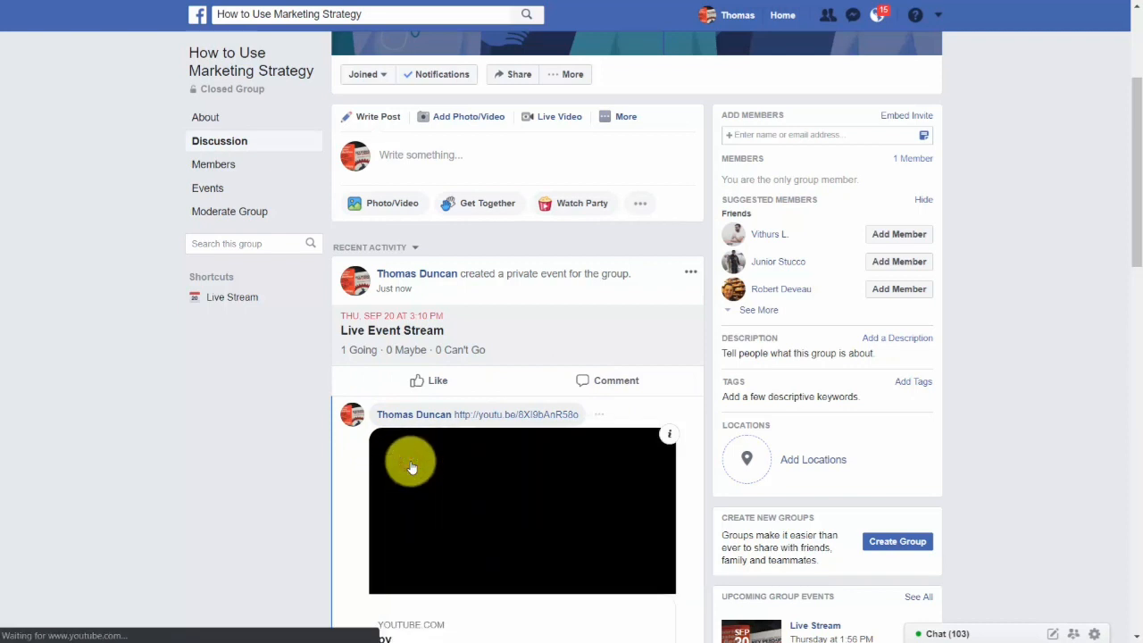
pyautogui.scroll(-1, 532, 468)
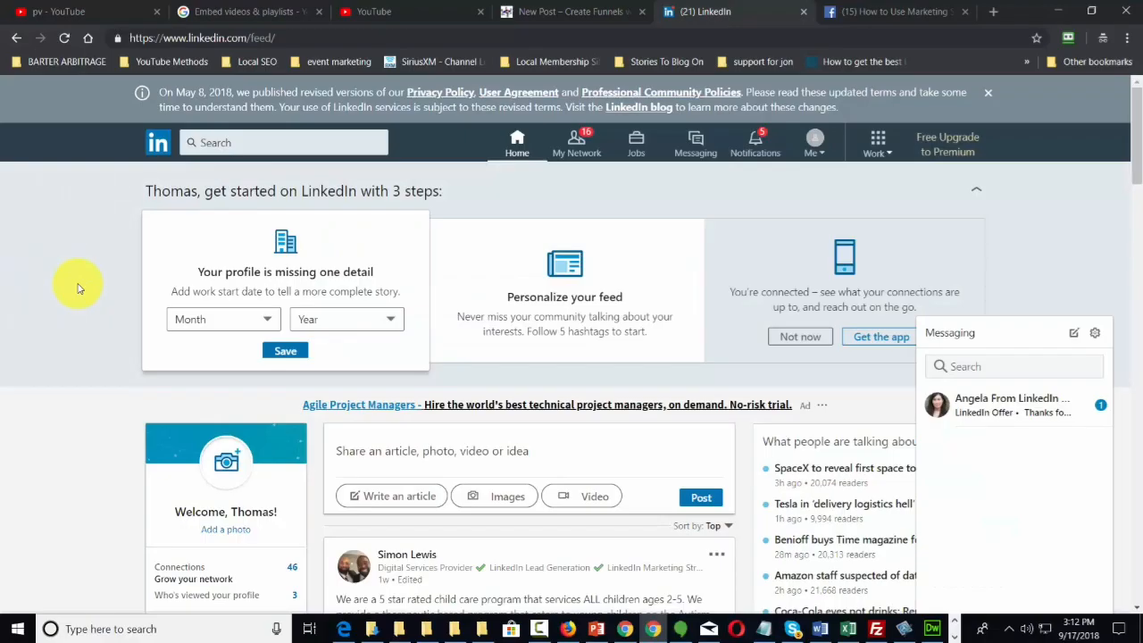
pyautogui.scroll(-2, 500, 433)
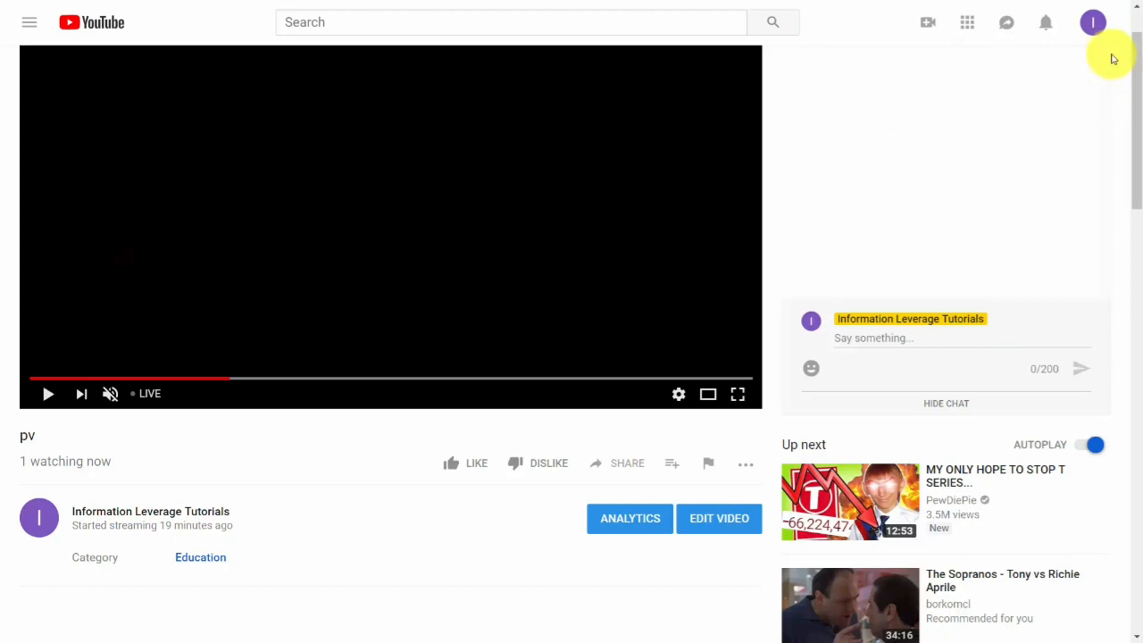
# Go to the Video Manager in YouTube's Creator Studio and download the Test Now video as an MP4
pyautogui.click(1091, 24)
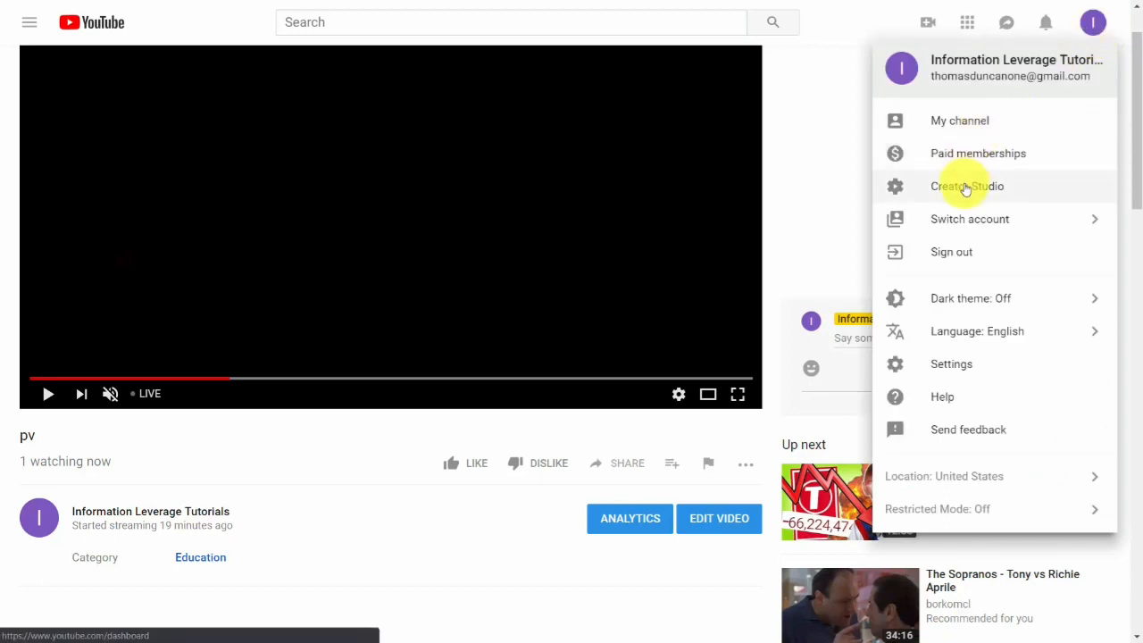
pyautogui.click(964, 185)
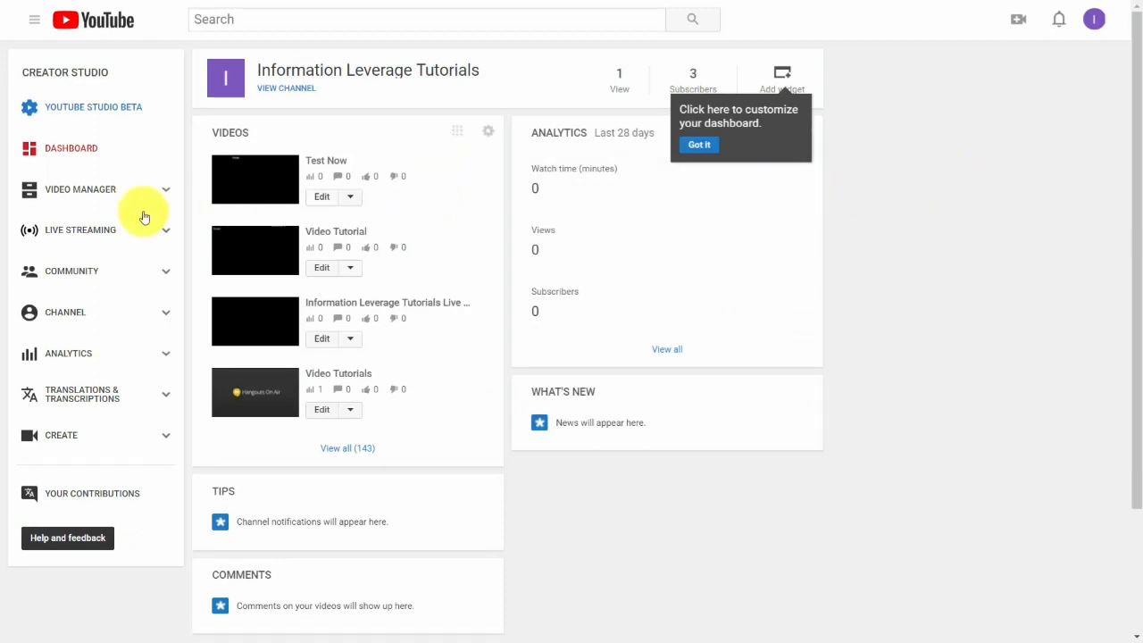
pyautogui.click(79, 190)
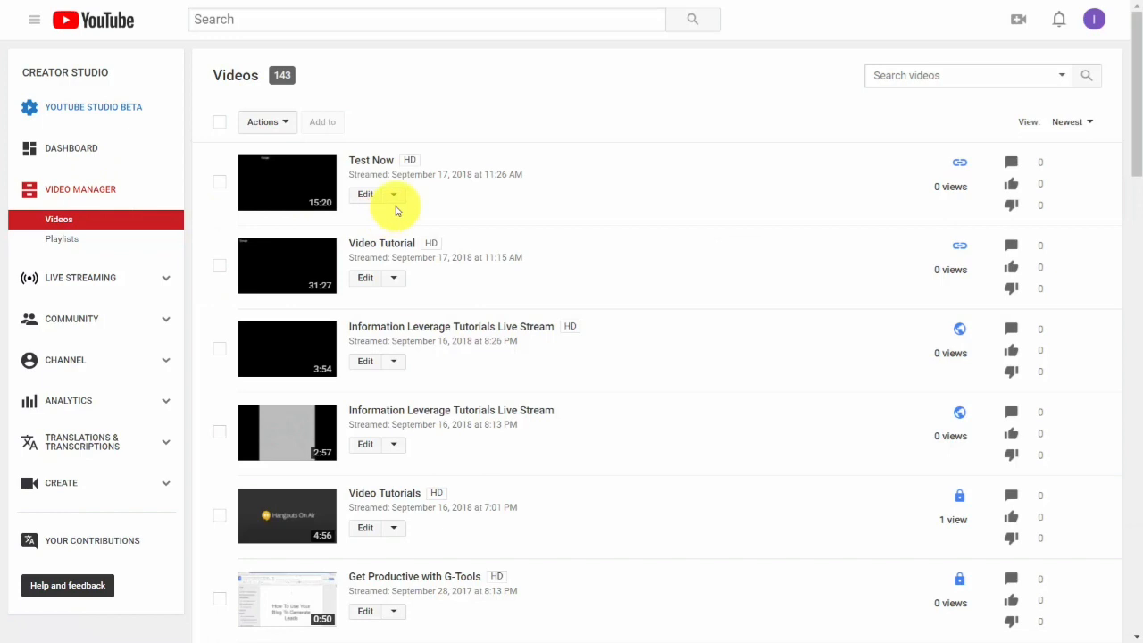
pyautogui.click(394, 195)
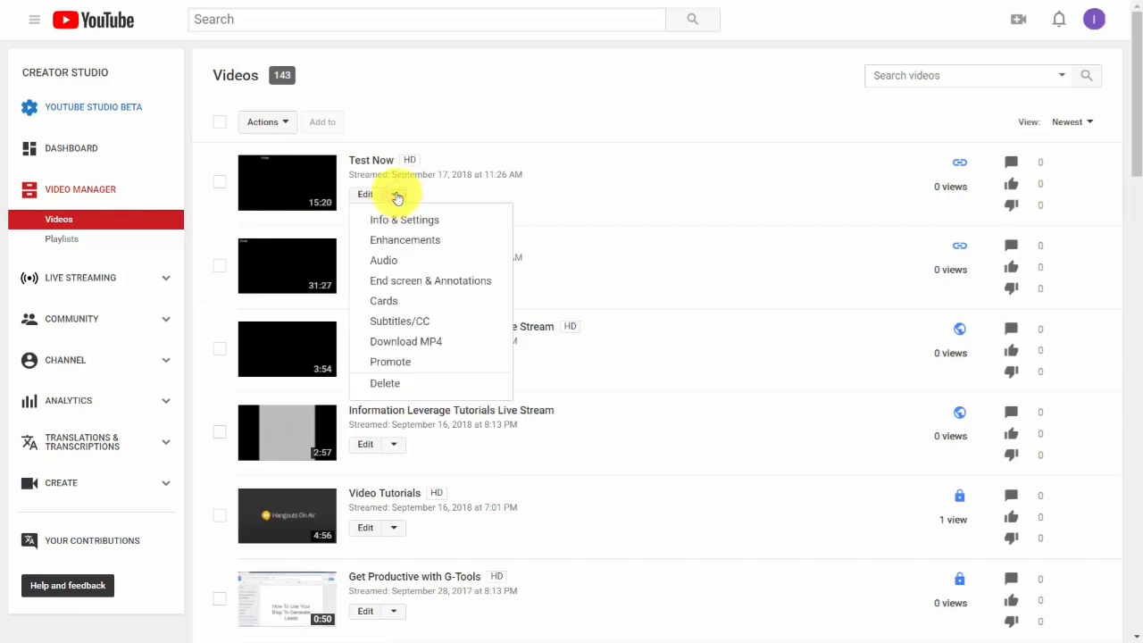
pyautogui.click(397, 196)
pyautogui.click(398, 195)
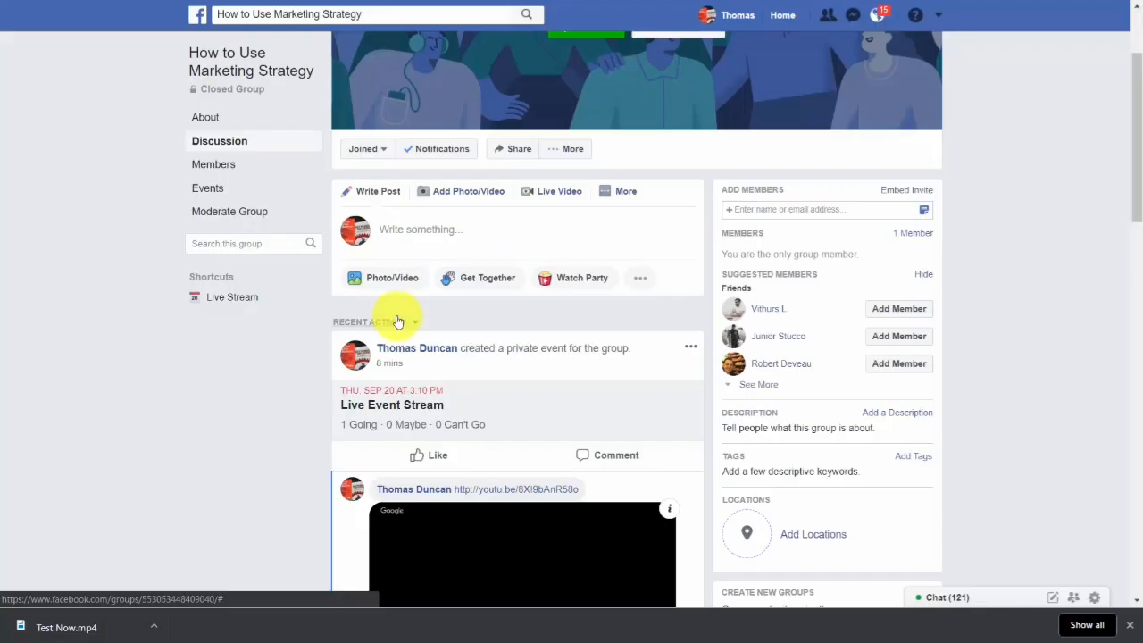
# Switch to the How to Use Marketing Strategy Facebook group and publish a post with an uploaded video file
pyautogui.click(462, 191)
pyautogui.click(454, 259)
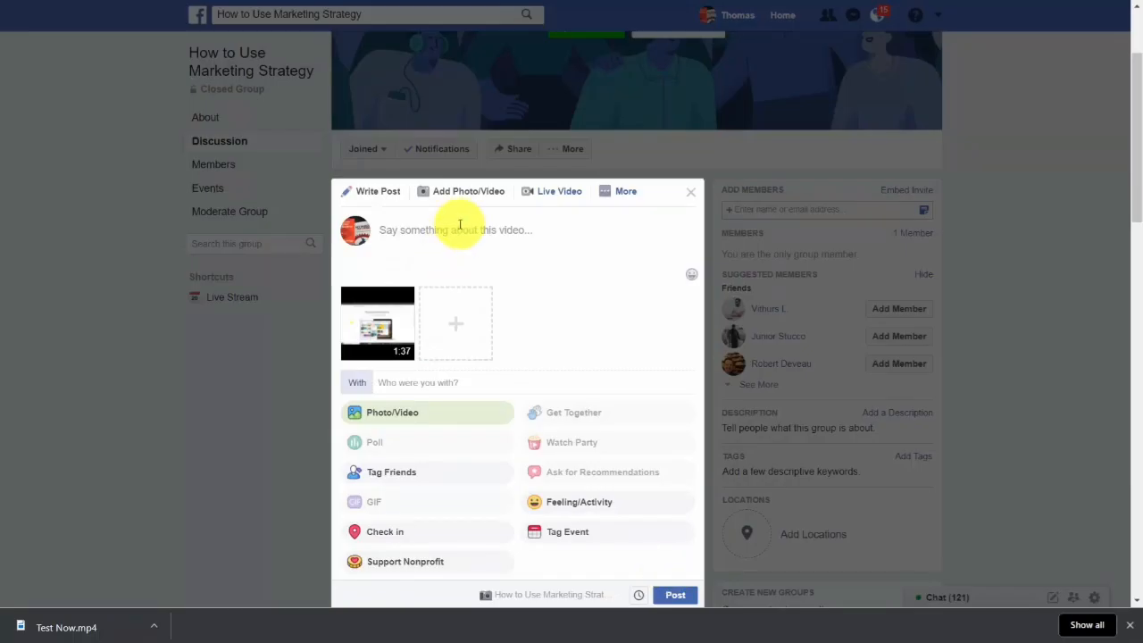
pyautogui.click(674, 596)
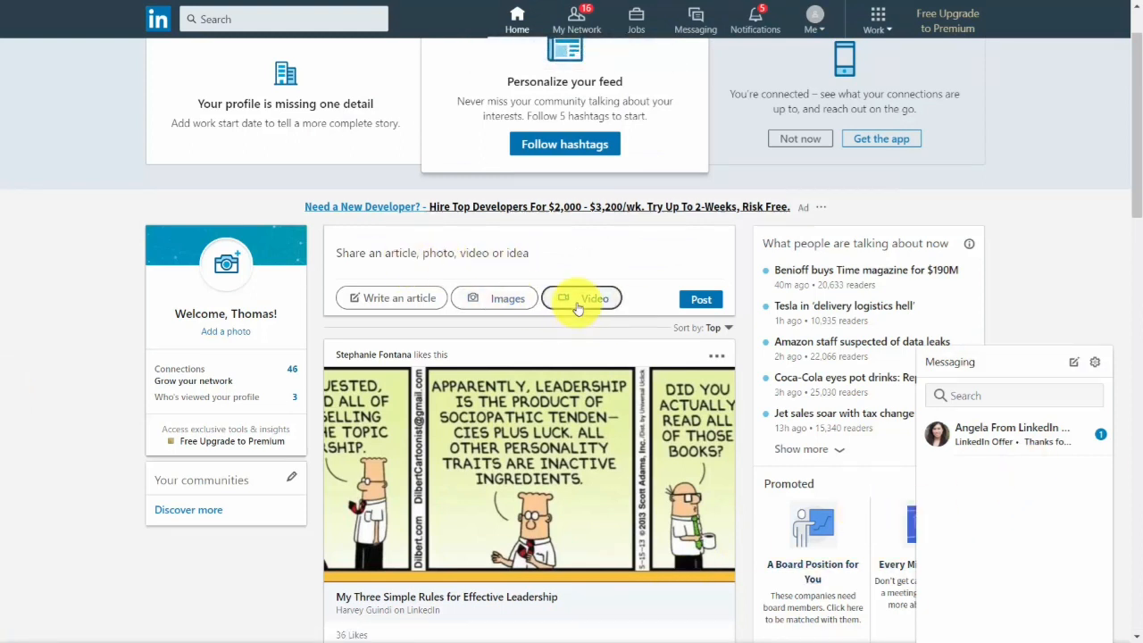
# Switch to LinkedIn and attach the video file 1 - Overview.mp4 to a new post
pyautogui.click(574, 300)
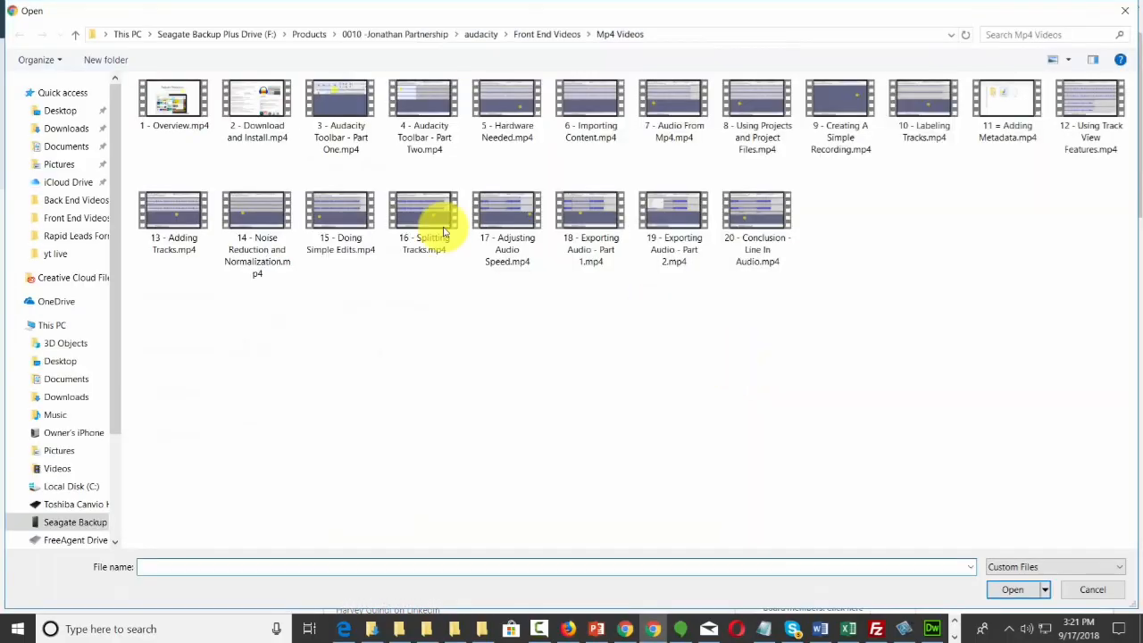
pyautogui.click(159, 122)
pyautogui.click(1009, 600)
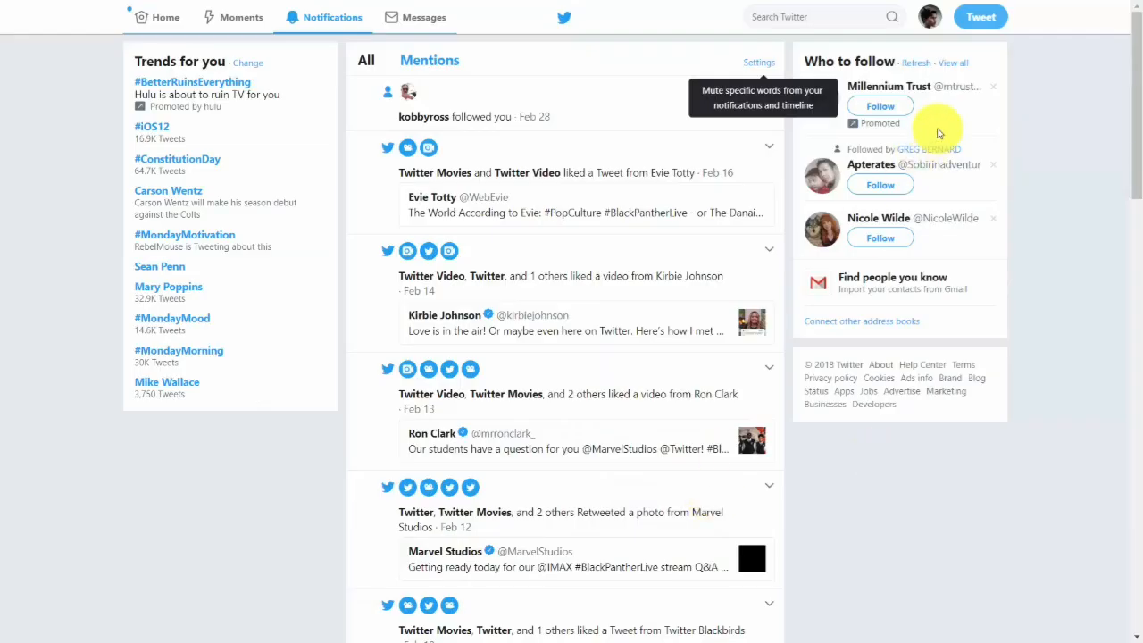
# Switch to Twitter, attach 1 - Overview.mp4 to a new tweet, and accept the 45-second trim selection
pyautogui.click(983, 21)
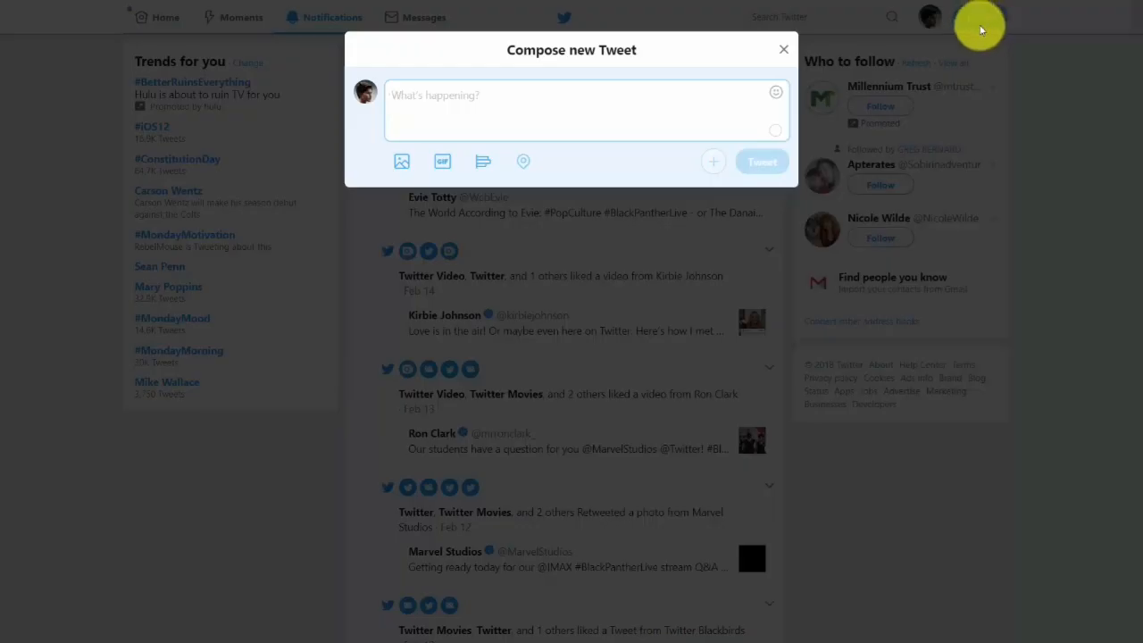
pyautogui.click(402, 170)
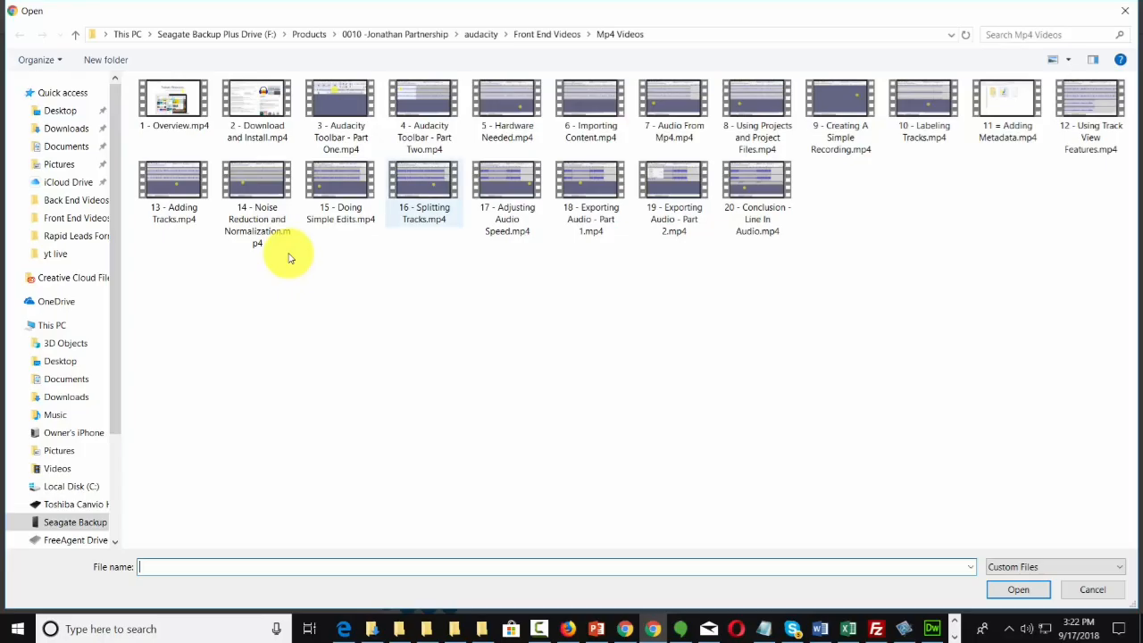
pyautogui.click(179, 98)
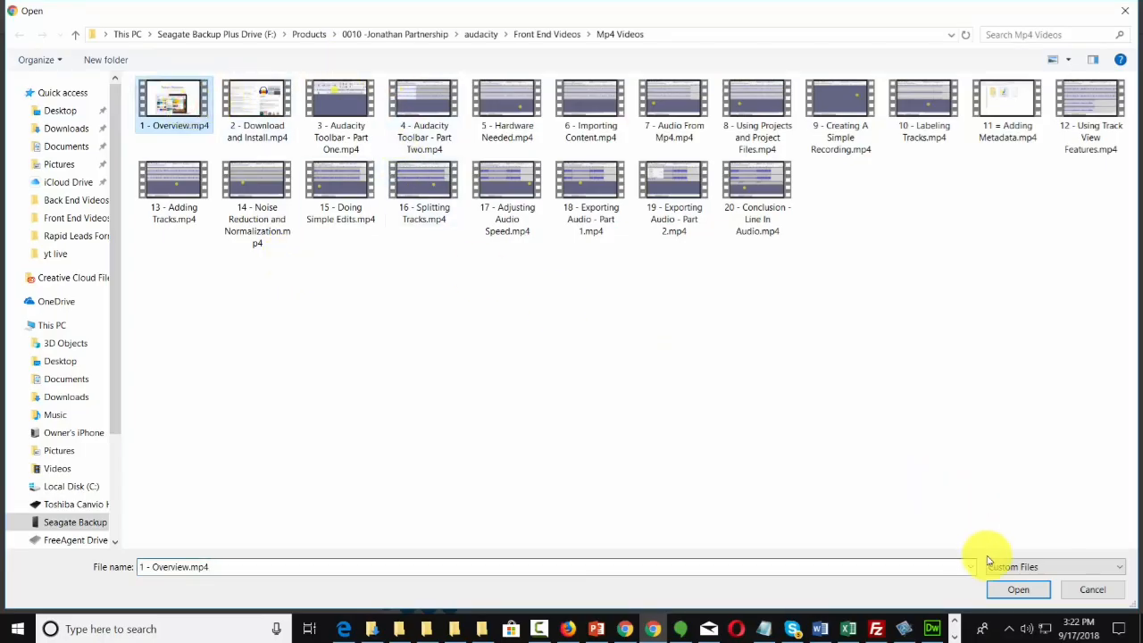
pyautogui.click(1018, 589)
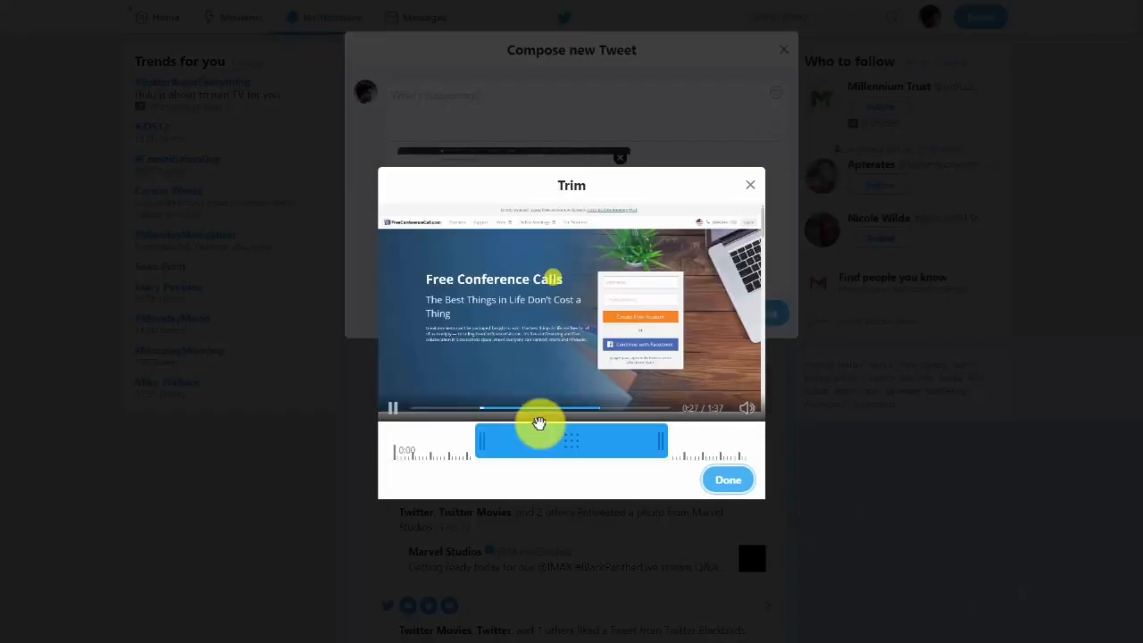
pyautogui.click(539, 423)
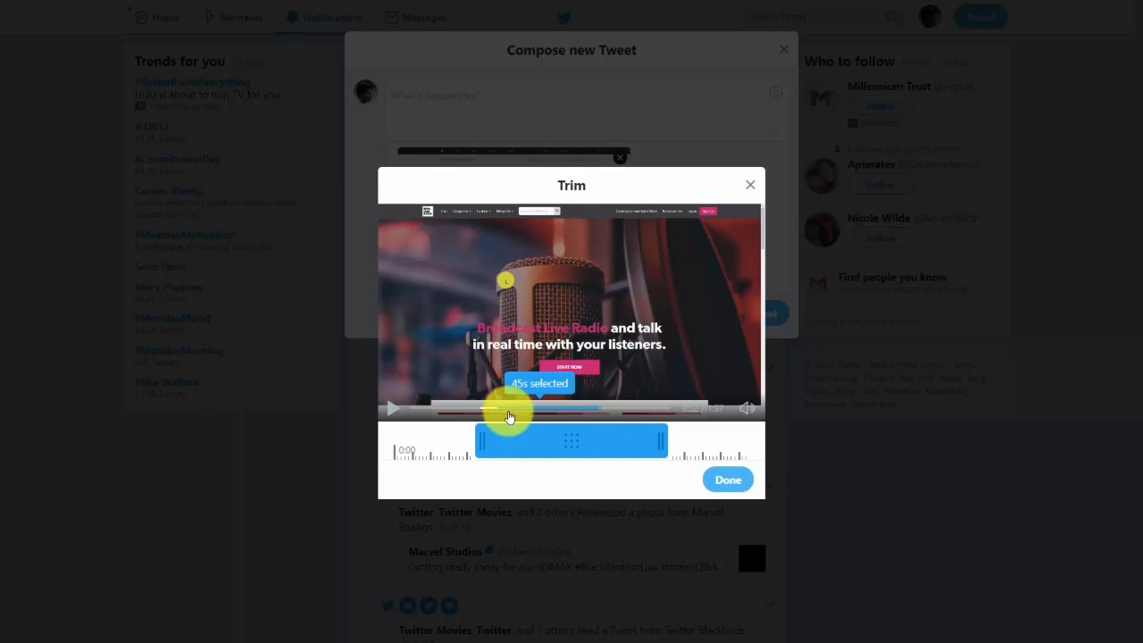
pyautogui.click(724, 483)
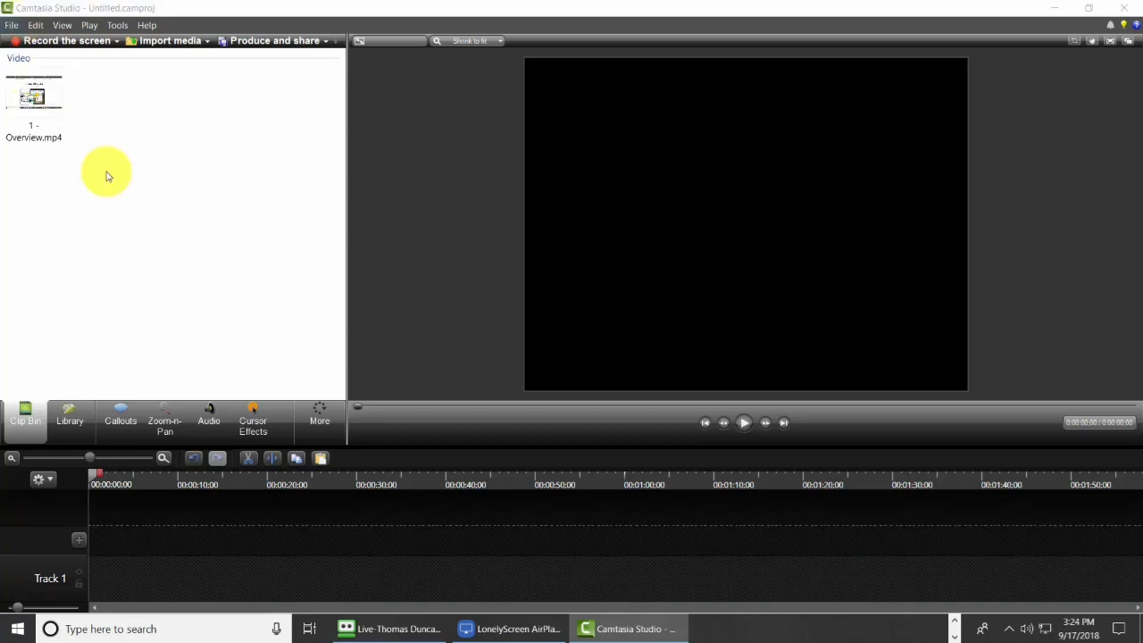
# In Camtasia Studio, add 1 - Overview.mp4 to the timeline and cut off everything after 00:00:24:04
pyautogui.rightClick(34, 96)
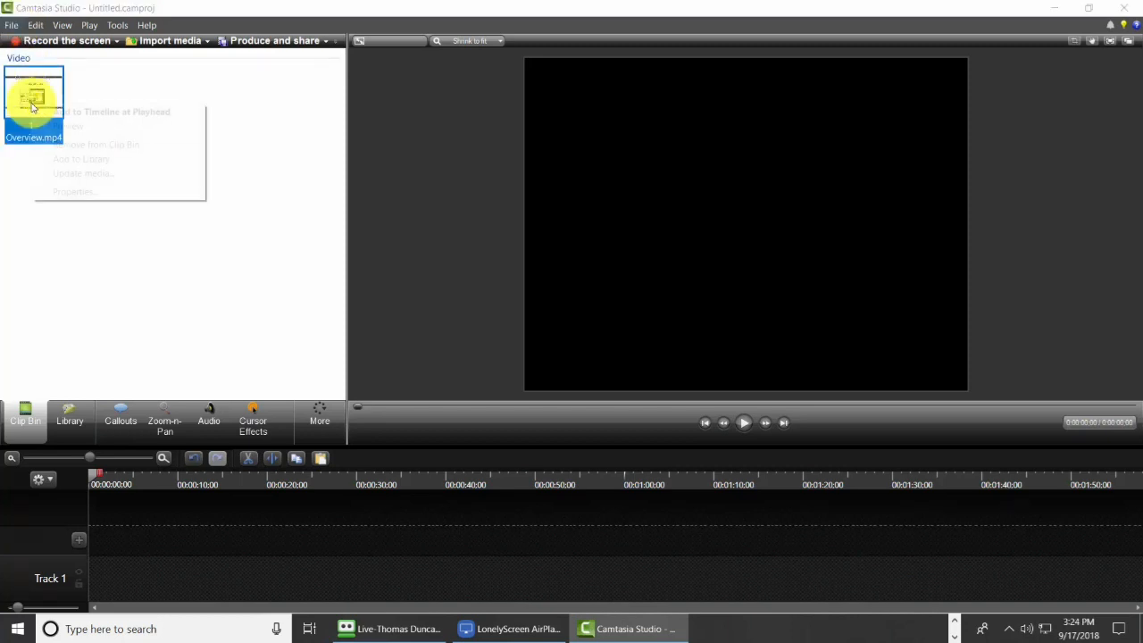
pyautogui.click(63, 113)
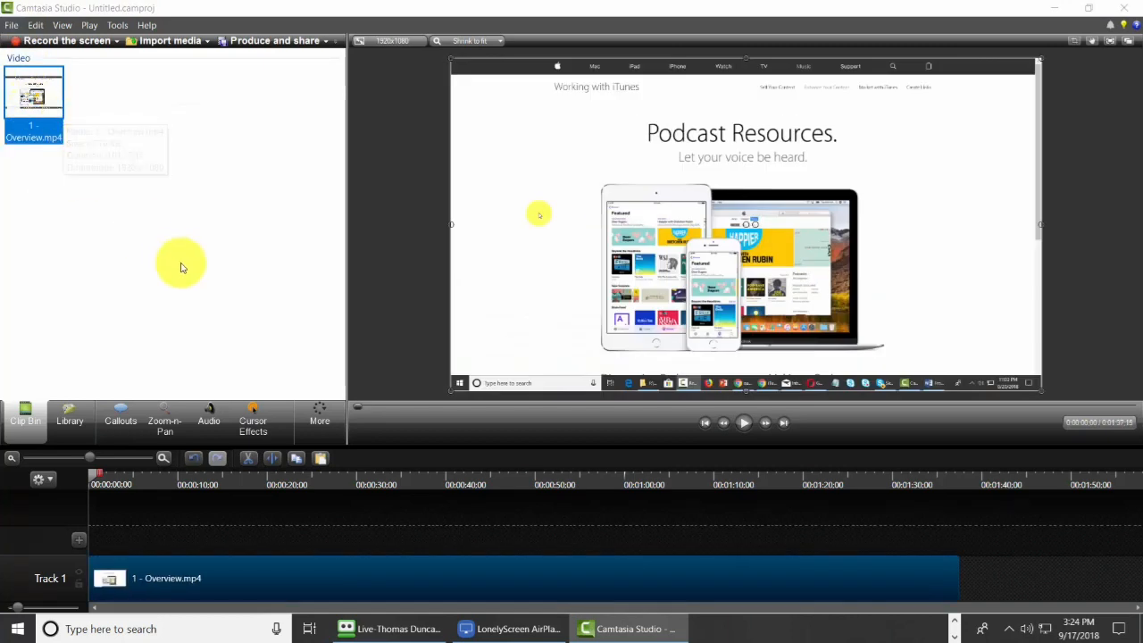
pyautogui.moveTo(93, 471); pyautogui.dragTo(306, 486)
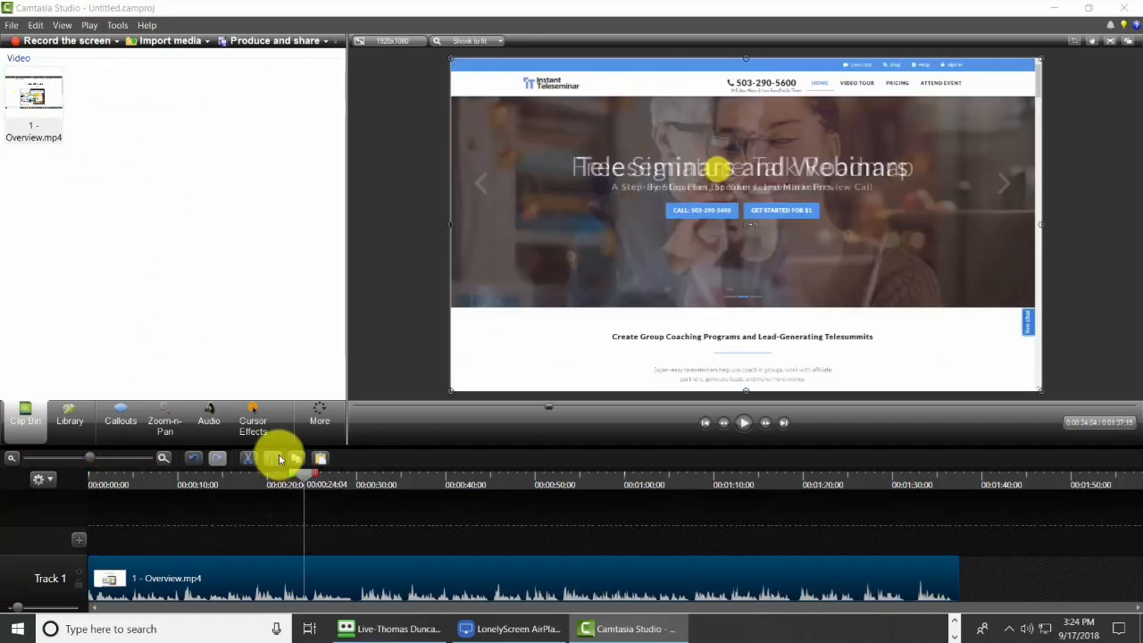
pyautogui.click(277, 457)
pyautogui.click(357, 574)
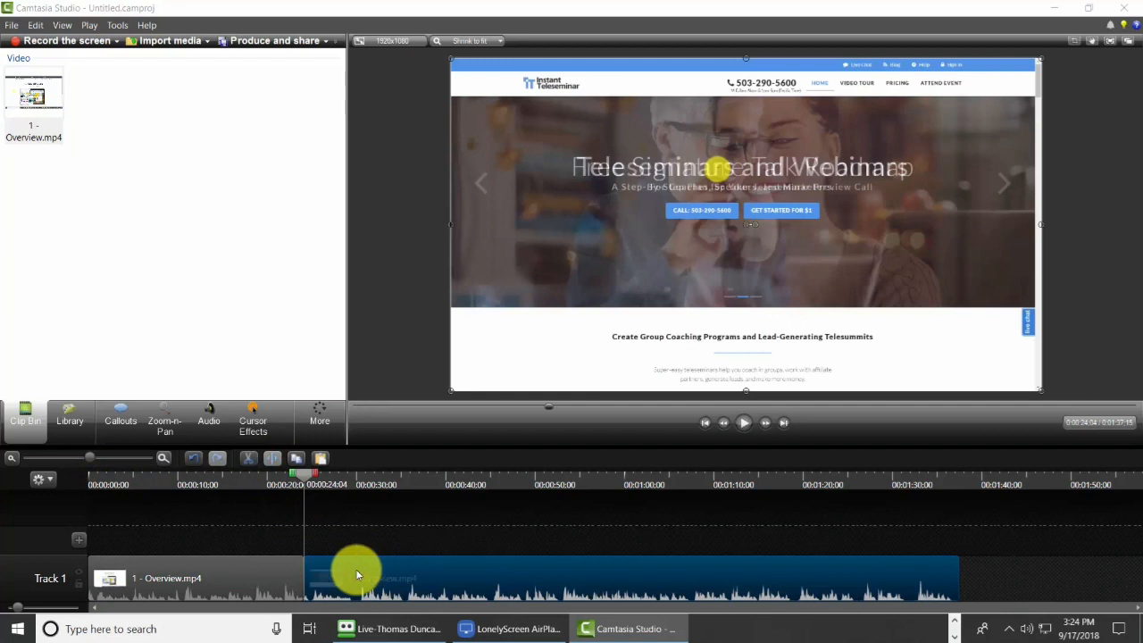
pyautogui.press('Delete')
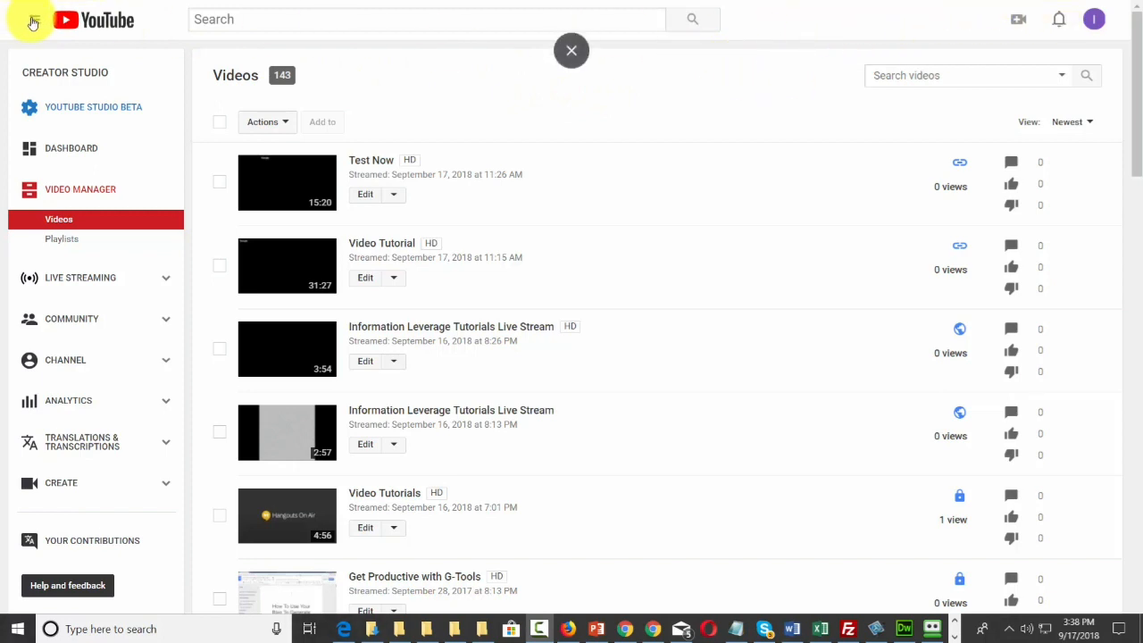
# Go to the Information Leverage Tutorials YouTube channel and set the $10K Blueprint image as channel art, adjusting its crop
pyautogui.click(33, 20)
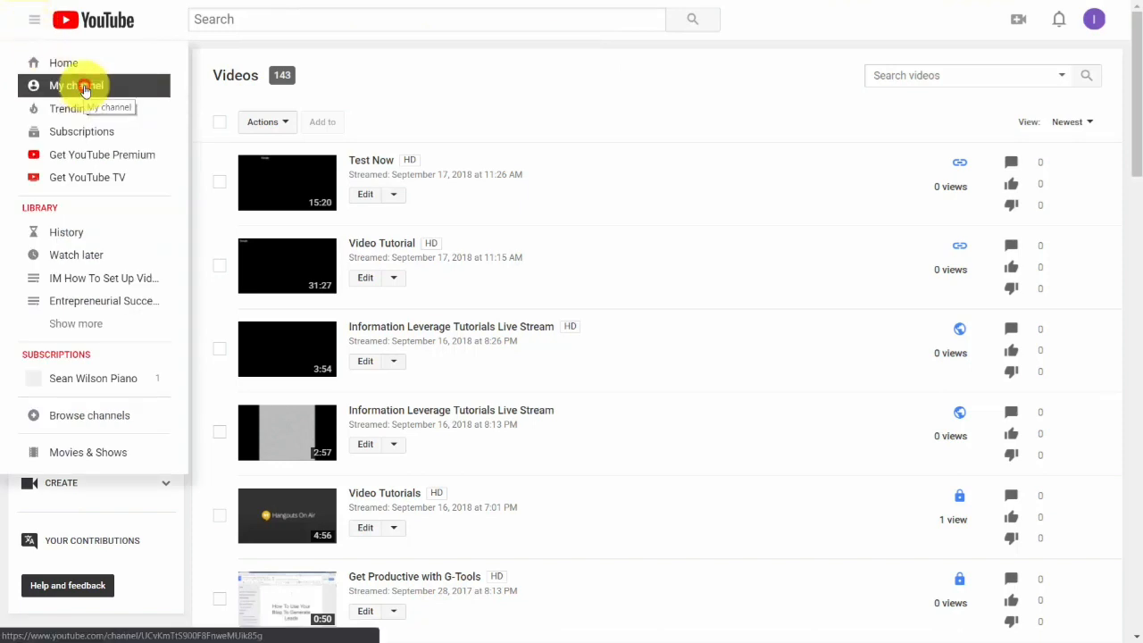
pyautogui.click(83, 89)
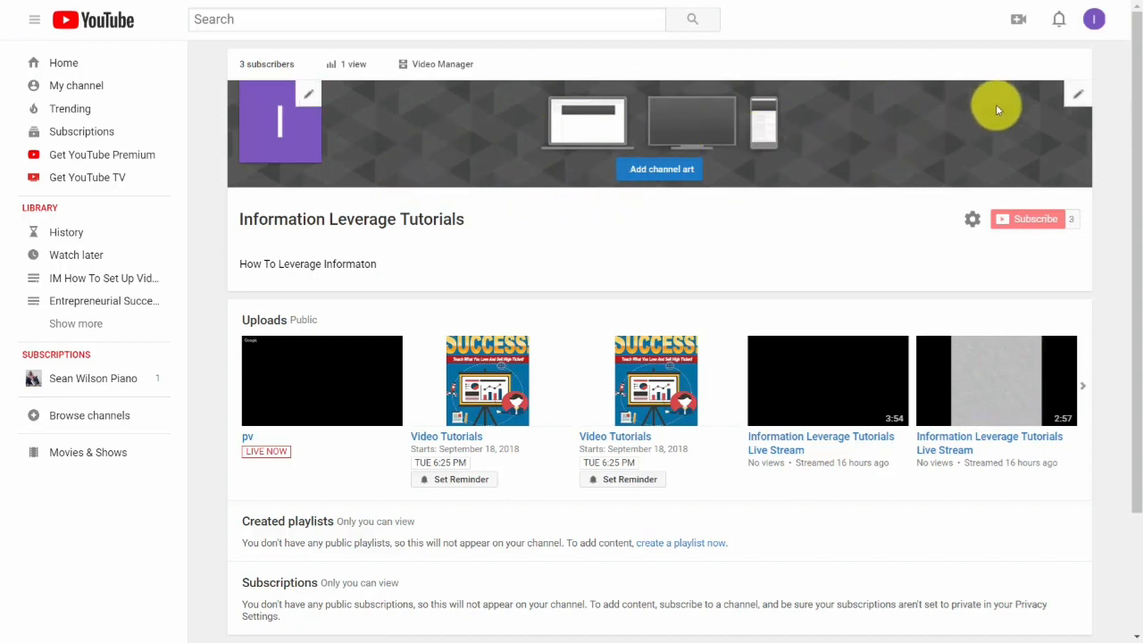
pyautogui.click(1078, 97)
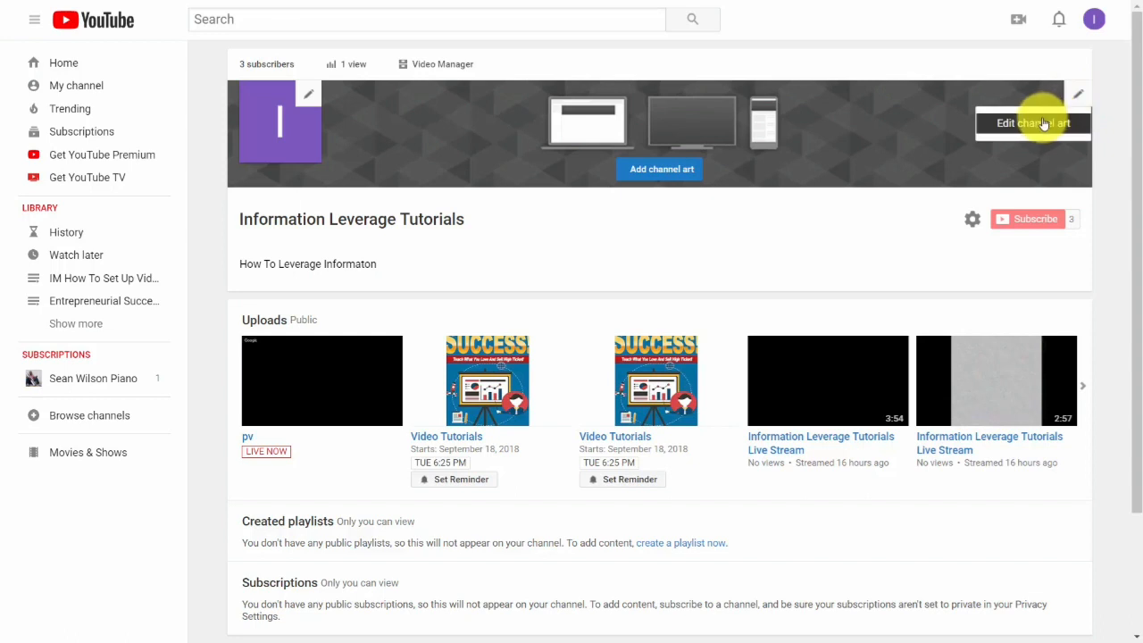
pyautogui.click(1033, 125)
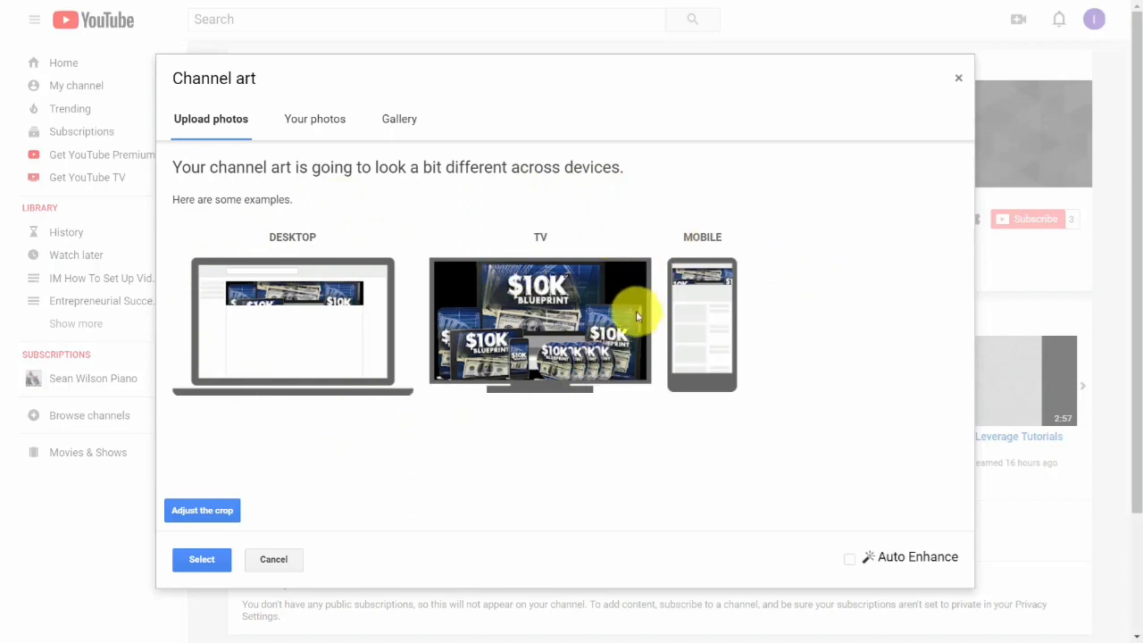
pyautogui.click(215, 513)
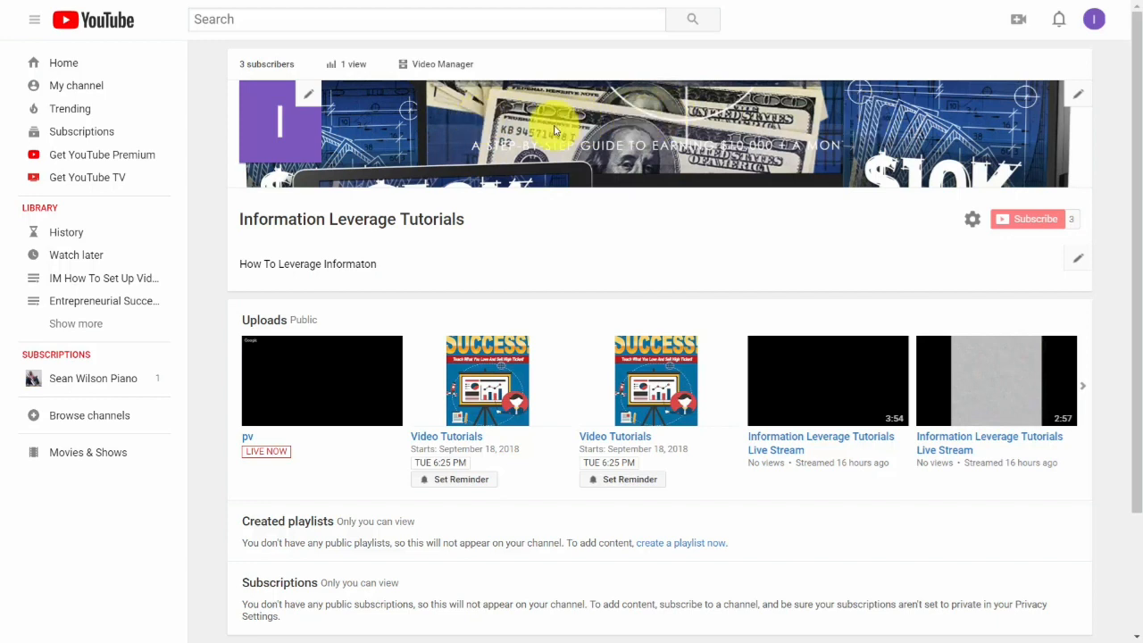
# Replace the channel icon with an uploaded photo of a man holding his head at a laptop
pyautogui.click(310, 97)
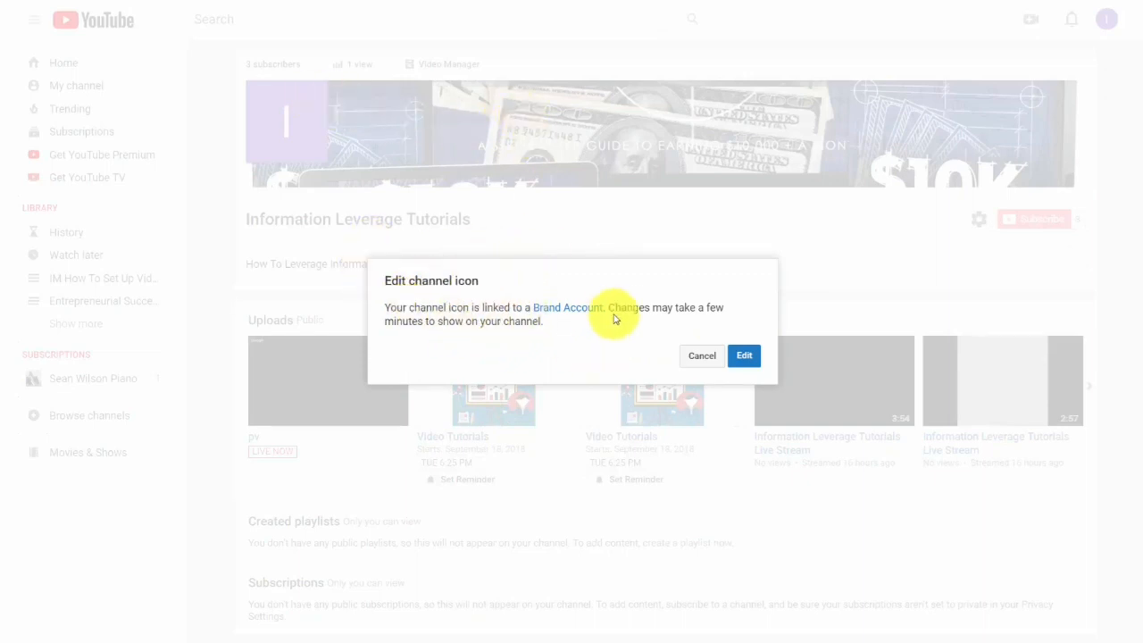
pyautogui.click(743, 356)
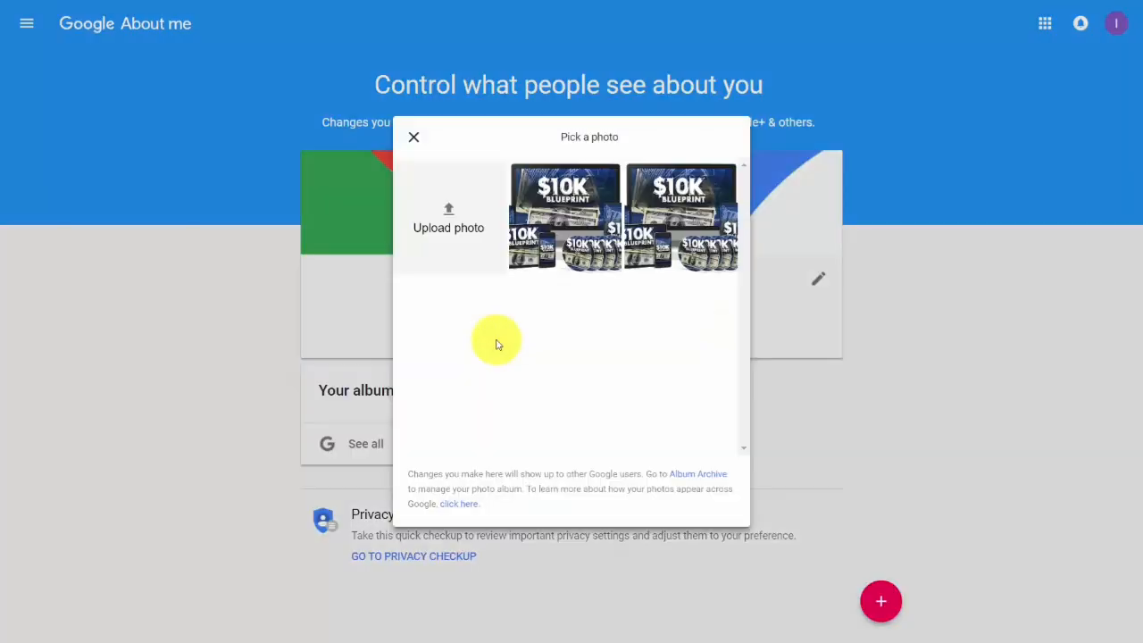
pyautogui.click(449, 211)
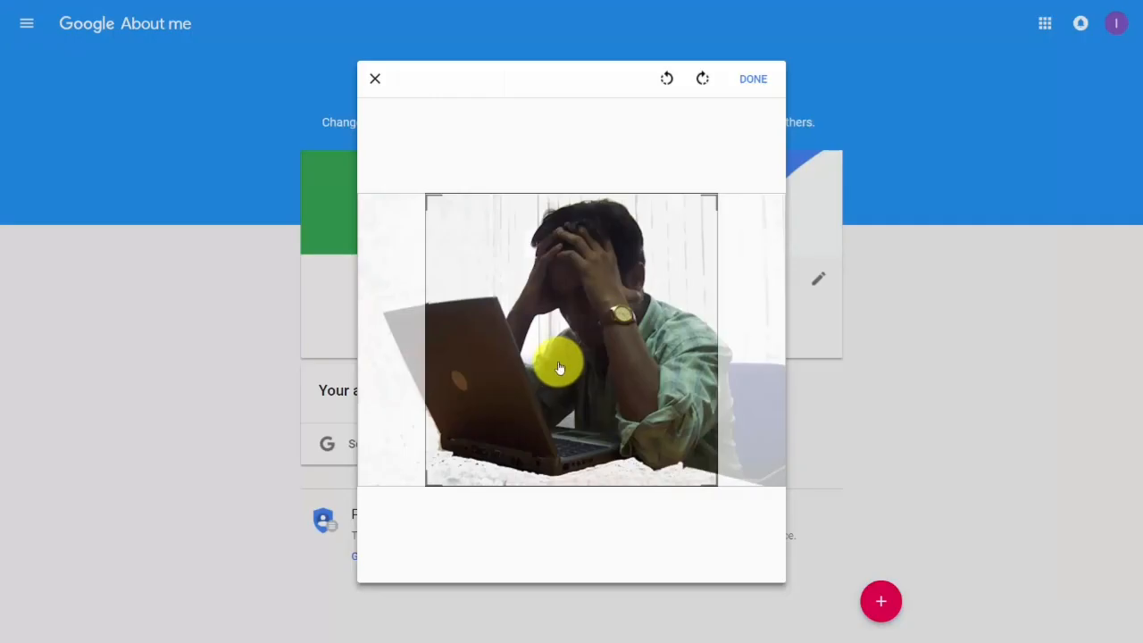
pyautogui.click(749, 85)
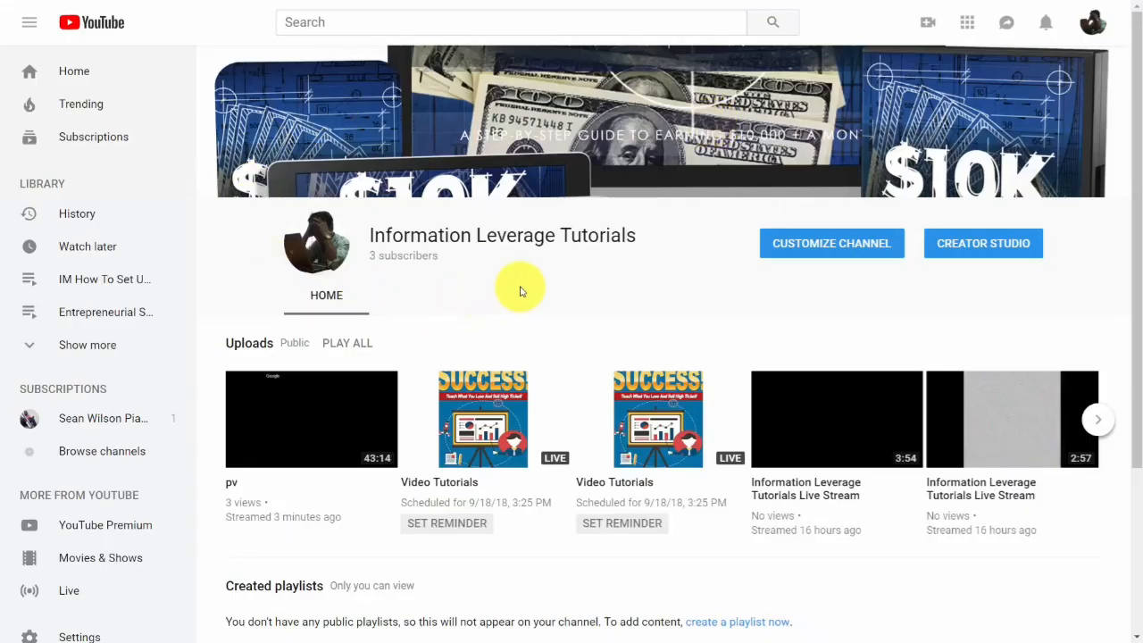
# Enter channel customization and save the channel settings with layout customization and the discussion tab enabled
pyautogui.scroll(-1, 711, 254)
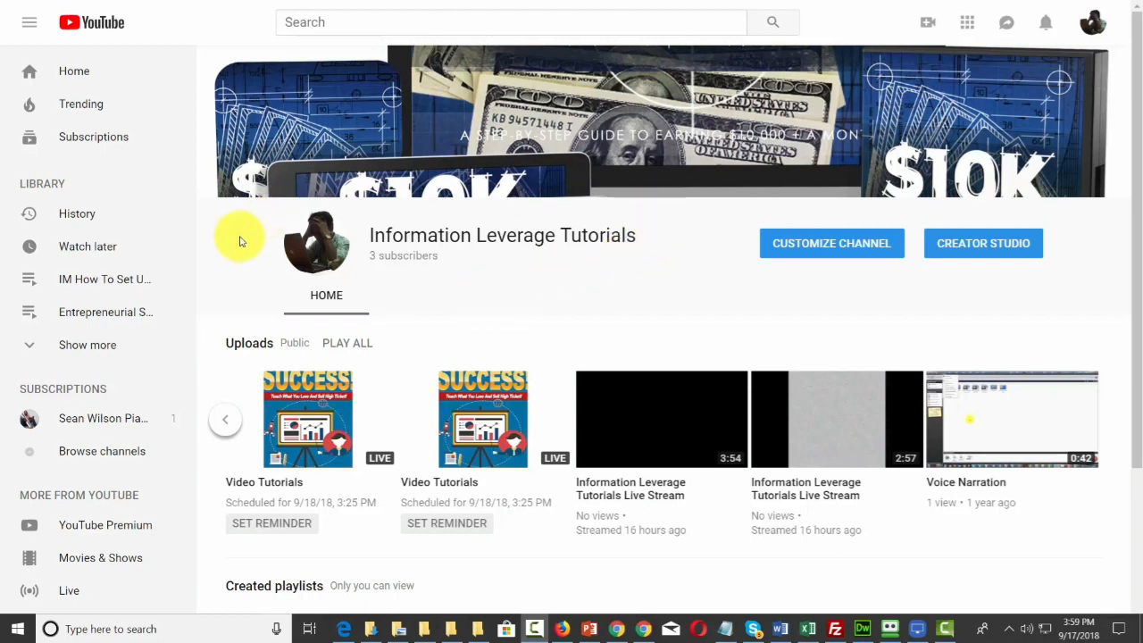
pyautogui.click(797, 250)
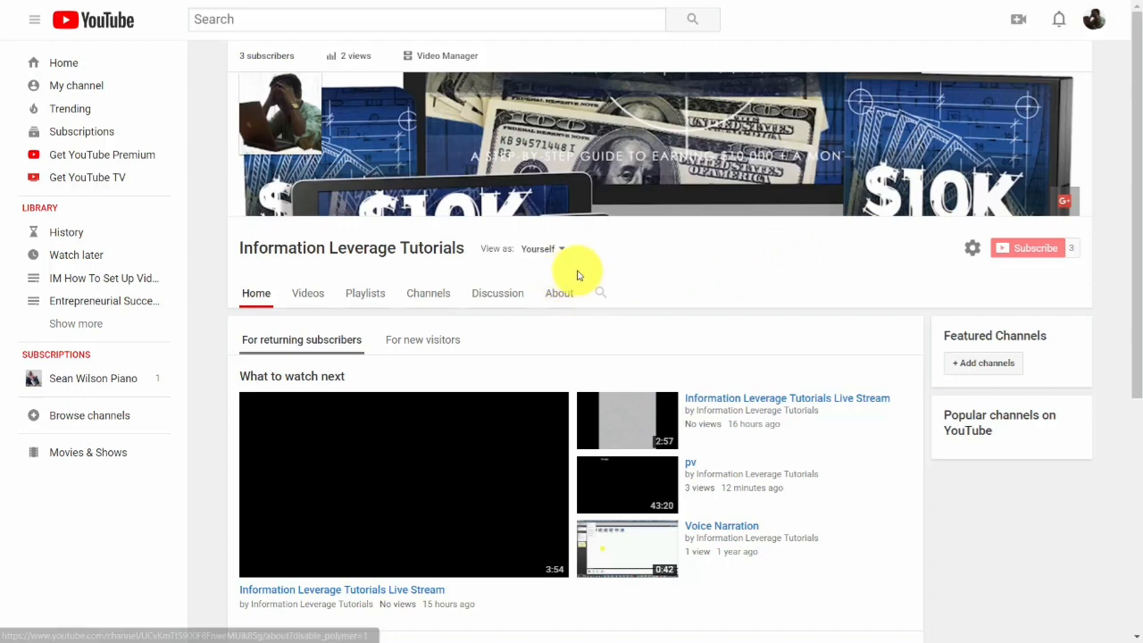
pyautogui.click(971, 248)
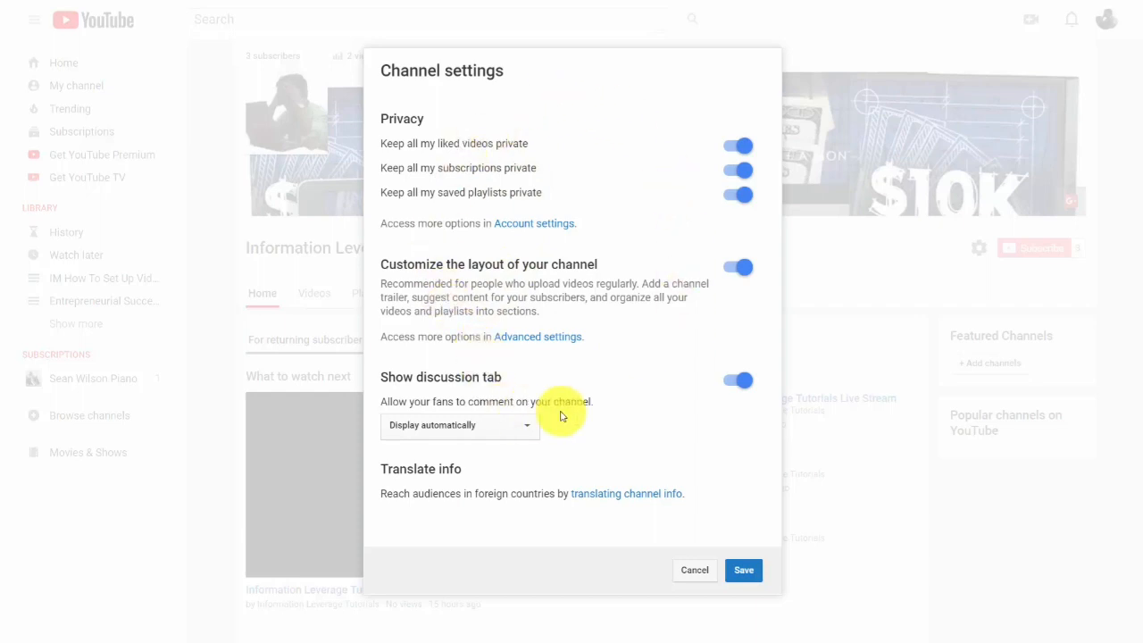
pyautogui.click(742, 570)
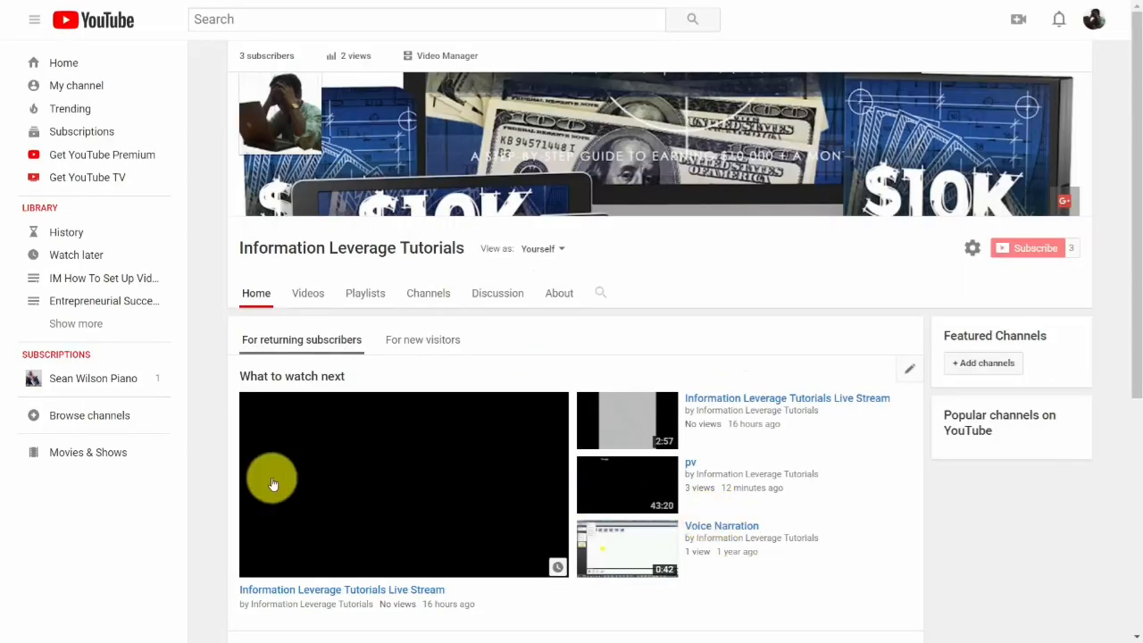
# Set the channel description to "How To Leverage Information for your business and for your life. This channel will show you how."
pyautogui.click(564, 304)
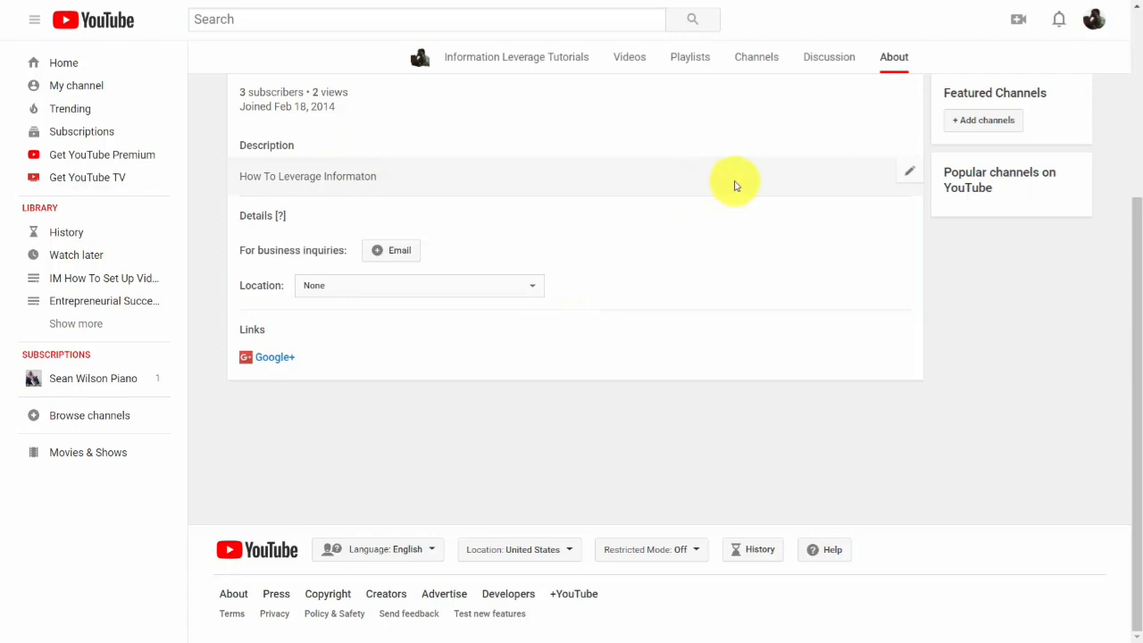
pyautogui.click(910, 176)
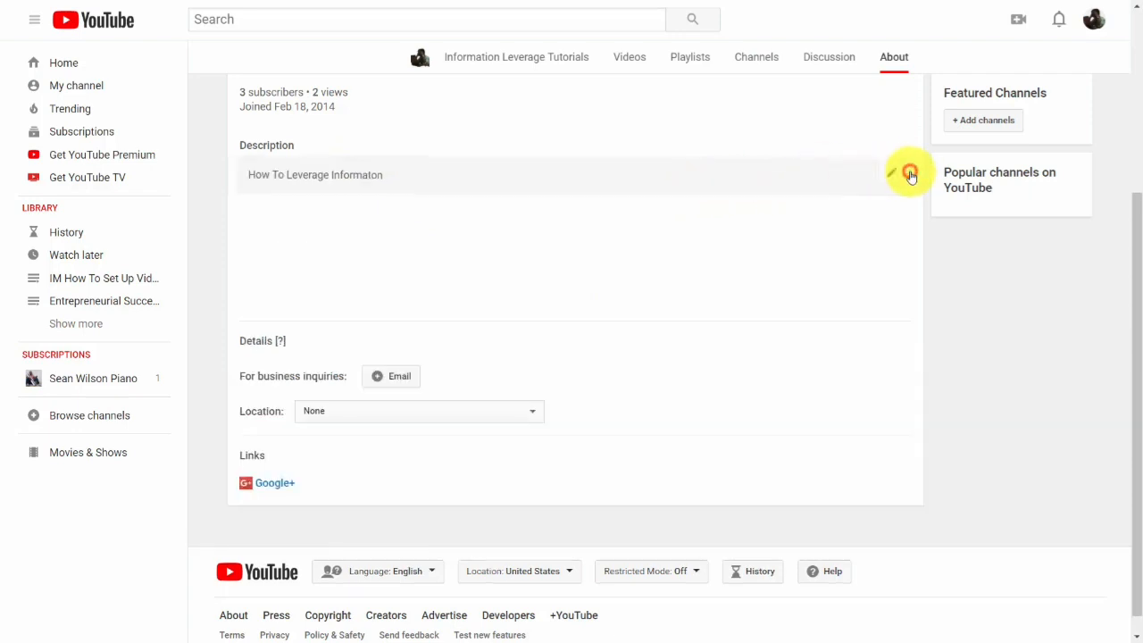
pyautogui.click(392, 199)
pyautogui.write('for your business and for your life.  This channel will show you how.')
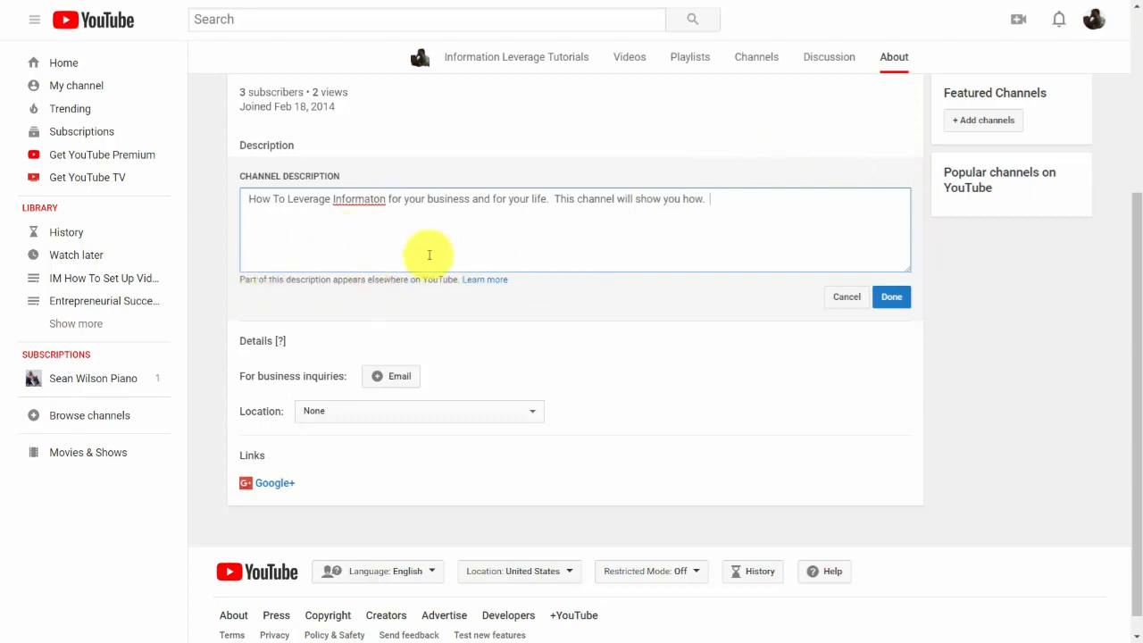
pyautogui.click(375, 198)
pyautogui.write('i')
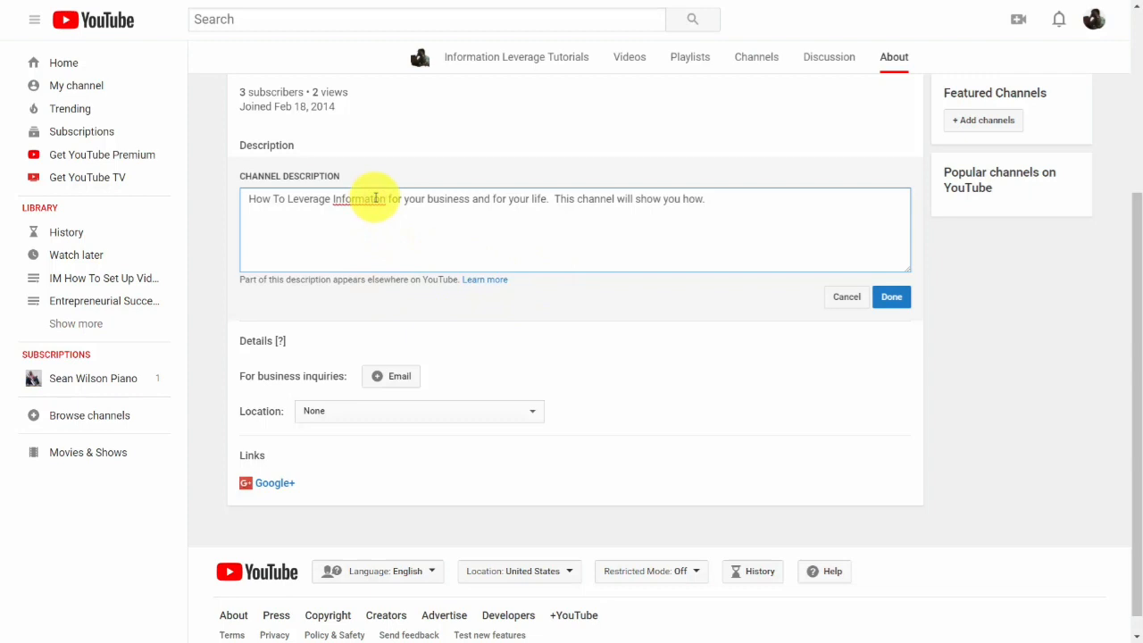
pyautogui.write('i')
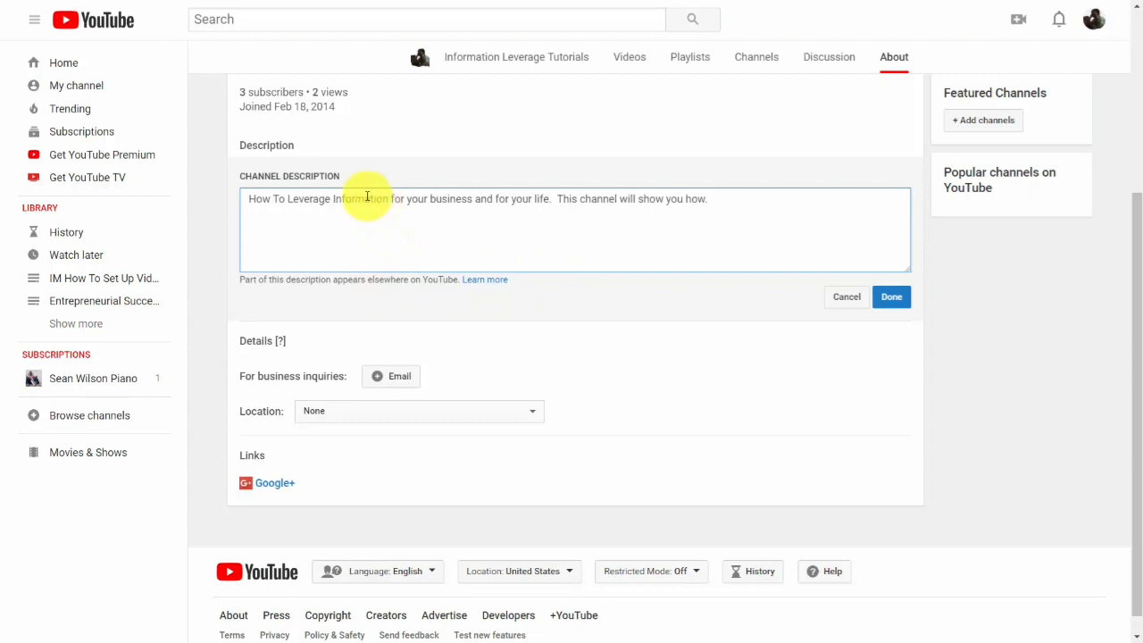
pyautogui.click(894, 299)
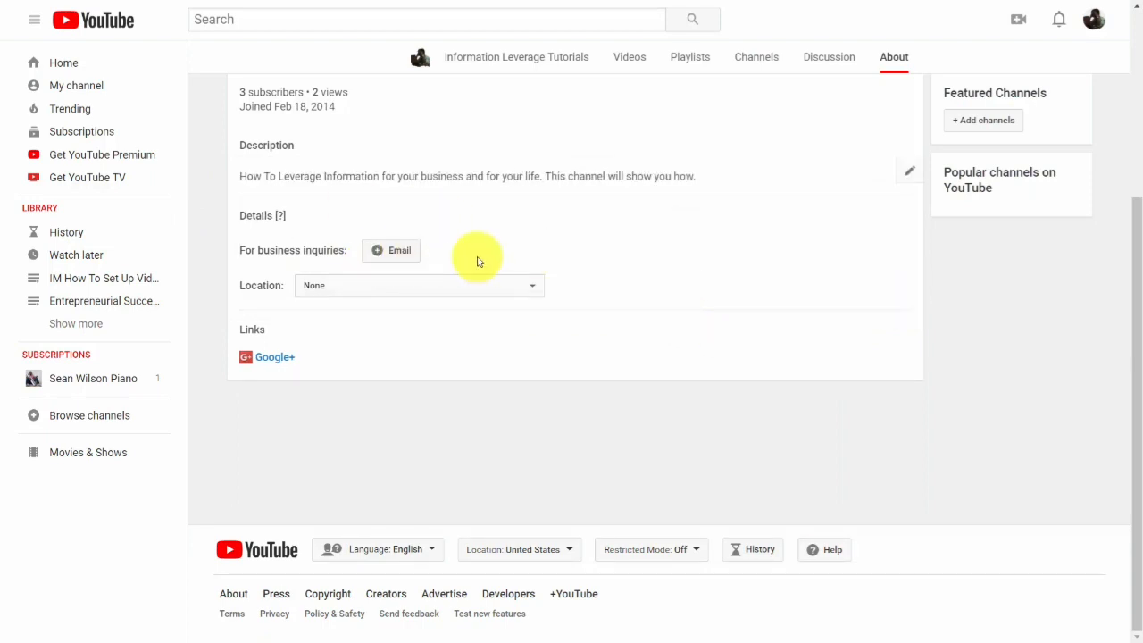
# Add the business inquiries email address to the channel's details and save it
pyautogui.click(377, 253)
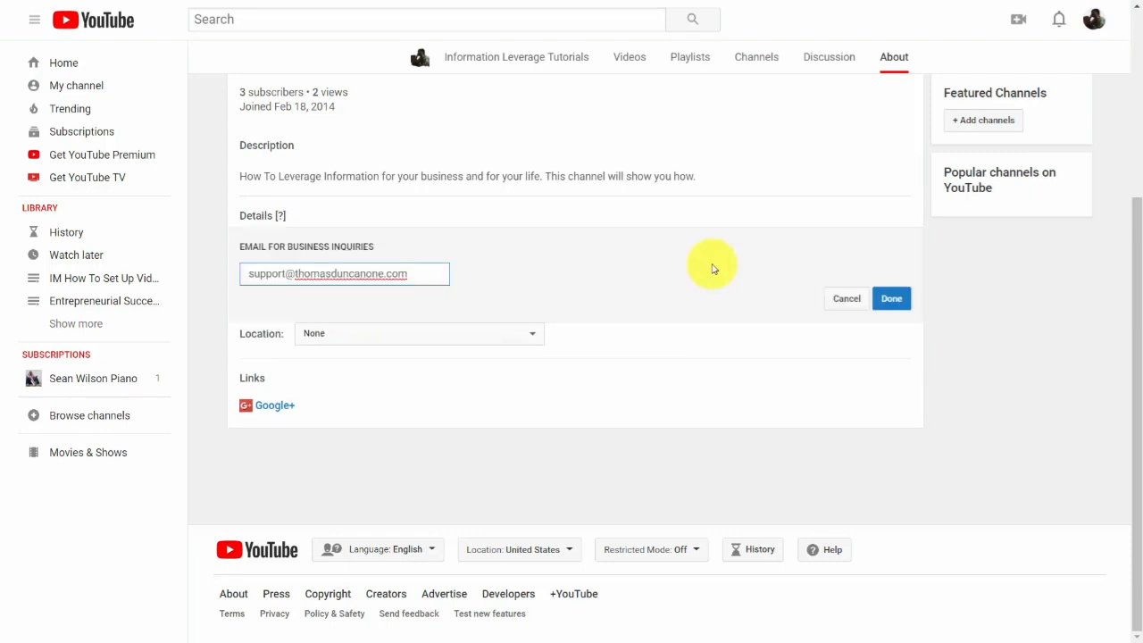
pyautogui.click(897, 299)
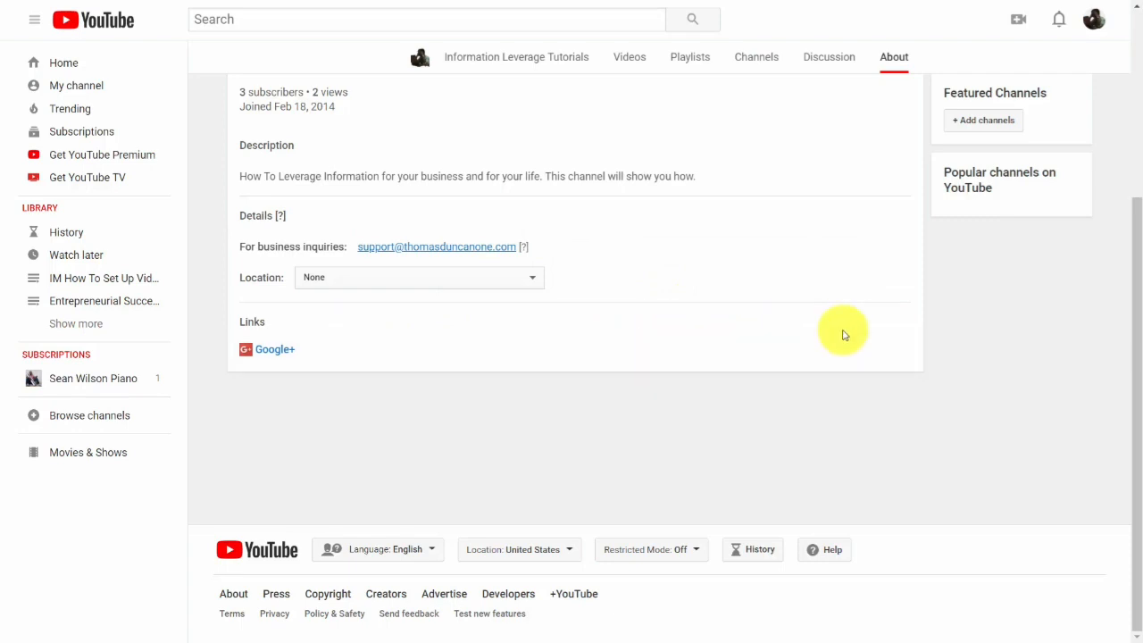
pyautogui.click(908, 352)
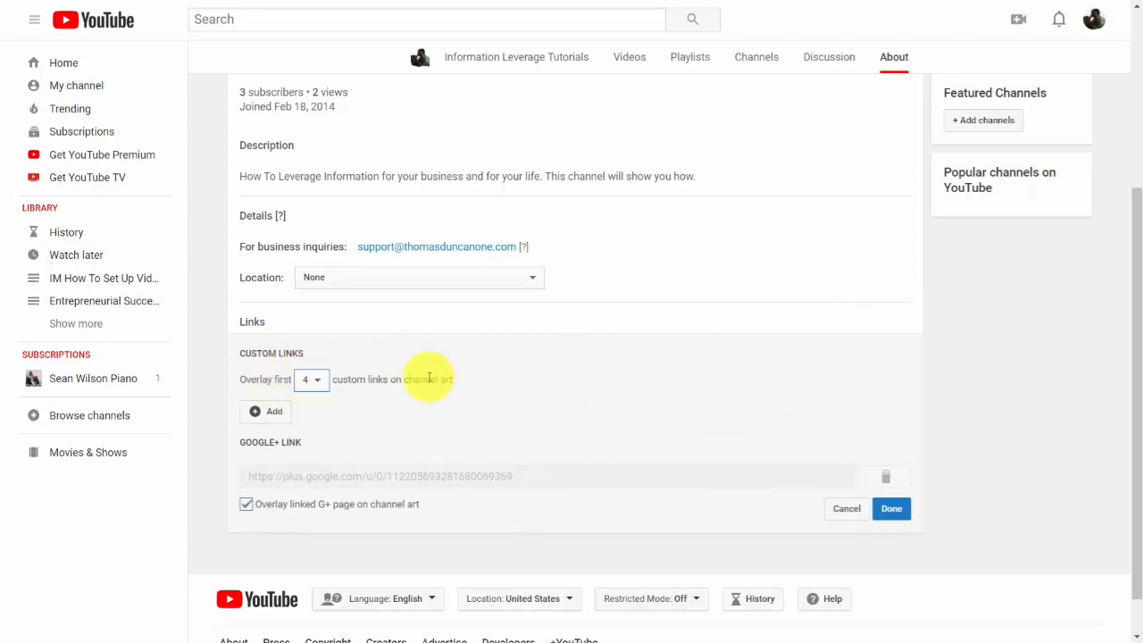
pyautogui.moveTo(829, 174)
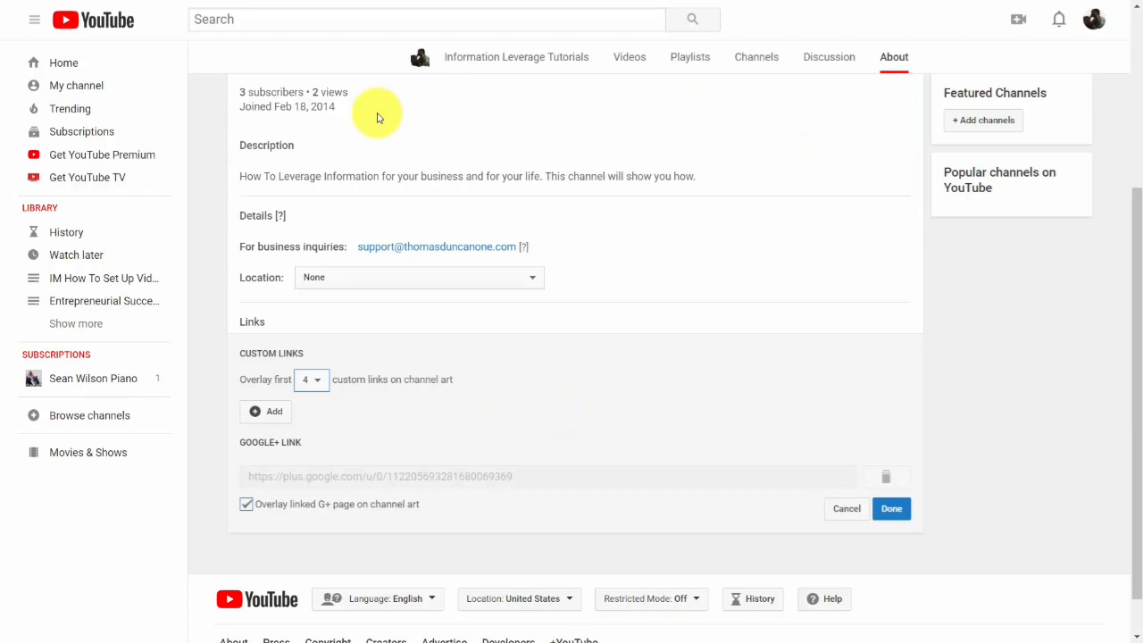
pyautogui.click(258, 413)
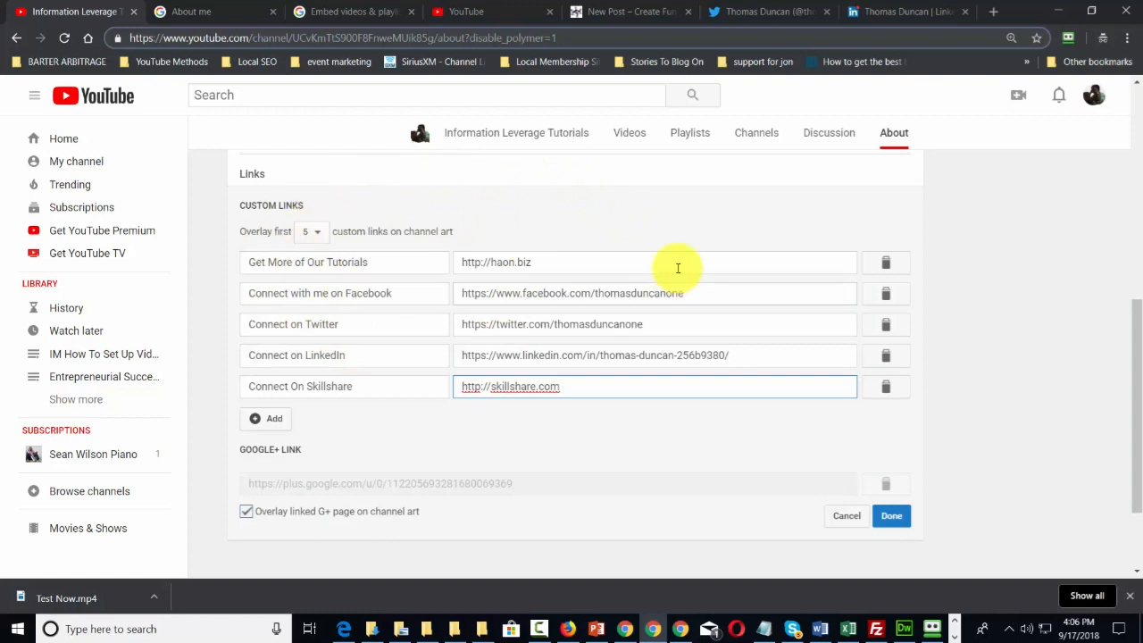
pyautogui.click(892, 517)
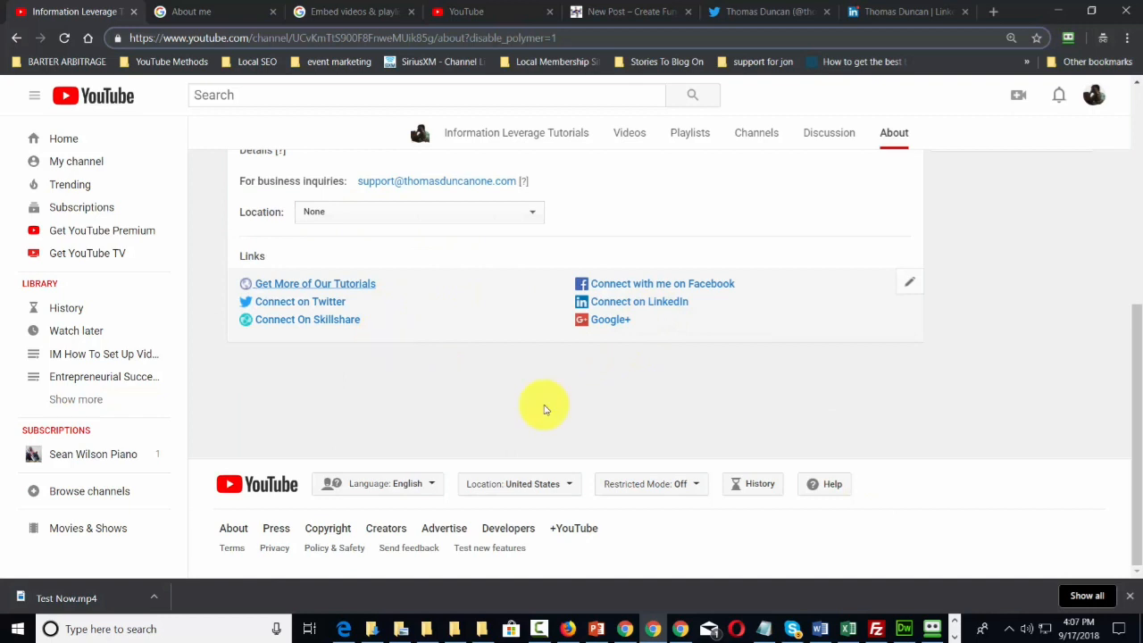
# Feature the 2:57 Information Leverage Tutorials Live Stream for returning subscribers on the channel's home page, titled "Introduction to Our Channel"
pyautogui.scroll(5, 543, 402)
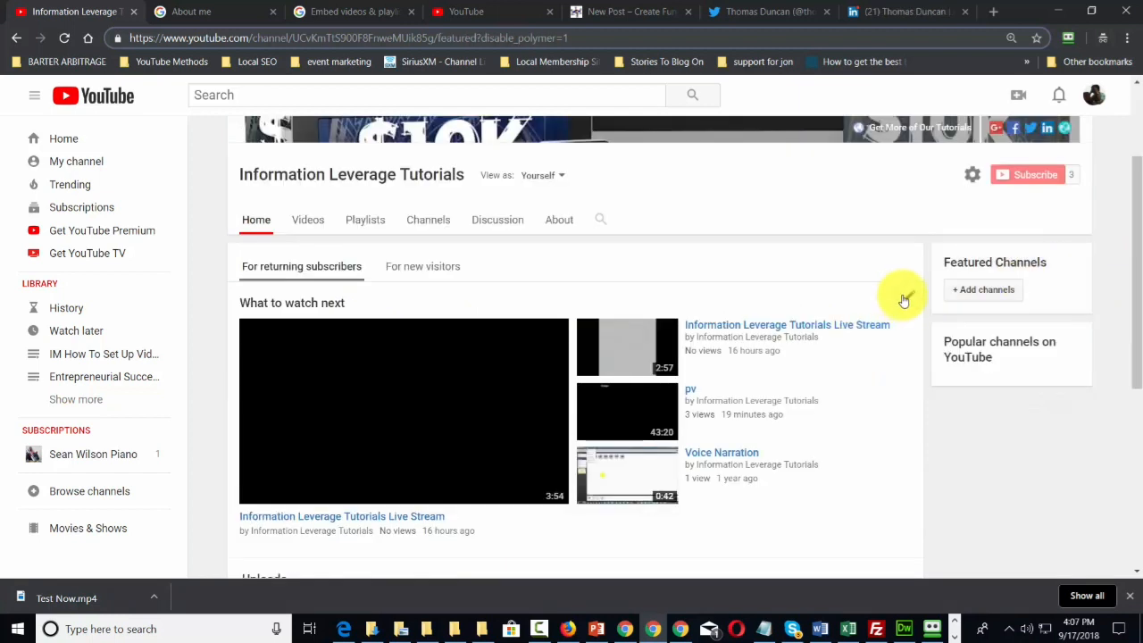
pyautogui.click(903, 297)
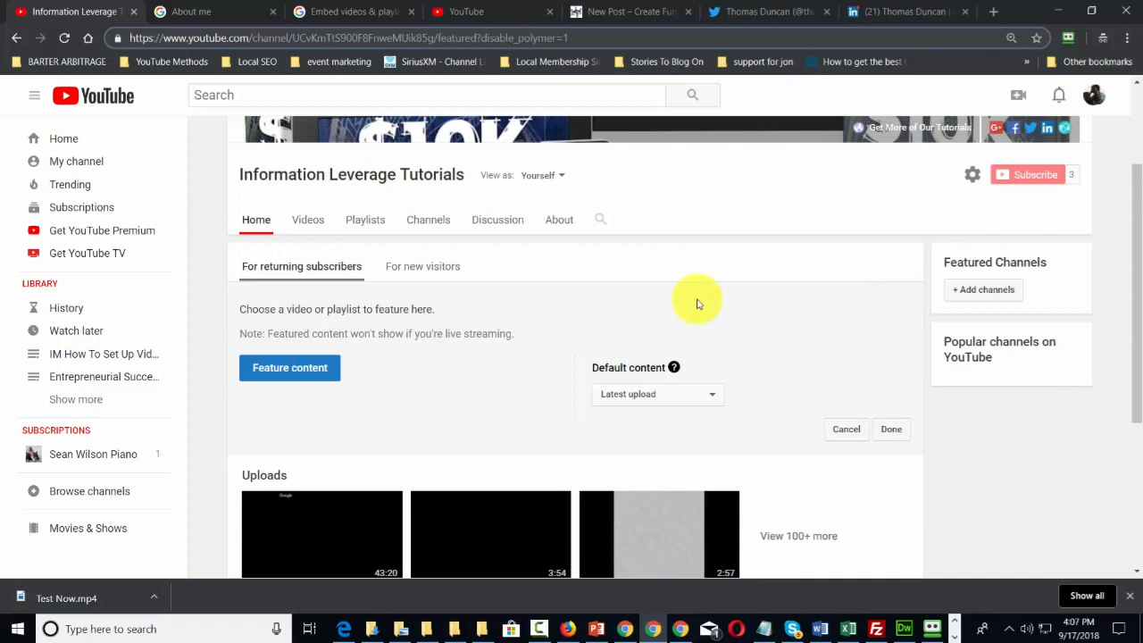
pyautogui.scroll(-1, 697, 302)
pyautogui.click(304, 294)
pyautogui.click(676, 500)
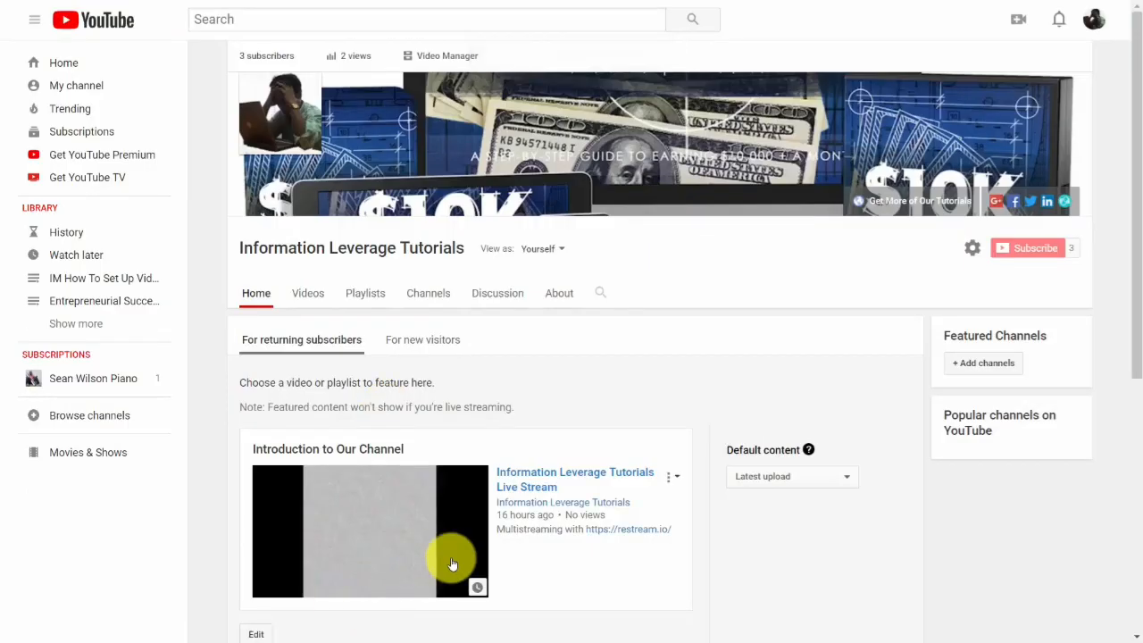
# Try Latest activity as the default content, set it back to Latest upload, and save the featured content
pyautogui.click(801, 481)
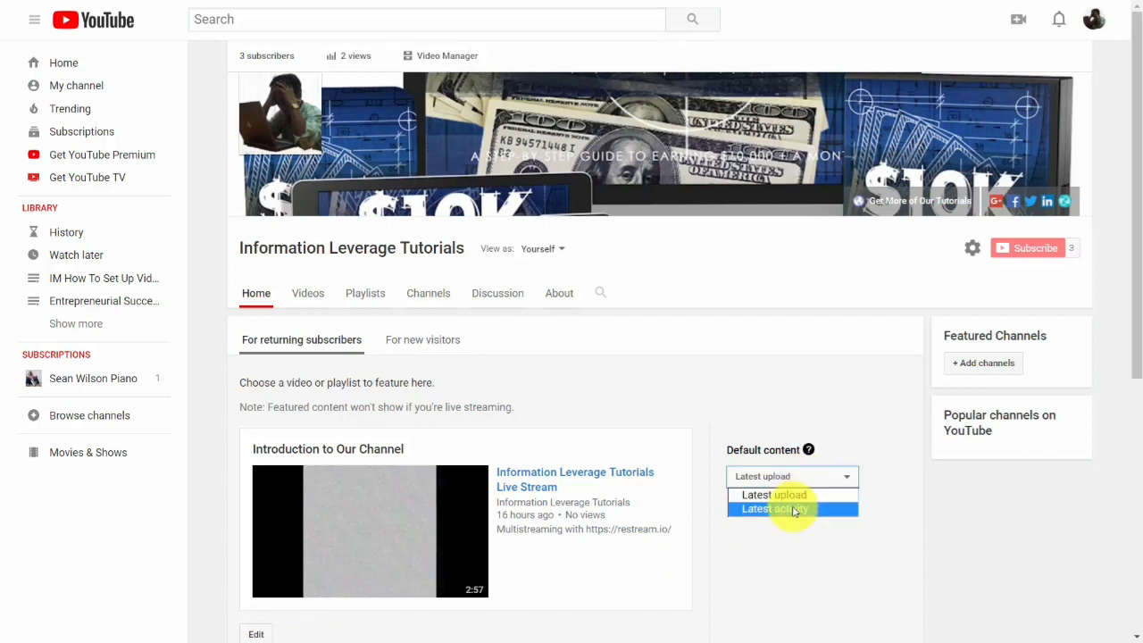
pyautogui.click(787, 509)
pyautogui.click(787, 487)
pyautogui.click(786, 492)
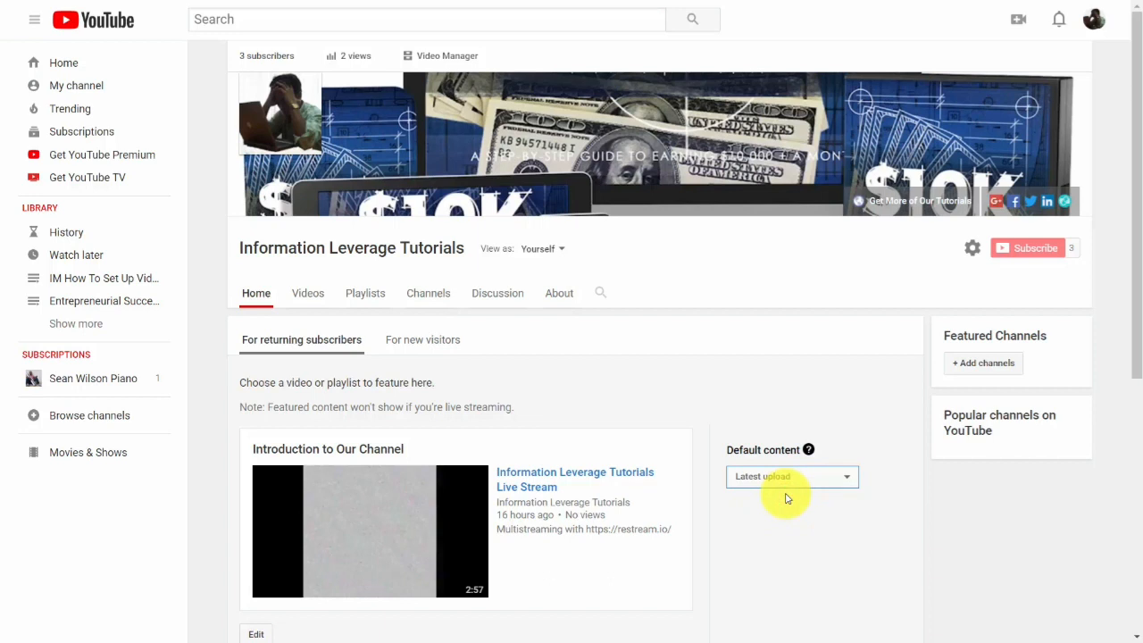
pyautogui.scroll(-3, 783, 492)
pyautogui.scroll(1, 788, 495)
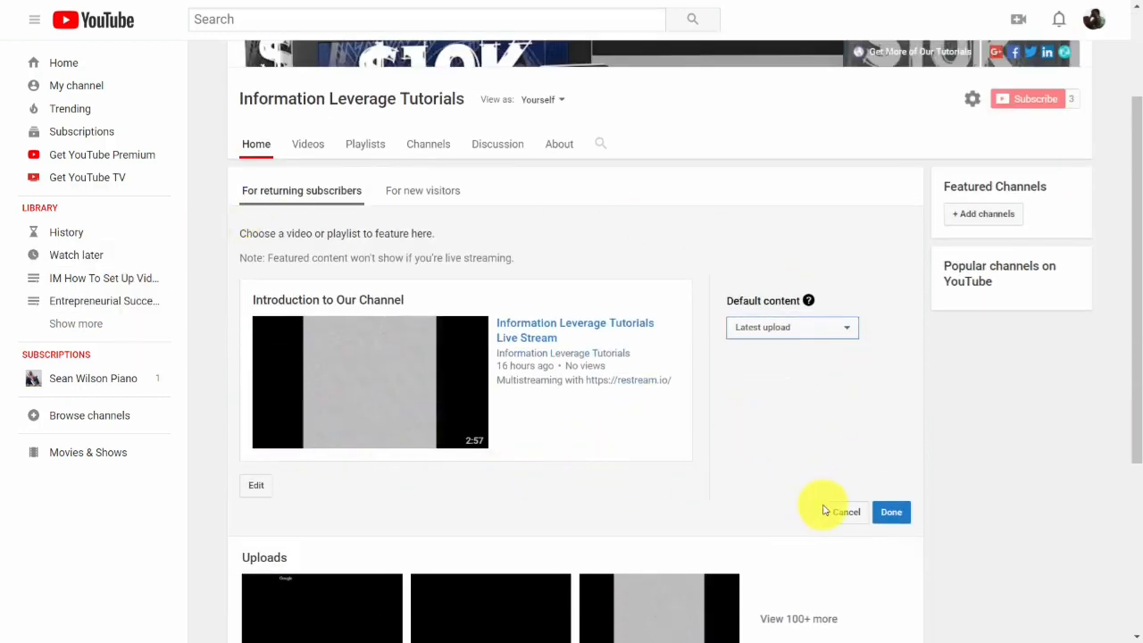
pyautogui.click(892, 512)
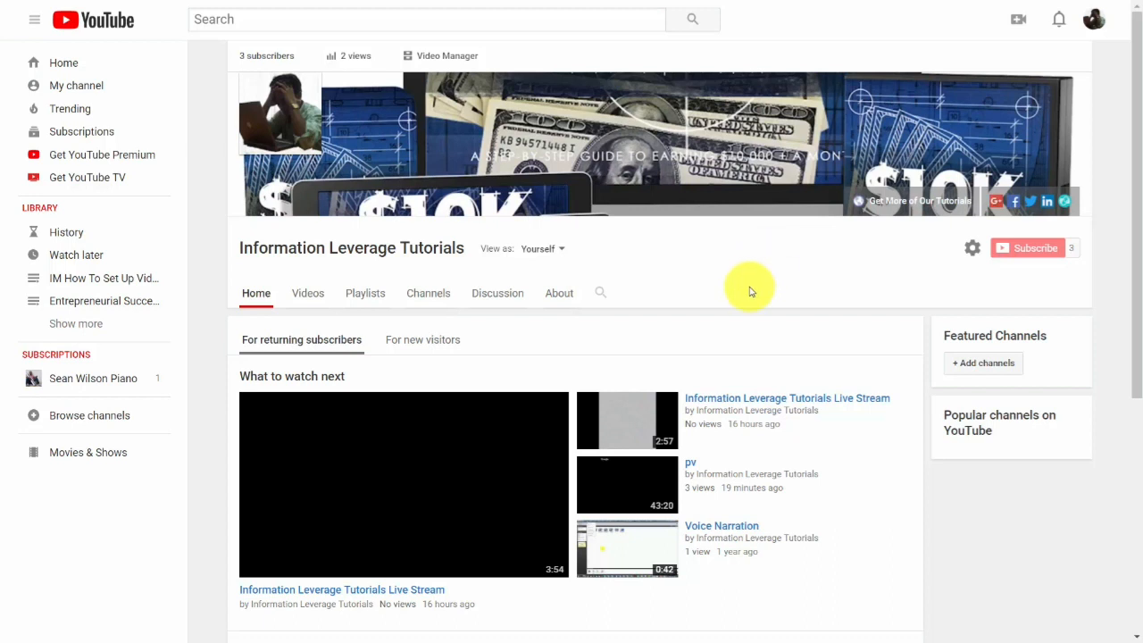
# Show the channel's home page for new visitors, start adding a channel trailer and open the upload page's privacy options
pyautogui.scroll(-1, 746, 287)
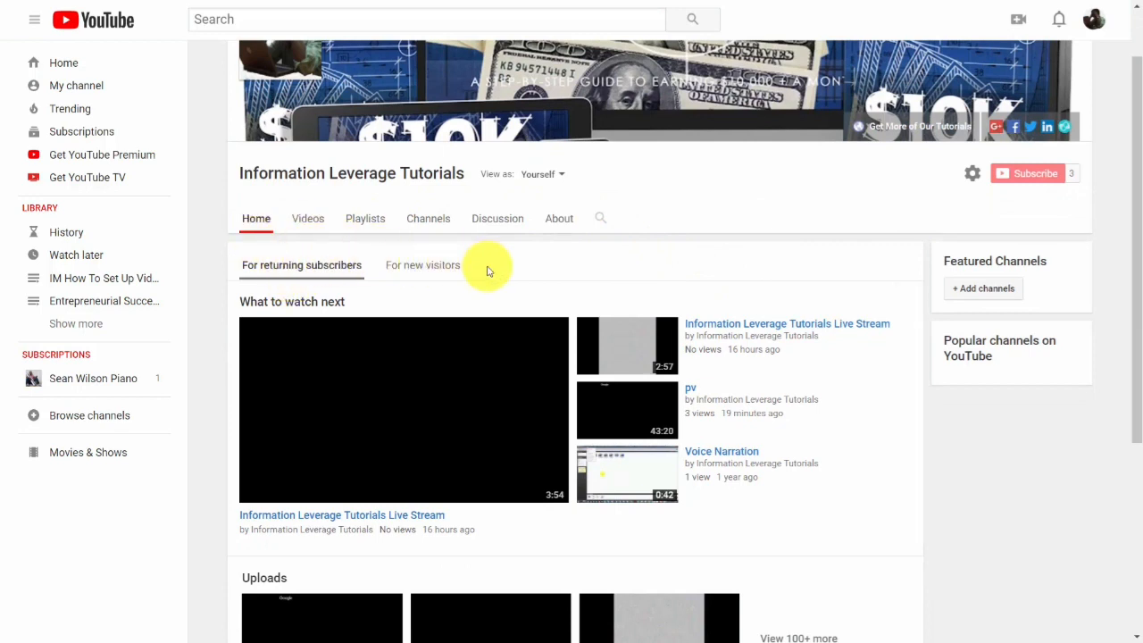
pyautogui.scroll(-1, 660, 266)
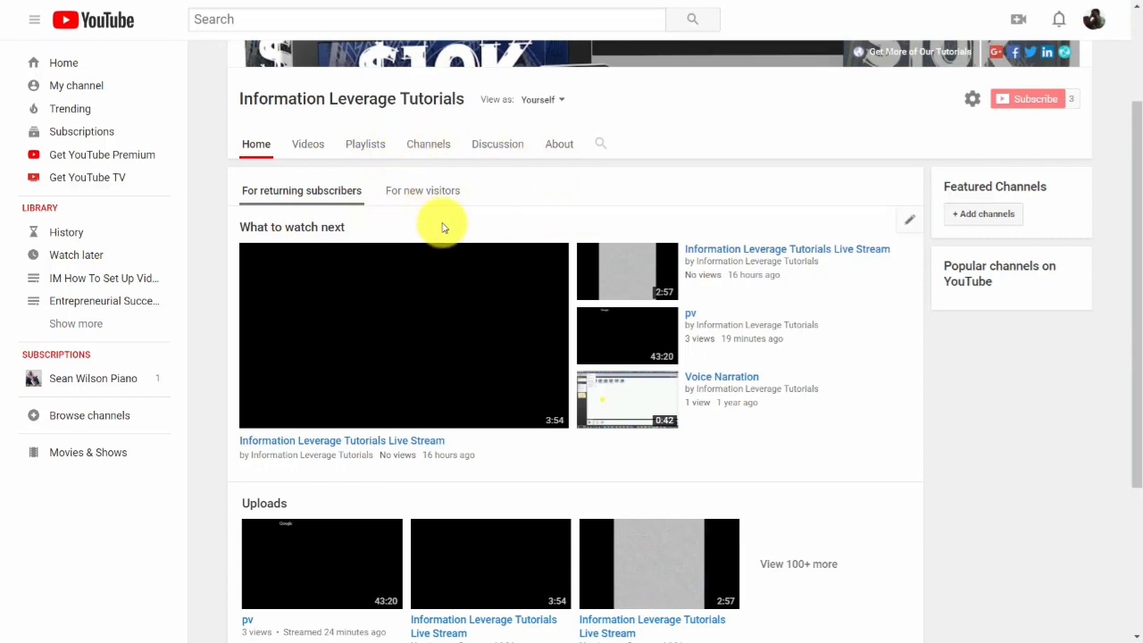
pyautogui.click(421, 194)
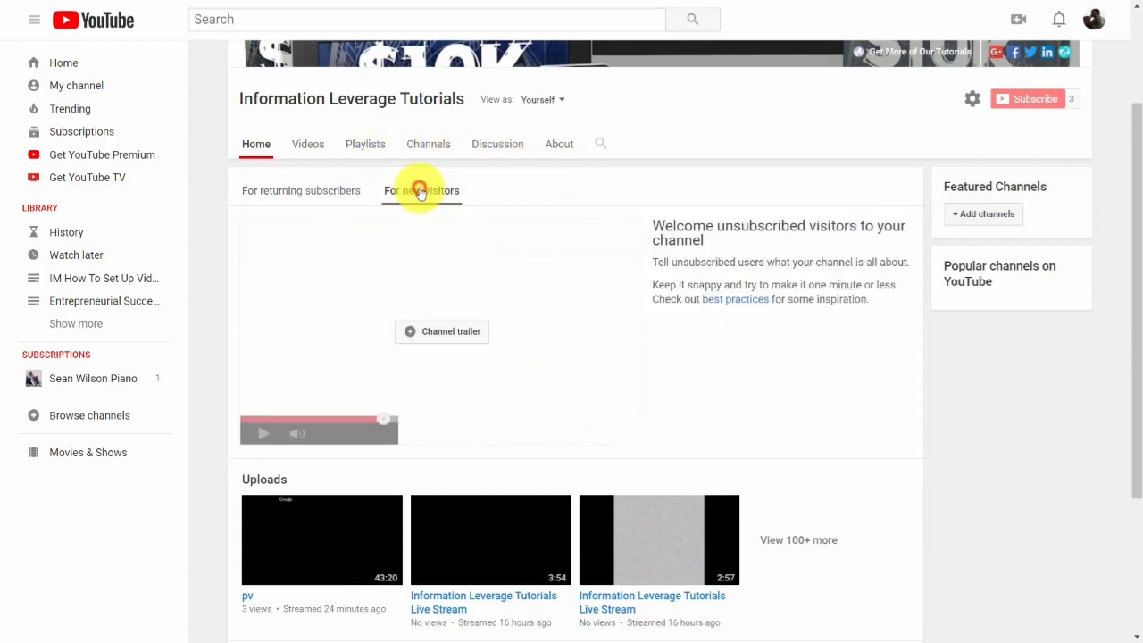
pyautogui.scroll(-1, 572, 152)
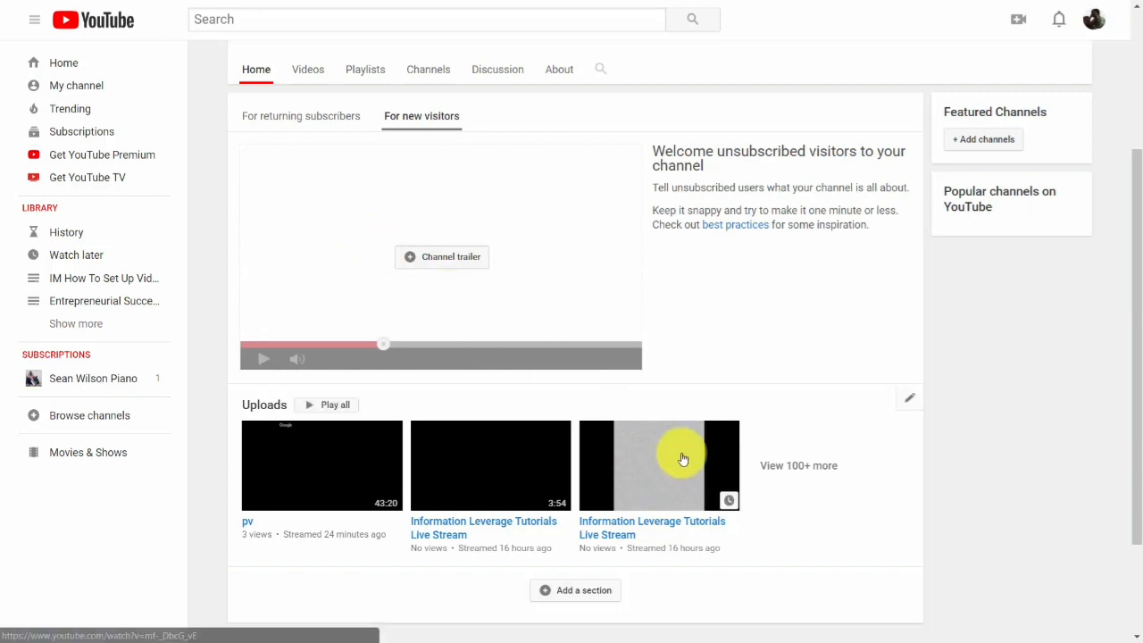
pyautogui.click(435, 258)
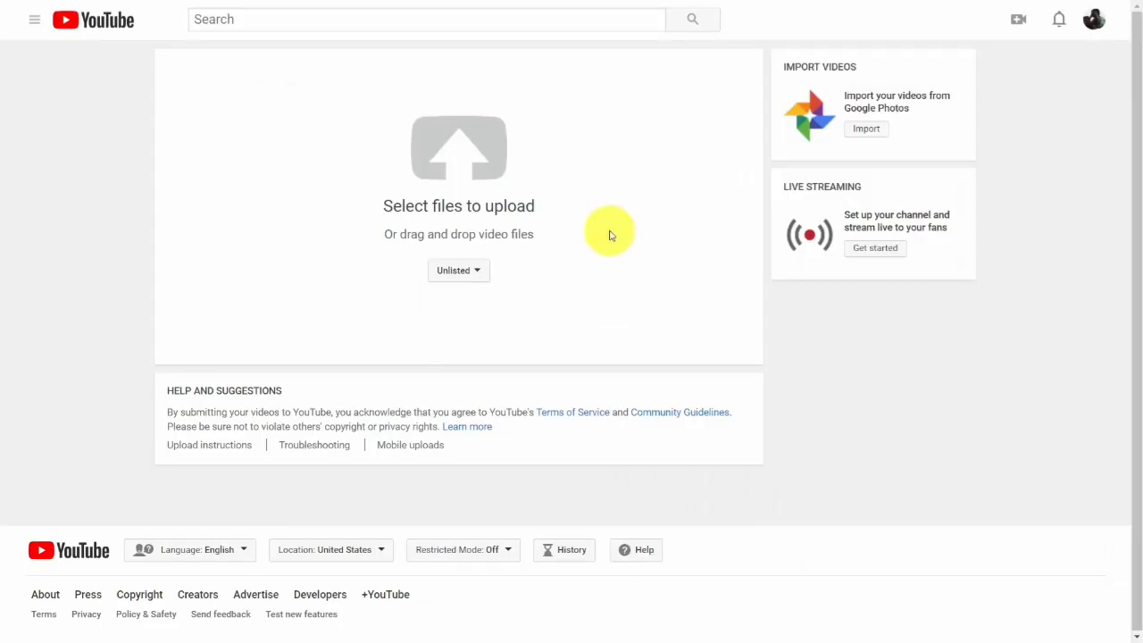
pyautogui.click(480, 270)
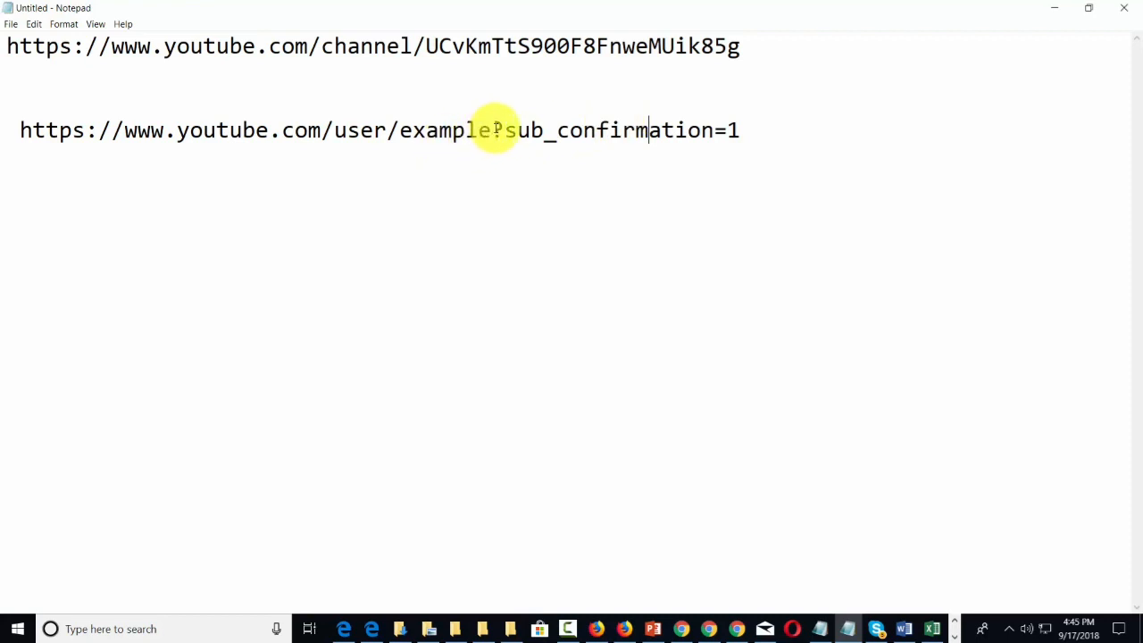
# In Notepad, append "/?sub_confirmation=1" to the channel URL, copying the parameter from the example user link
pyautogui.moveTo(492, 130); pyautogui.dragTo(741, 130)
pyautogui.rightClick(641, 145)
pyautogui.click(670, 182)
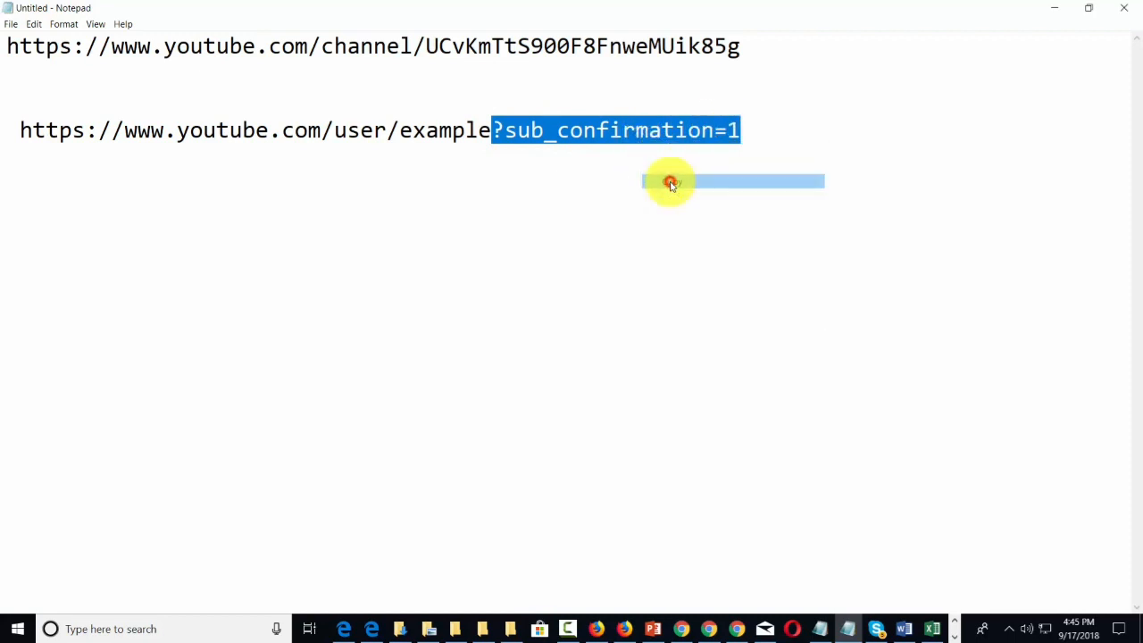
pyautogui.click(738, 46)
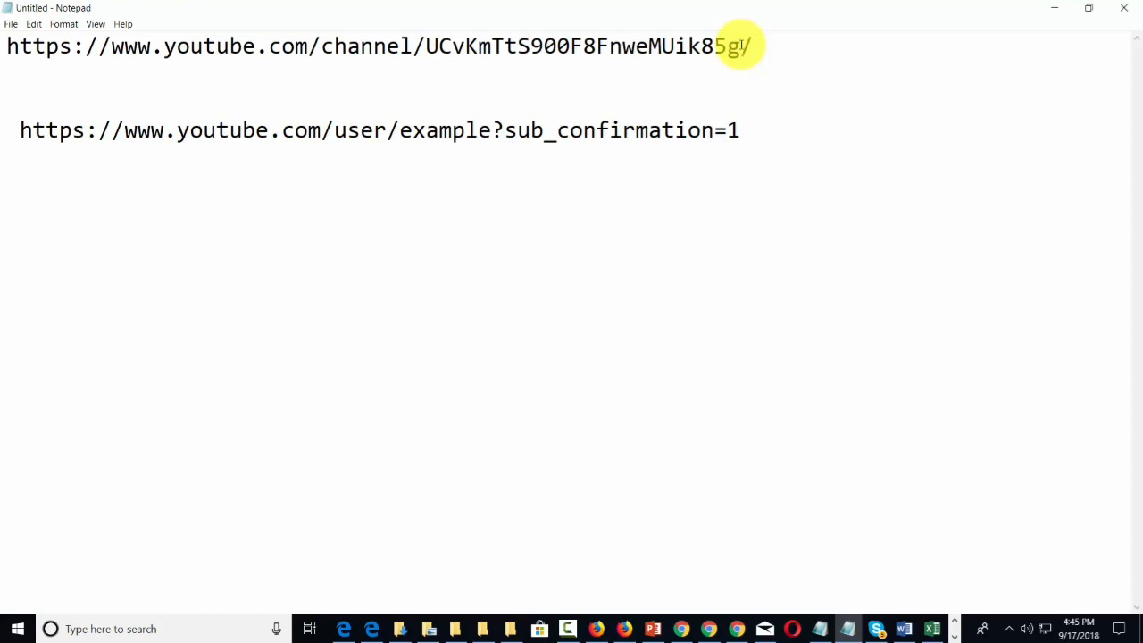
pyautogui.hotkey('ctrl', 'v')
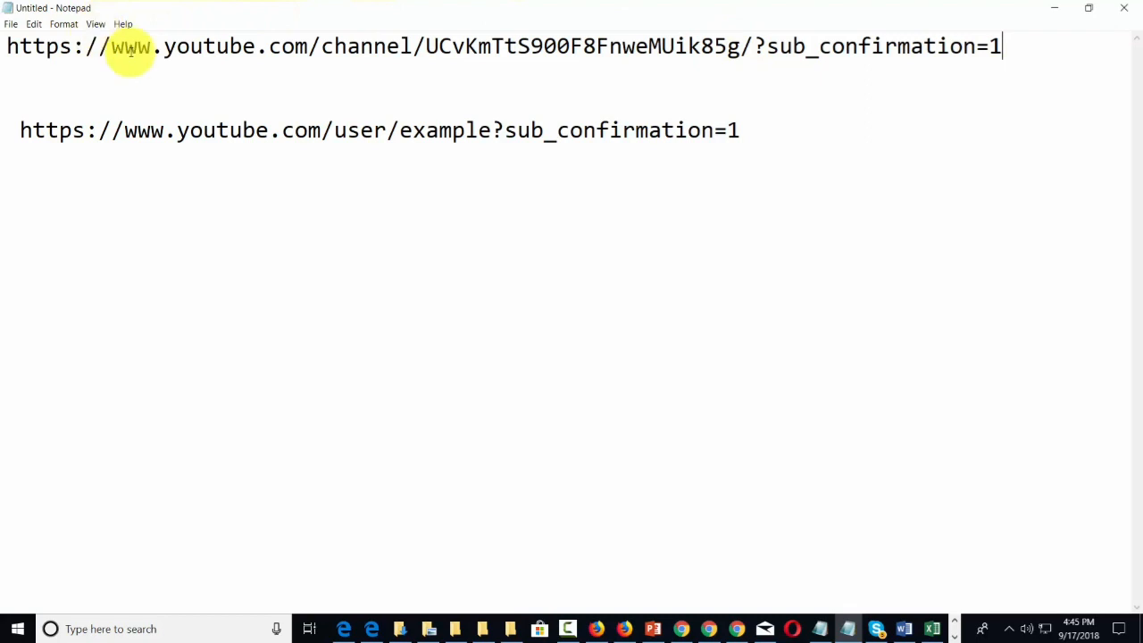
# Copy the complete subscription link and open it in the Microsoft Edge InPrivate window
pyautogui.moveTo(1007, 47); pyautogui.dragTo(9, 44)
pyautogui.rightClick(9, 44)
pyautogui.click(34, 85)
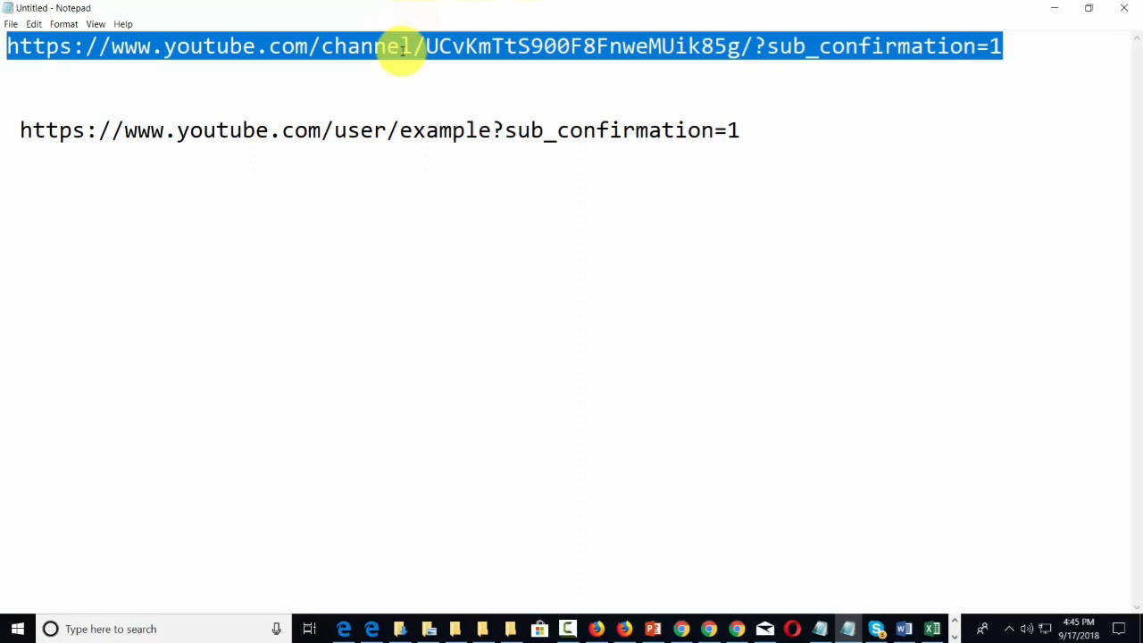
pyautogui.click(371, 629)
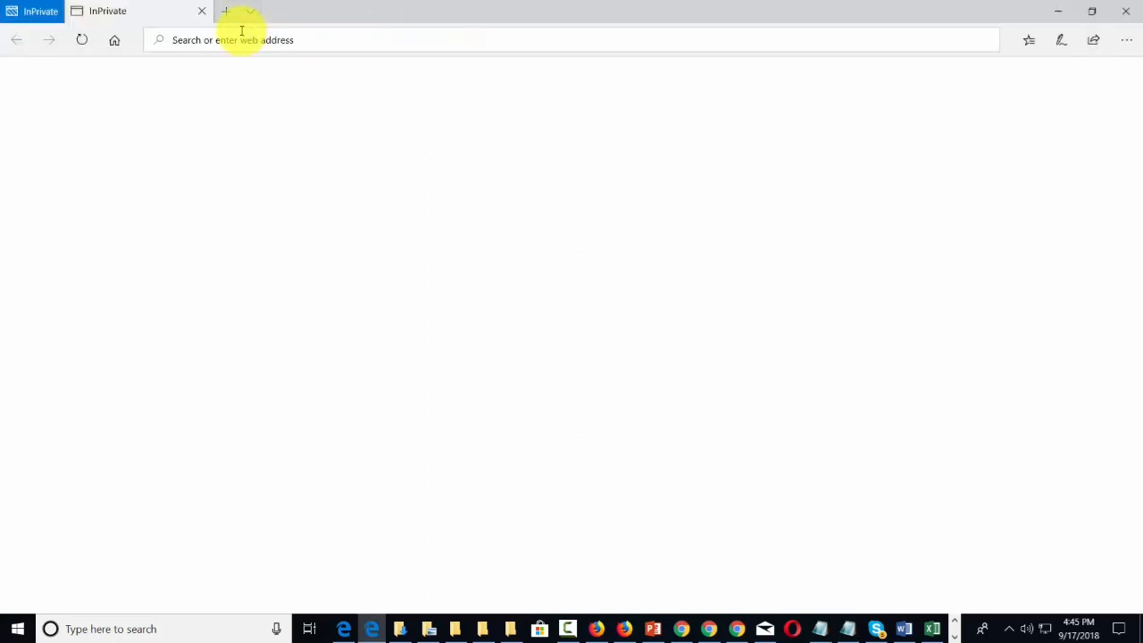
pyautogui.click(189, 42)
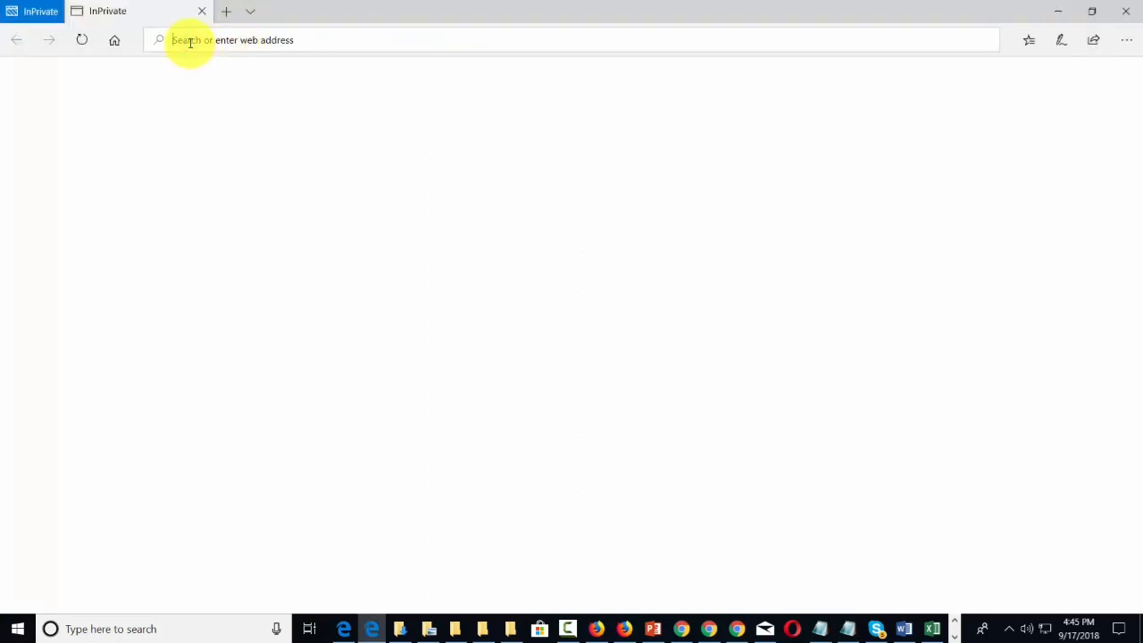
pyautogui.rightClick(189, 42)
pyautogui.click(189, 84)
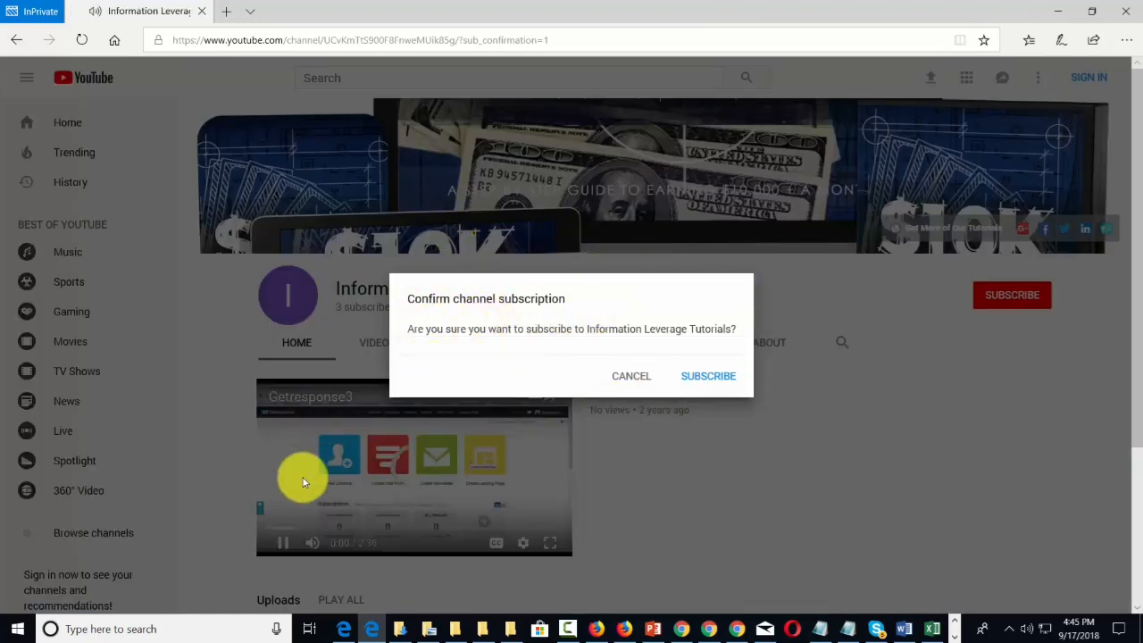
# Dismiss the subscription prompt, pause the Getresponse3 video, and switch away from the InPrivate window
pyautogui.click(287, 540)
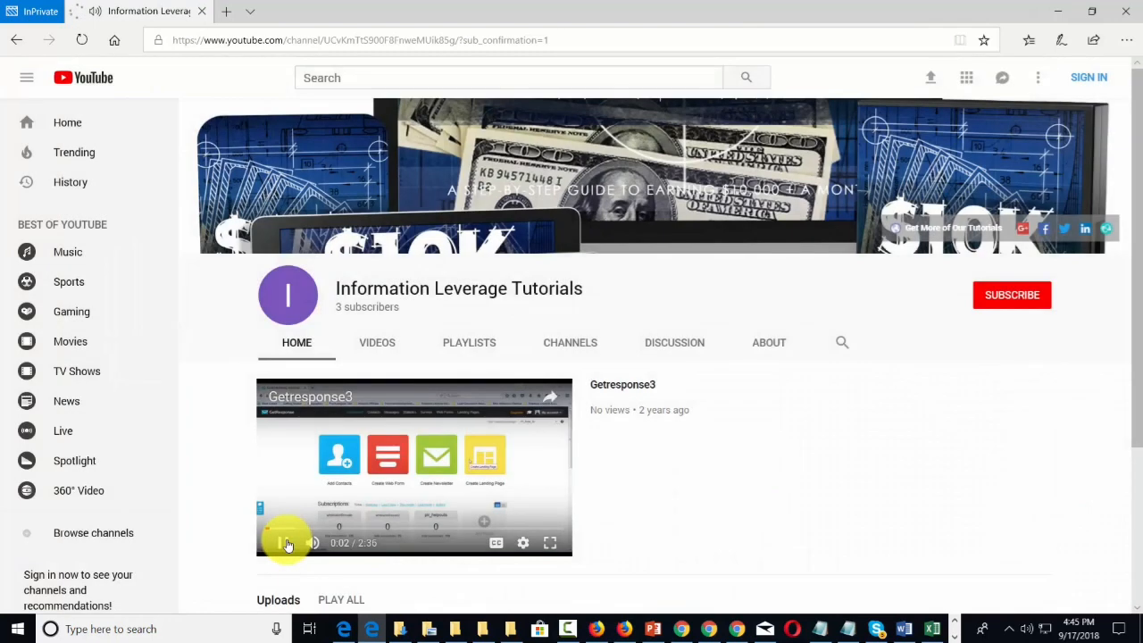
pyautogui.click(284, 543)
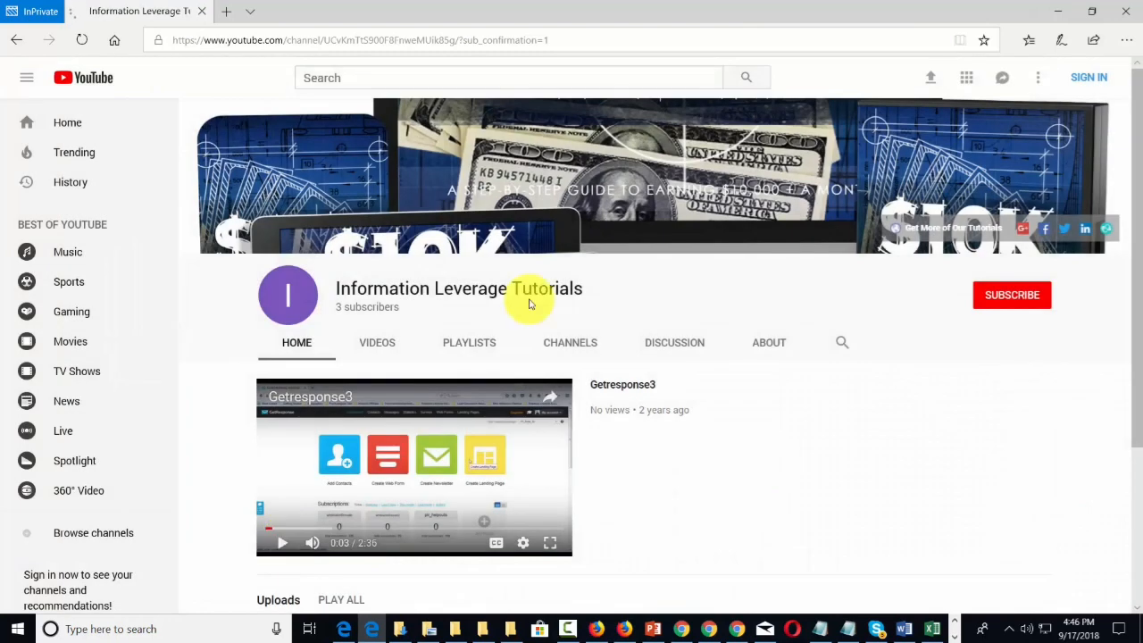
pyautogui.hotkey('alt', 'Tab')
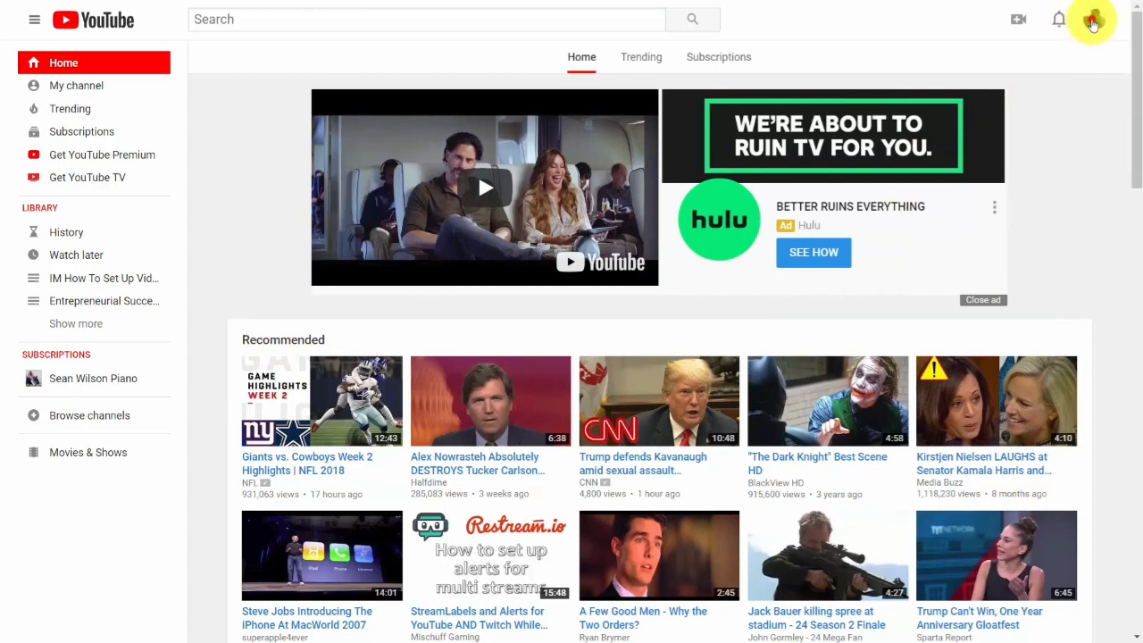
# Open Creator Studio and show the Enhancements settings of the Test Now video
pyautogui.click(1092, 21)
pyautogui.click(991, 130)
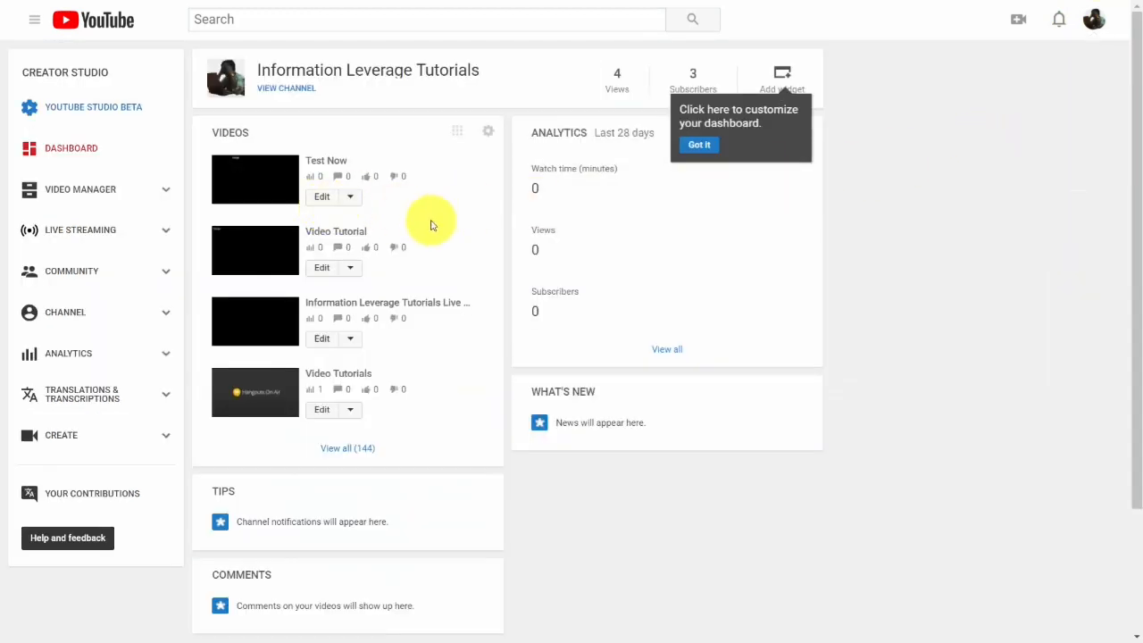
pyautogui.click(325, 200)
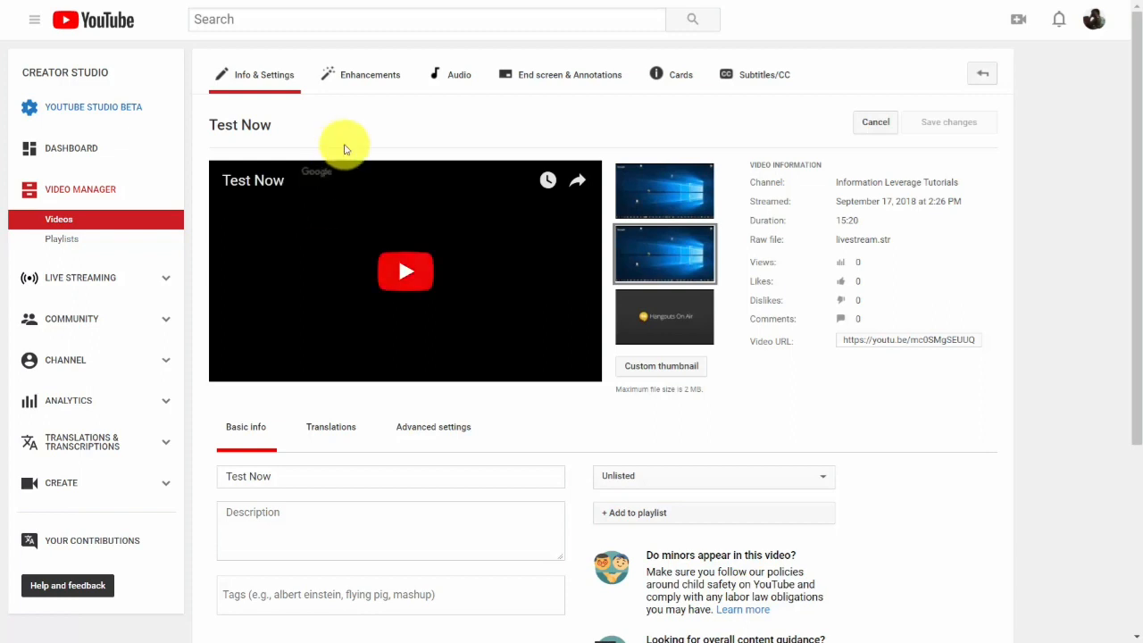
pyautogui.click(370, 85)
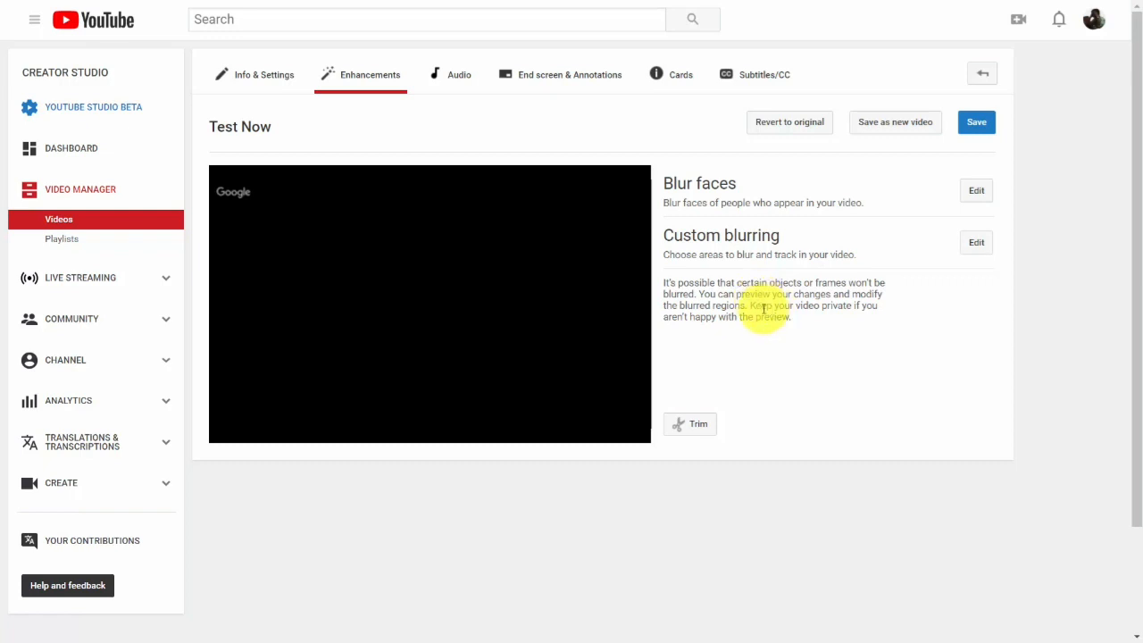
# Try face blurring by closing the timer popup, selecting all detected faces and clearing the selection again
pyautogui.click(975, 193)
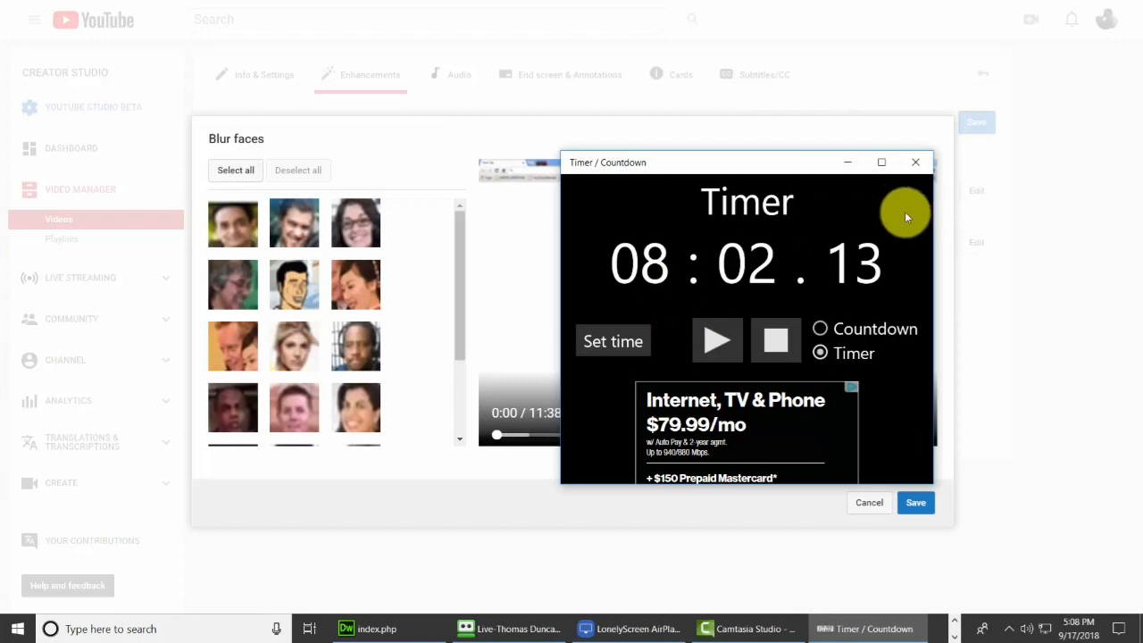
pyautogui.click(913, 164)
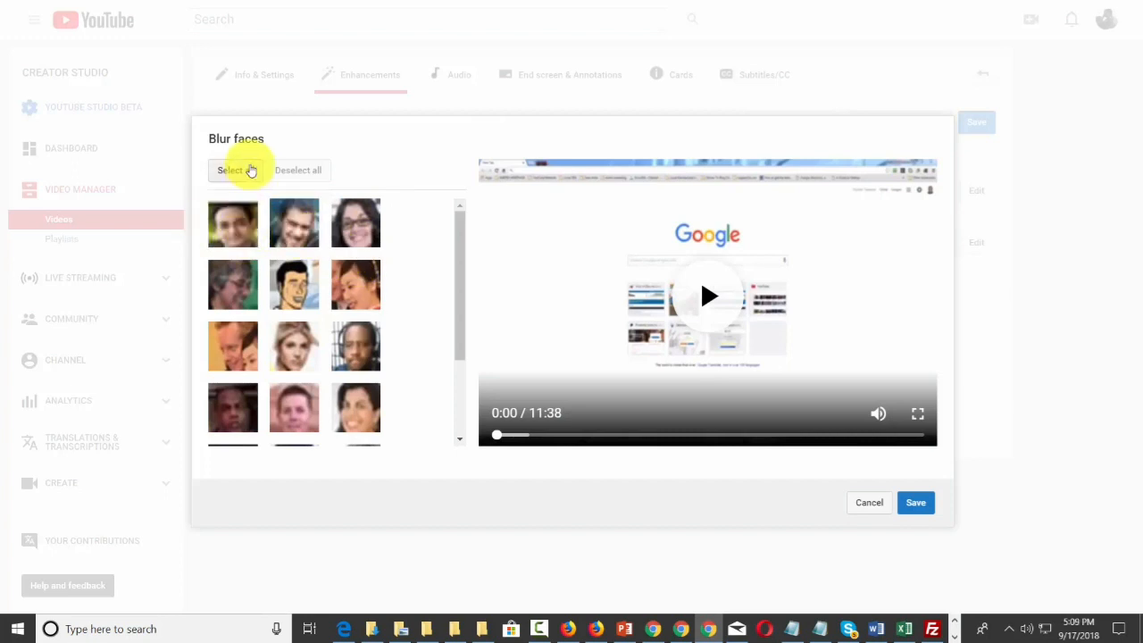
pyautogui.click(250, 171)
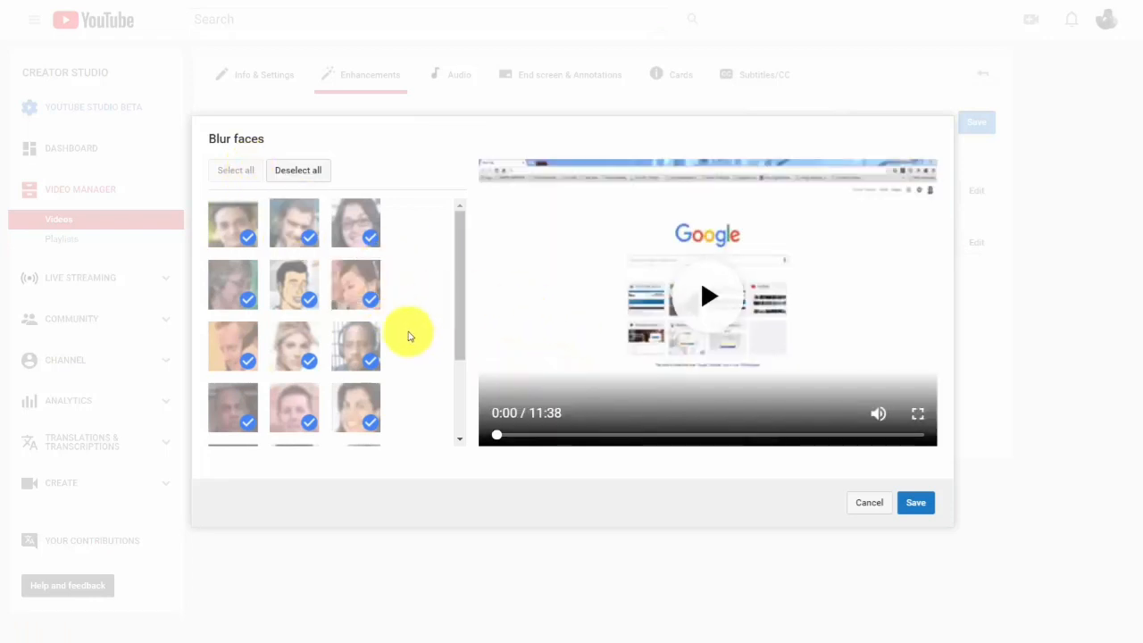
pyautogui.click(297, 171)
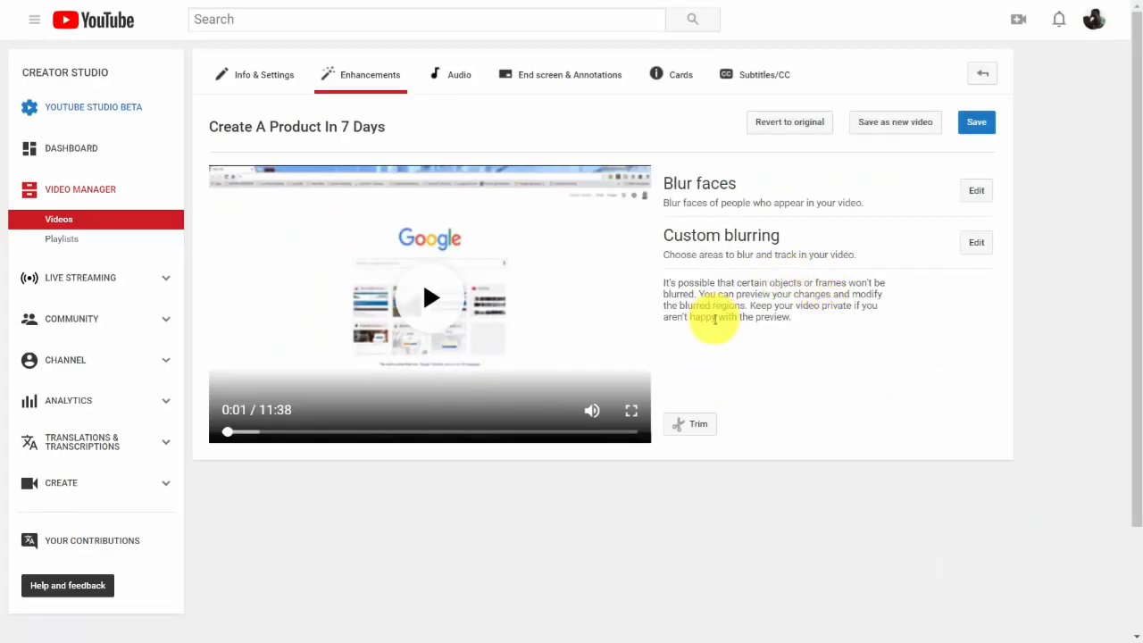
# Apply a rectangular custom blur over the upper-left part of the Udemy page around the four-minute mark of Create A Product In 7 Days
pyautogui.click(973, 242)
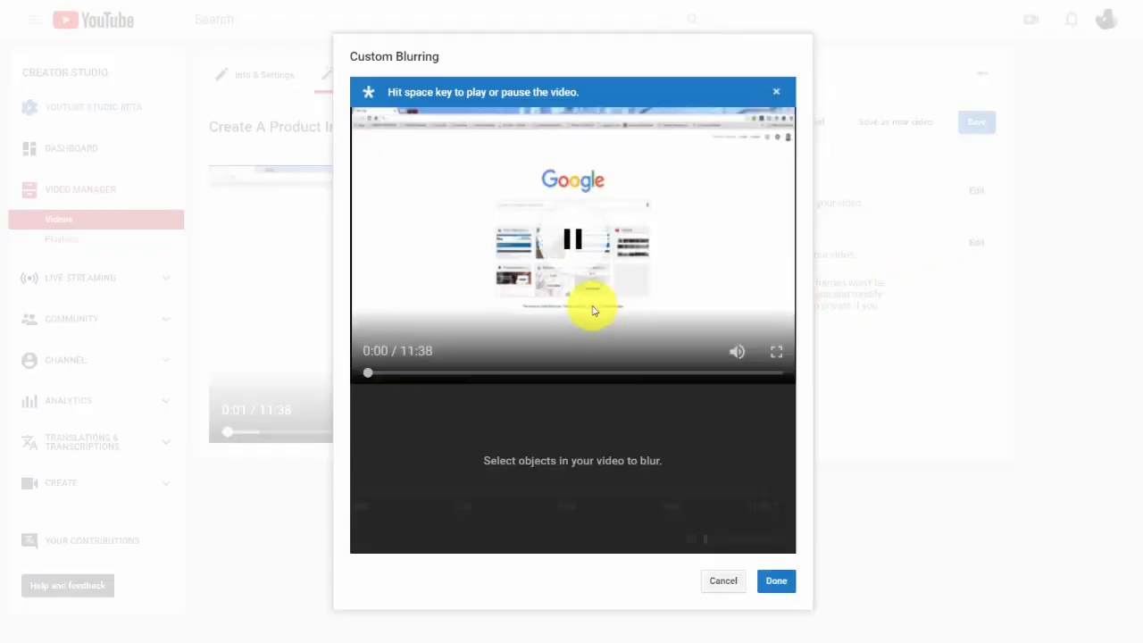
pyautogui.click(371, 375)
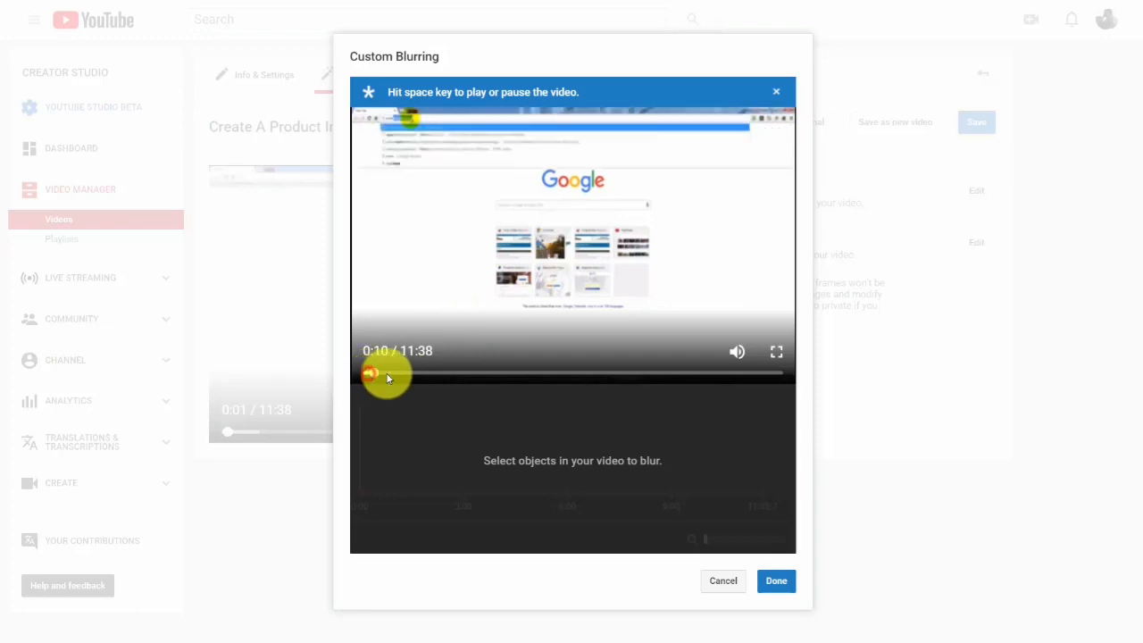
pyautogui.moveTo(386, 373); pyautogui.dragTo(500, 377)
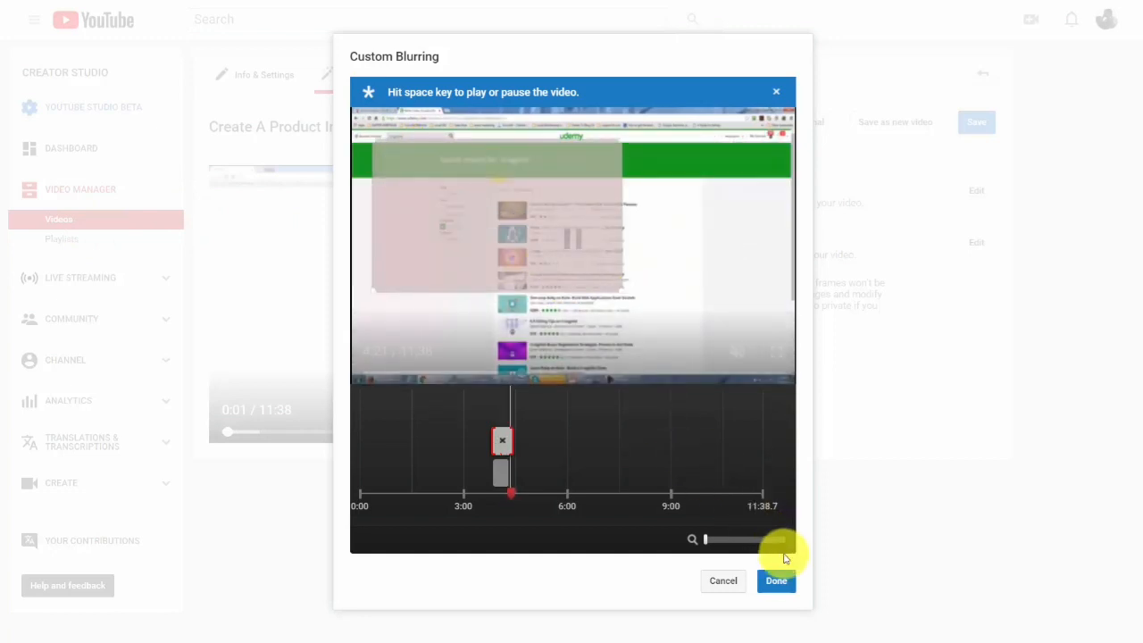
pyautogui.click(776, 580)
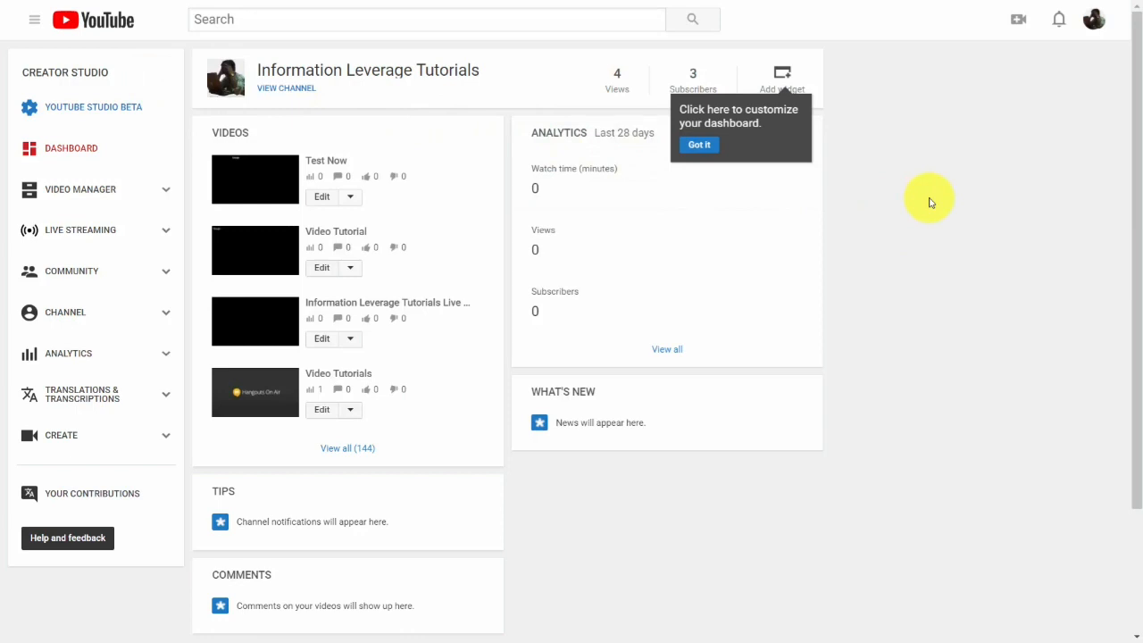
# Give the Video Tutorial video the orange Buy & Sell Using Bitcoin image as its custom thumbnail and save the changes
pyautogui.click(322, 269)
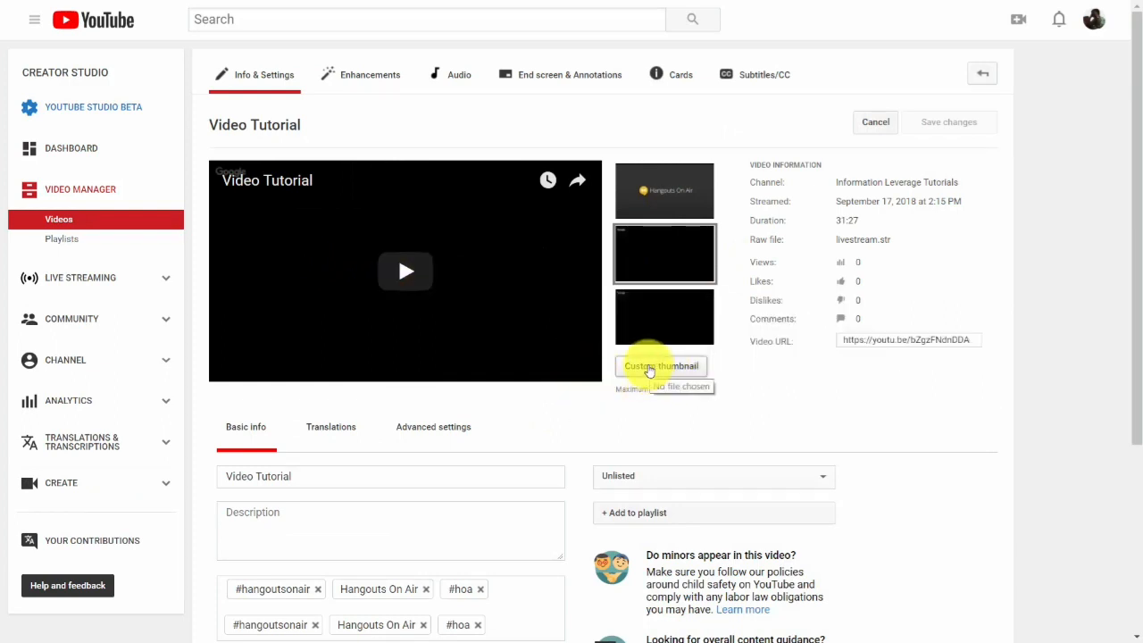
pyautogui.click(649, 371)
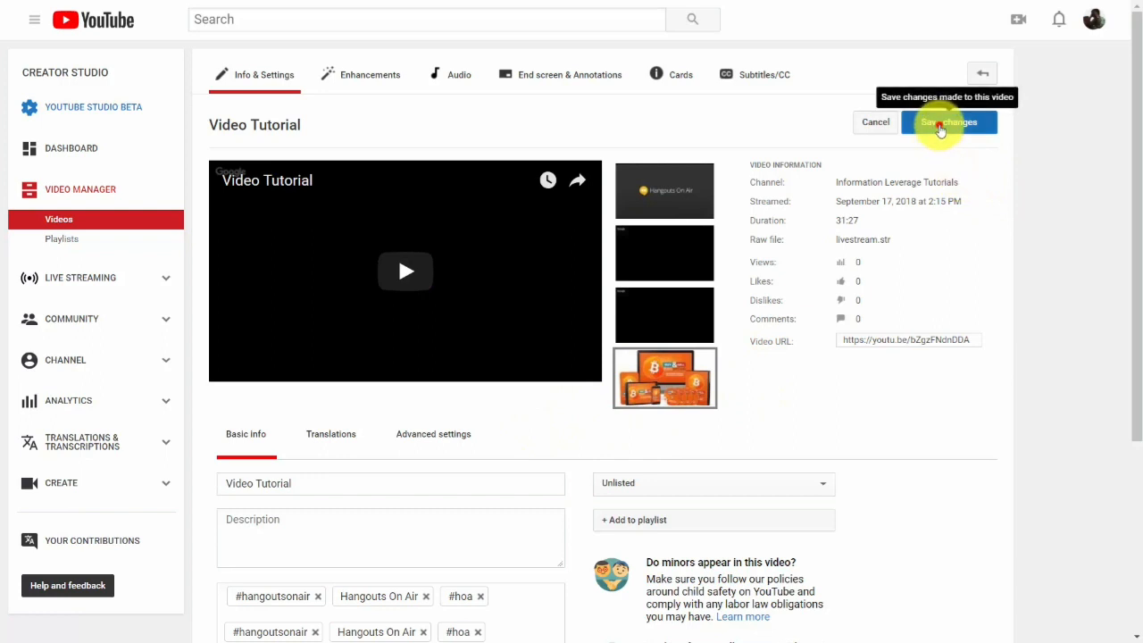
pyautogui.click(944, 125)
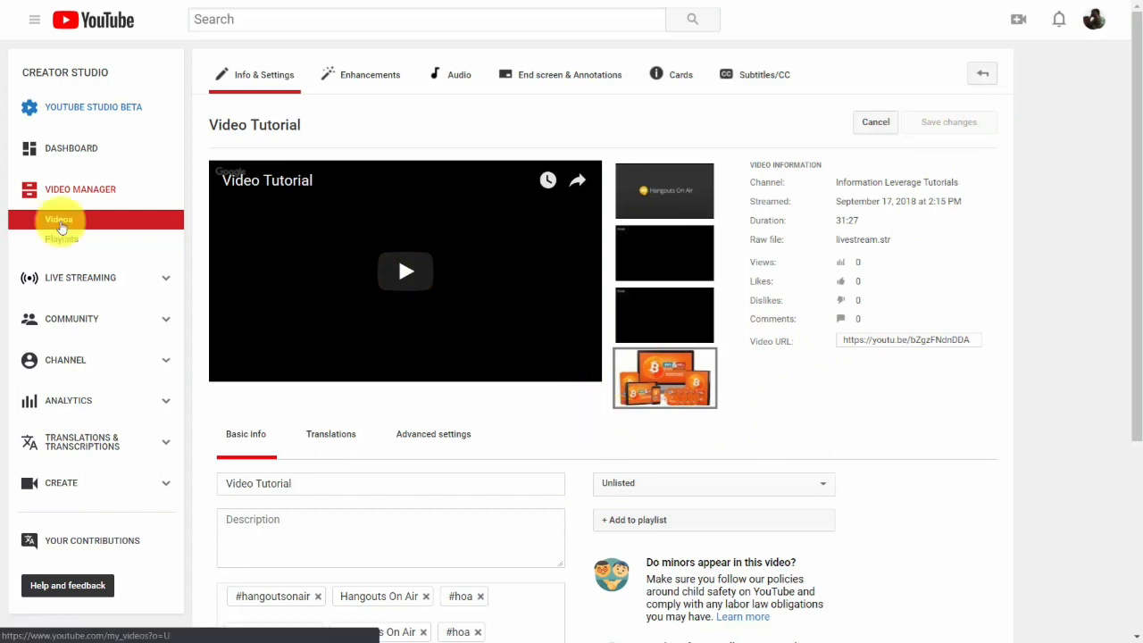
# Return to Creator Studio and open the end screen editor for the Video Tutorial video
pyautogui.click(59, 223)
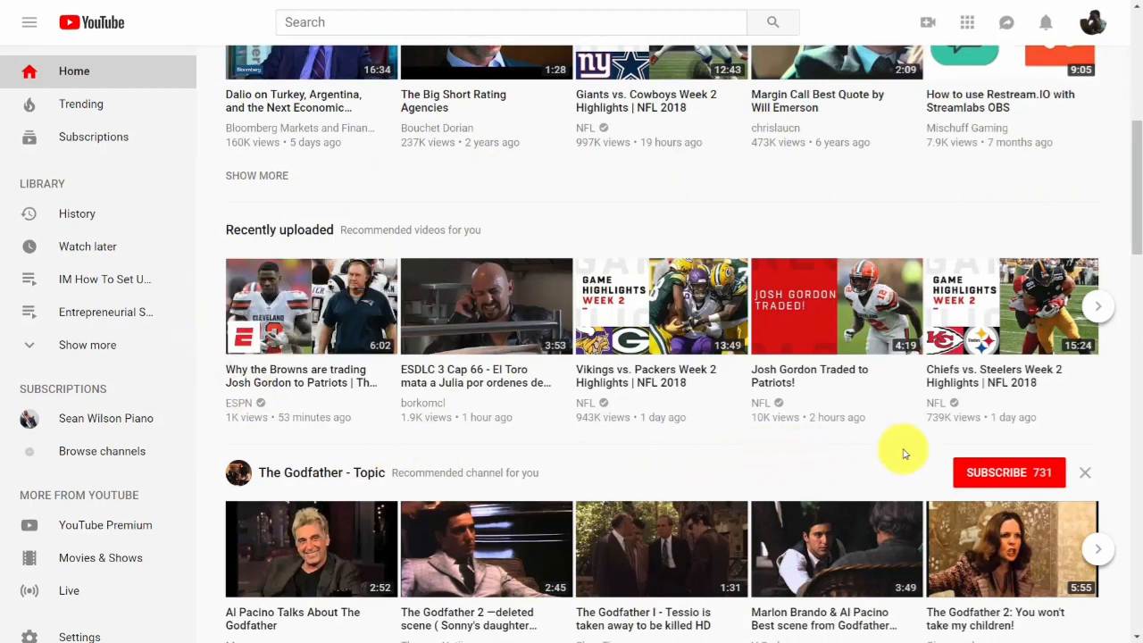
pyautogui.scroll(8, 905, 454)
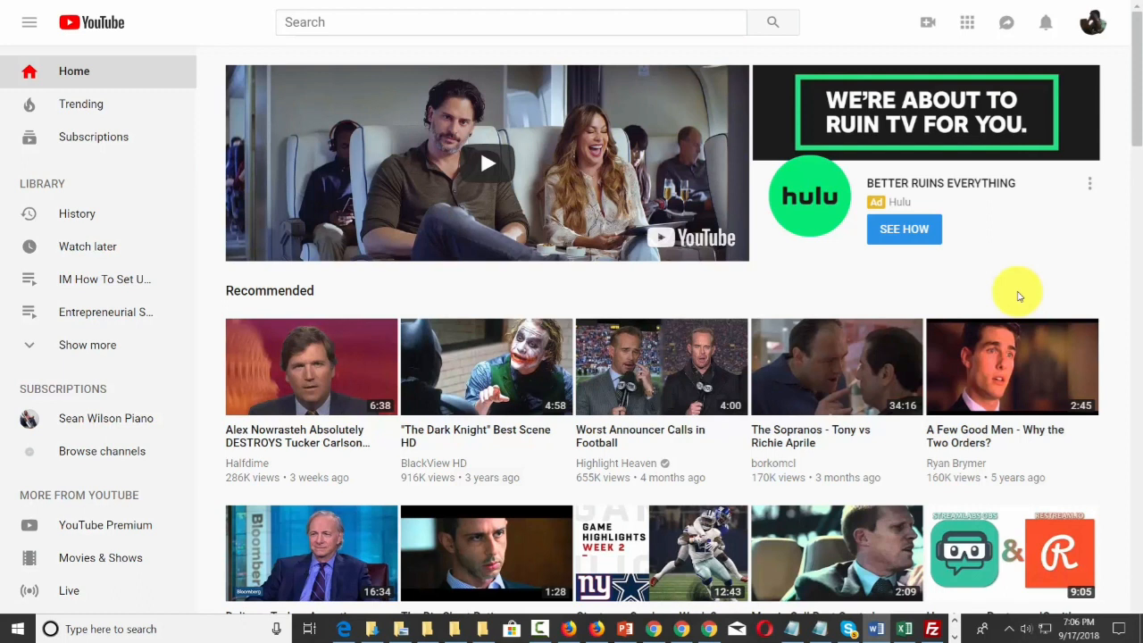
pyautogui.click(1094, 24)
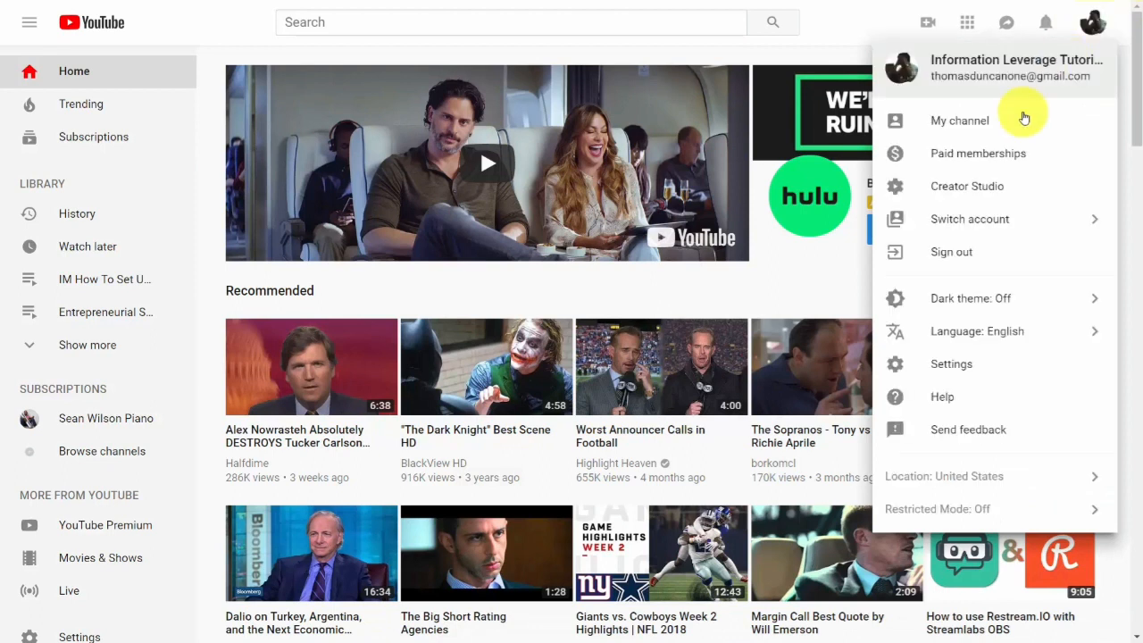
pyautogui.click(991, 184)
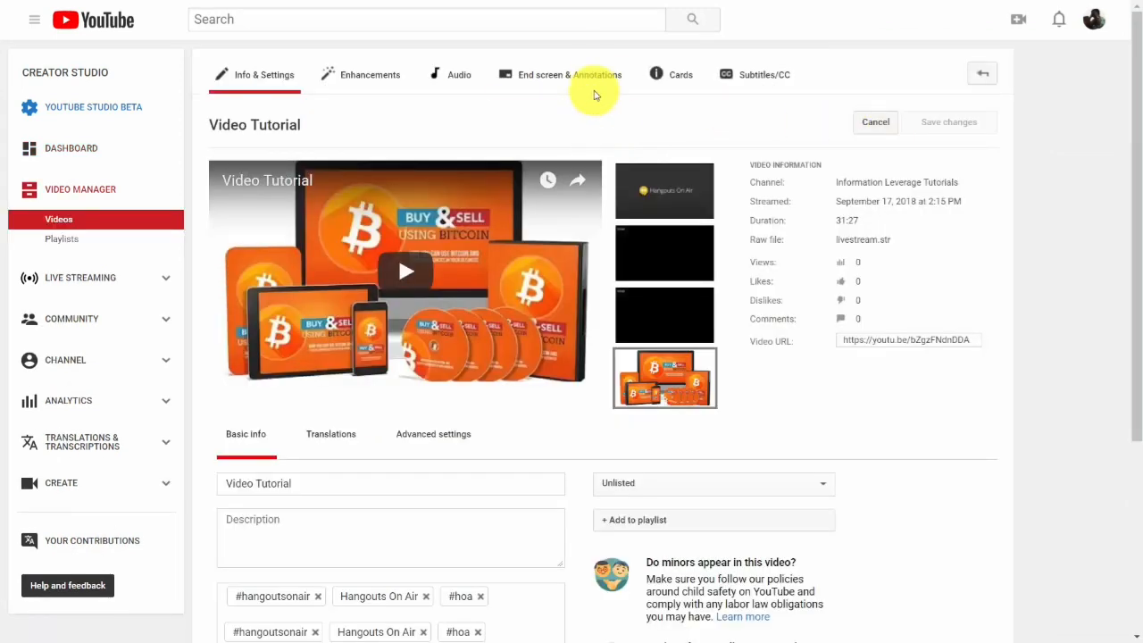
pyautogui.click(565, 80)
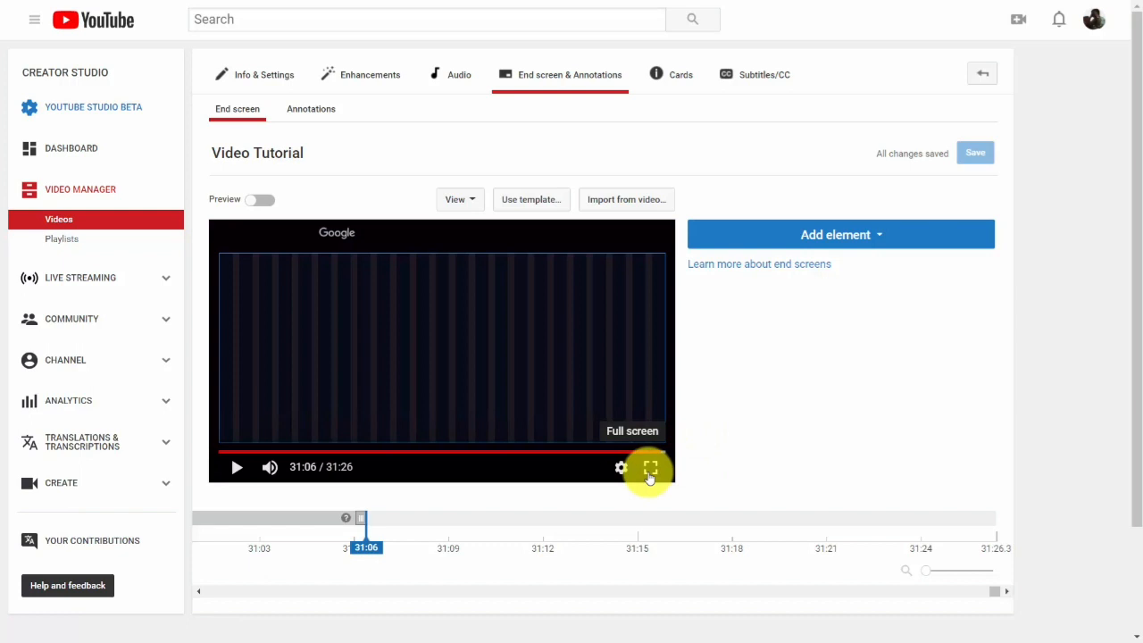
# Add the 3:54 Information Leverage Tutorials Live Stream upload as an end screen video element and place it in the frame's upper-right corner
pyautogui.click(839, 239)
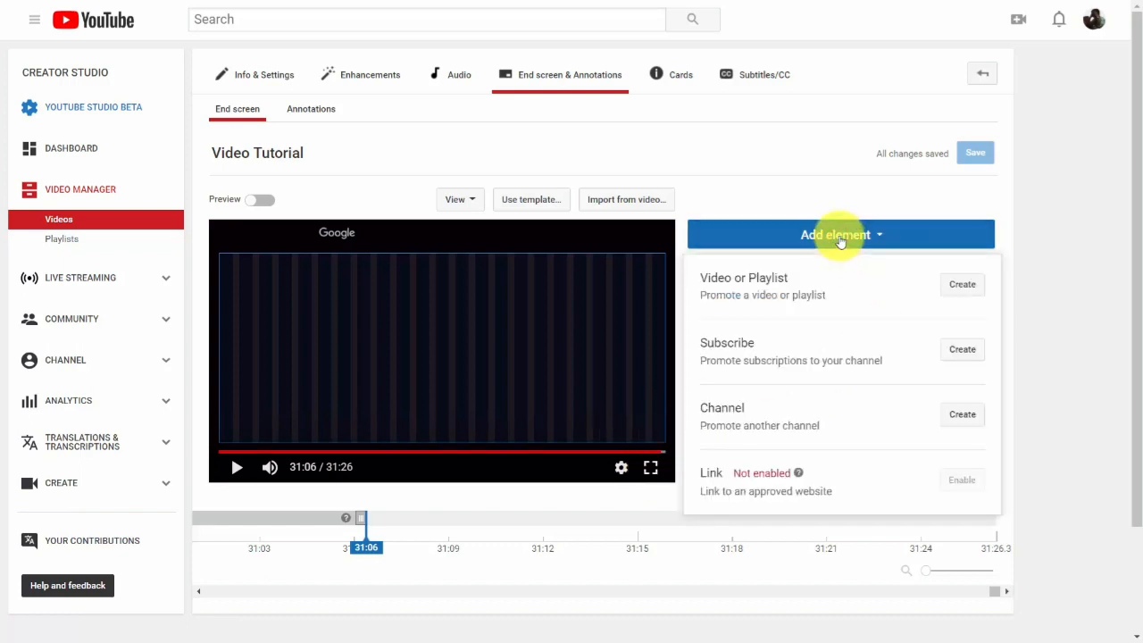
pyautogui.click(952, 293)
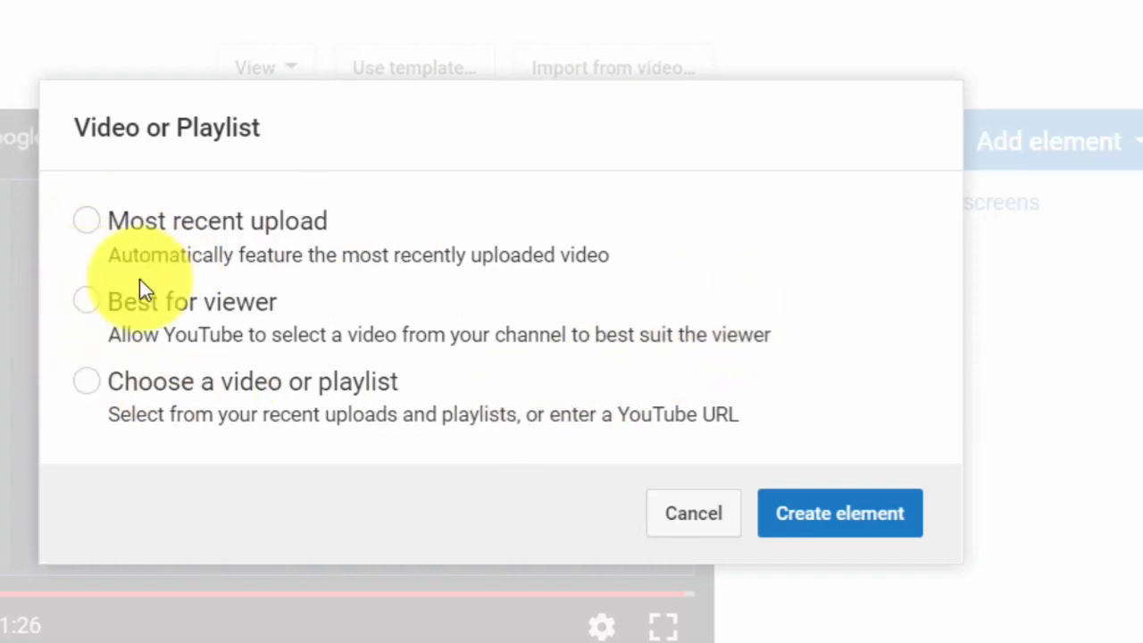
pyautogui.click(86, 388)
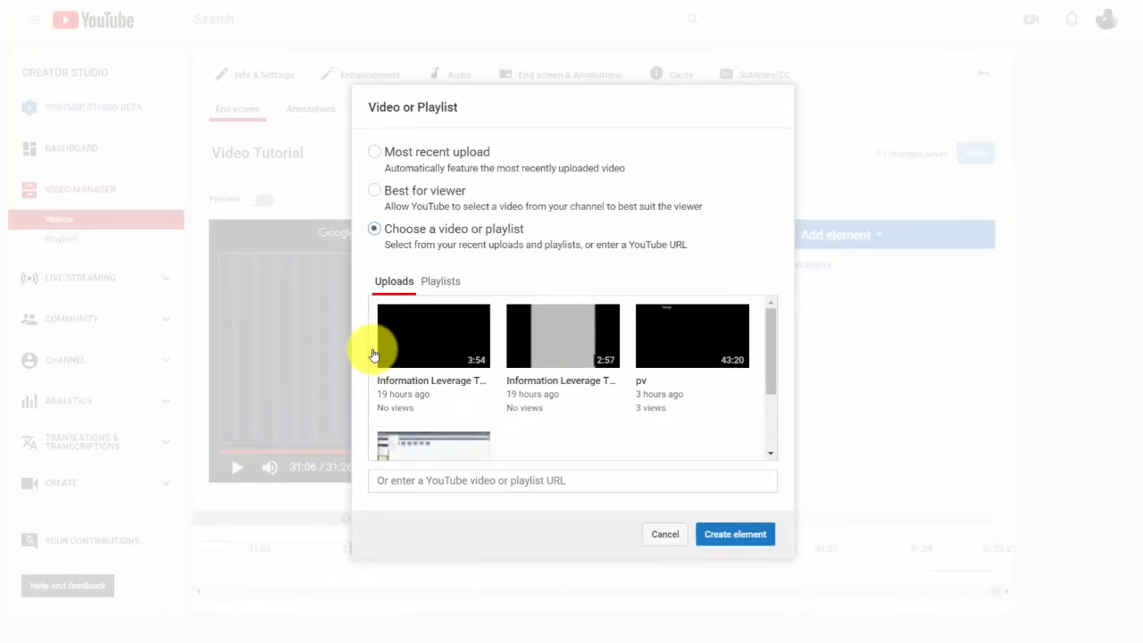
pyautogui.click(440, 355)
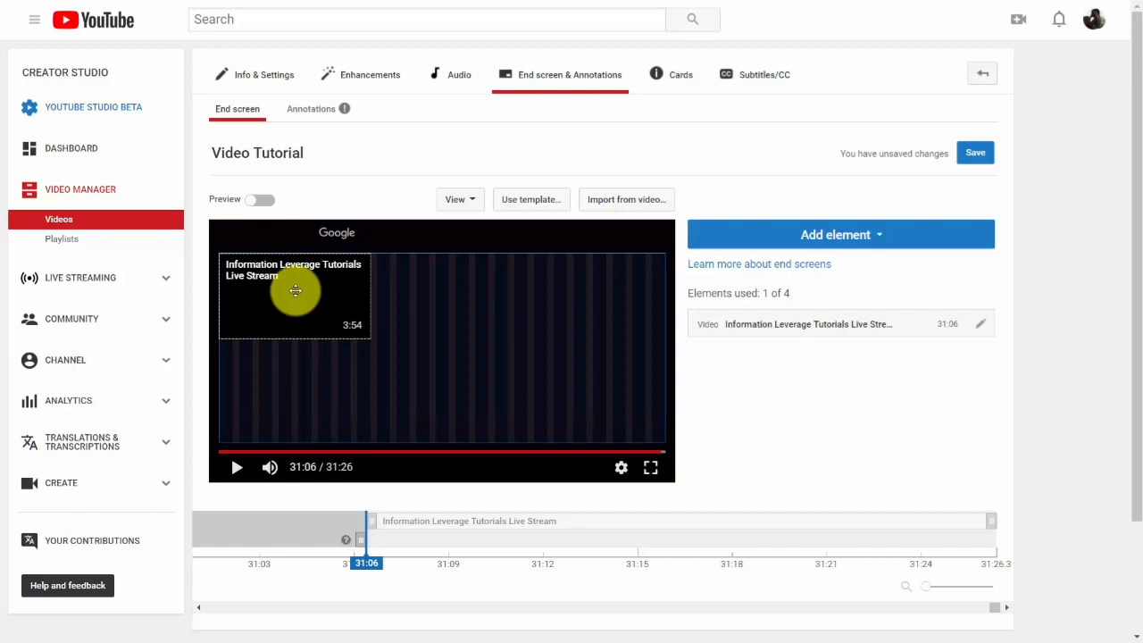
pyautogui.moveTo(263, 278); pyautogui.dragTo(293, 307)
pyautogui.moveTo(429, 321); pyautogui.dragTo(546, 279)
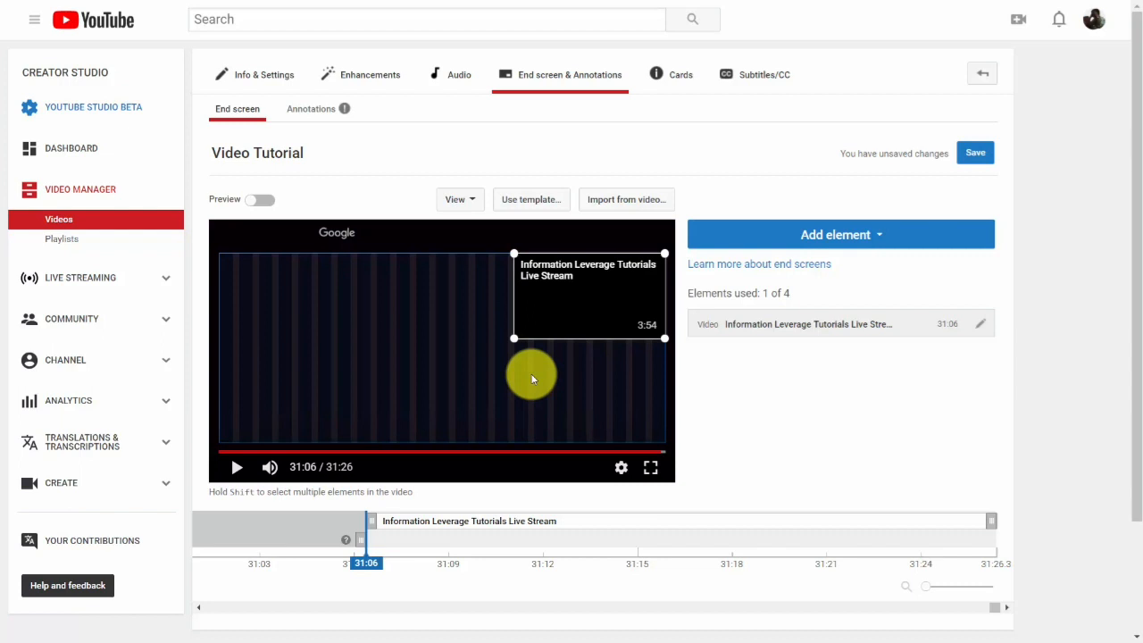
# Replace the current end screen with the 2 Videos template that has two large side-by-side videos
pyautogui.click(532, 202)
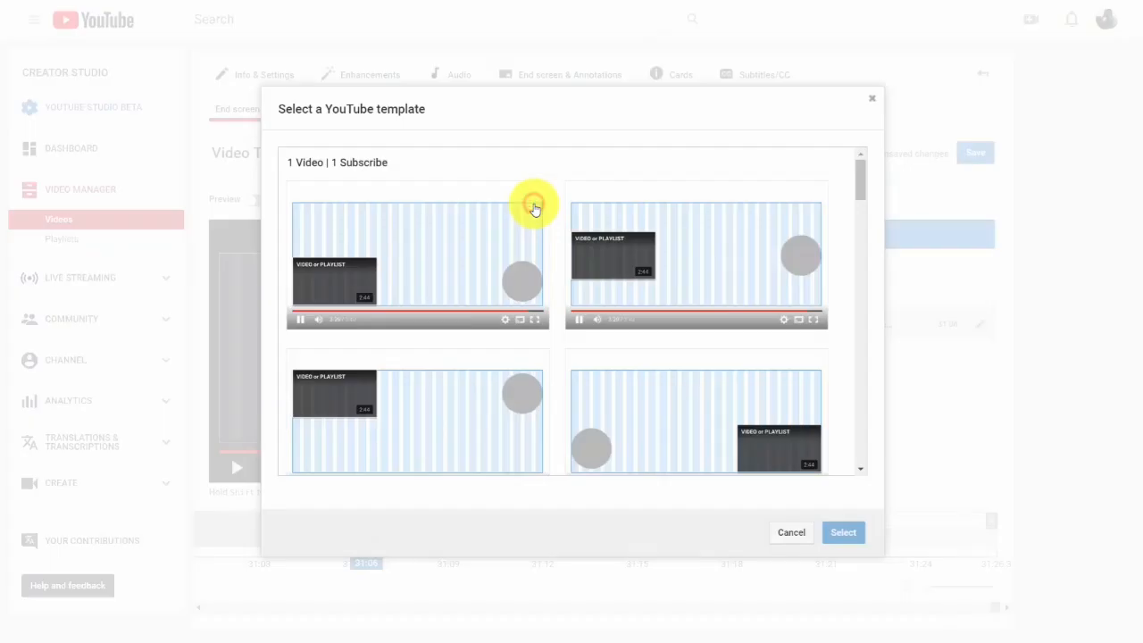
pyautogui.scroll(-10, 608, 274)
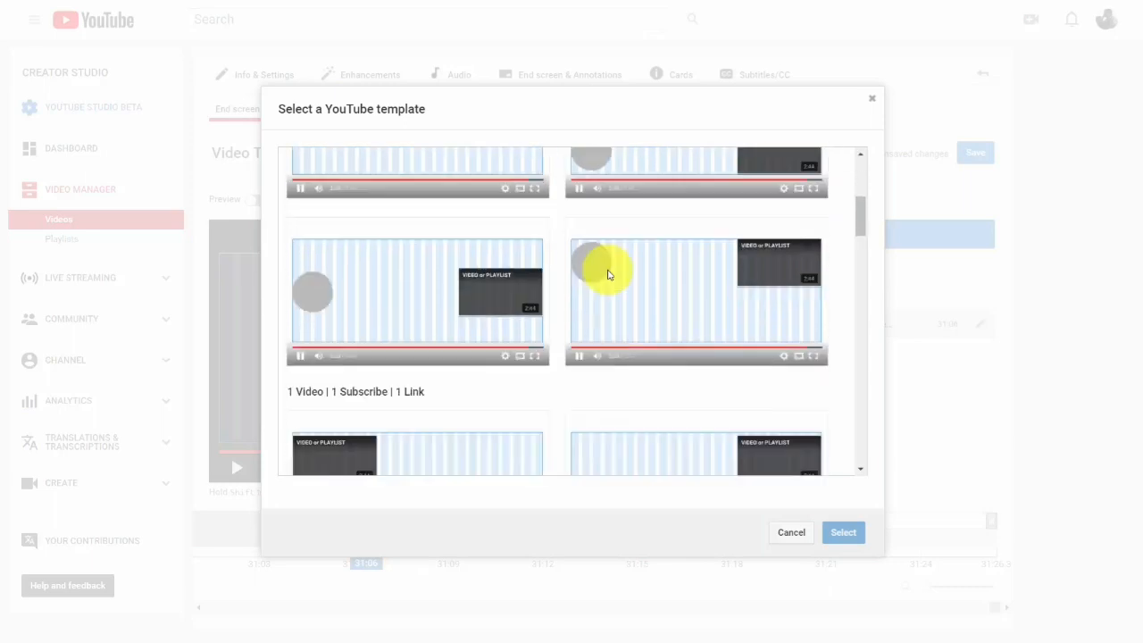
pyautogui.scroll(2, 608, 274)
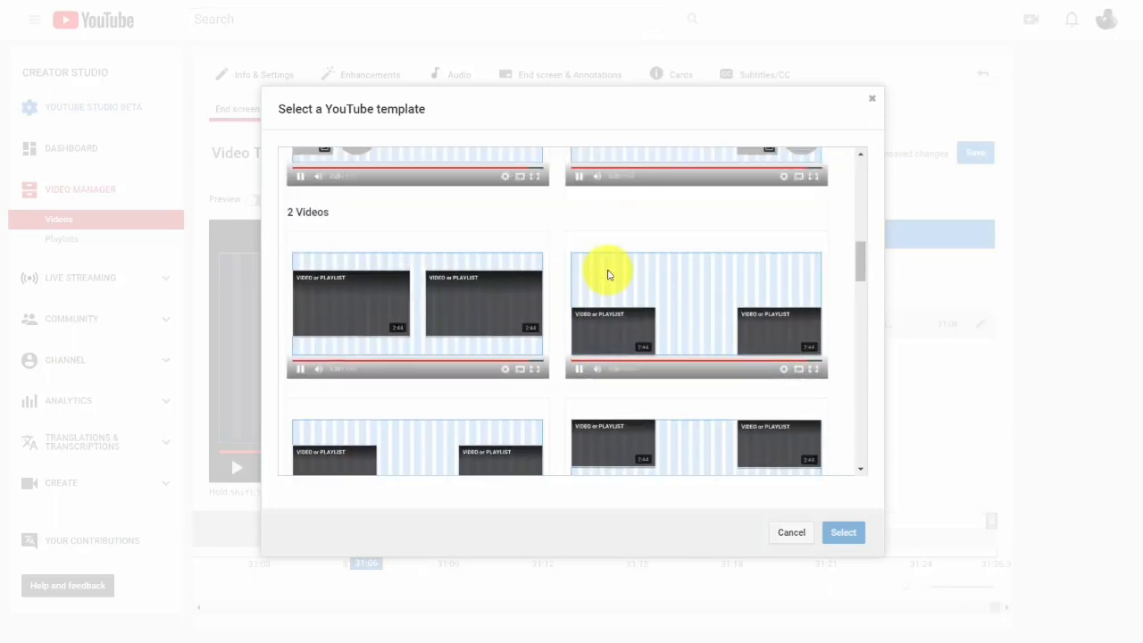
pyautogui.click(386, 308)
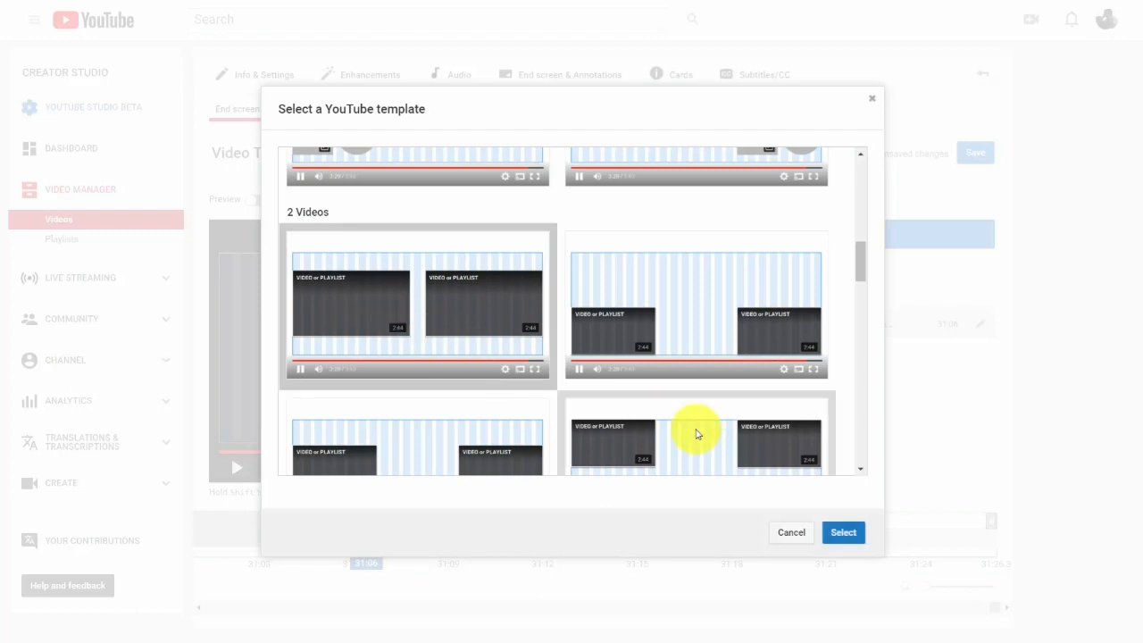
pyautogui.click(832, 534)
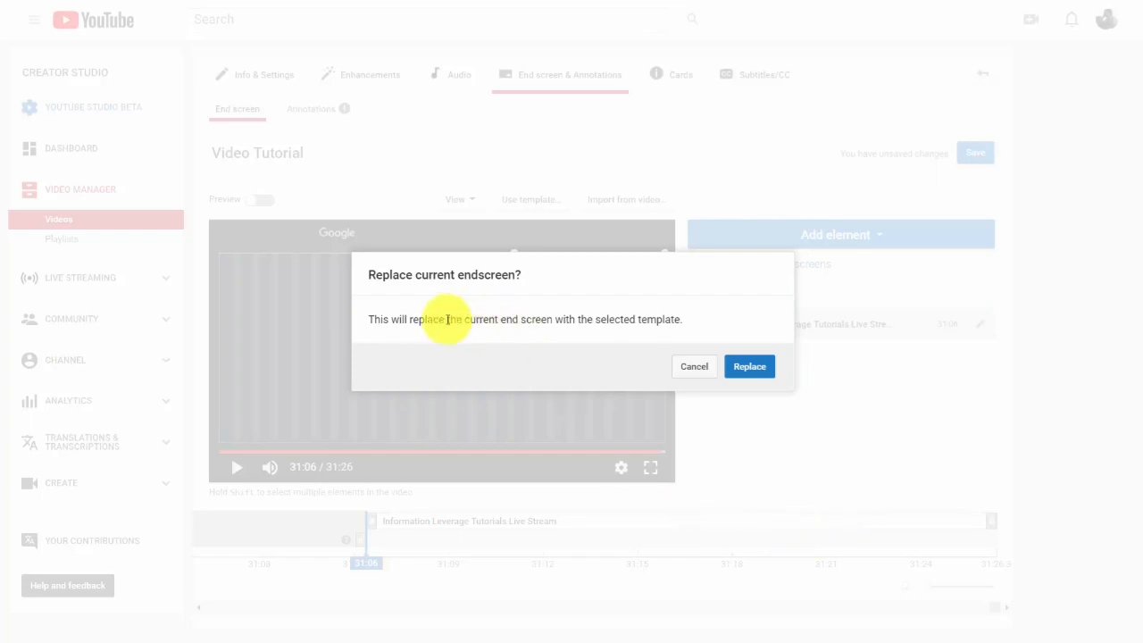
pyautogui.click(750, 368)
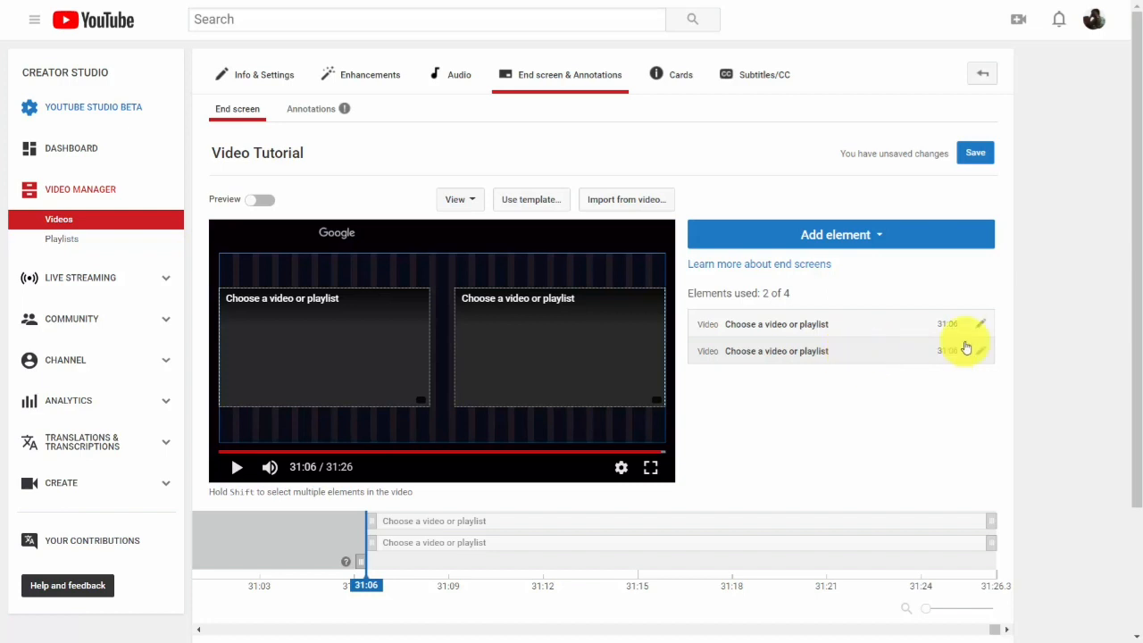
# Set the left end screen element to the 3:54 Information Leverage Tutorials Live Stream upload
pyautogui.click(980, 325)
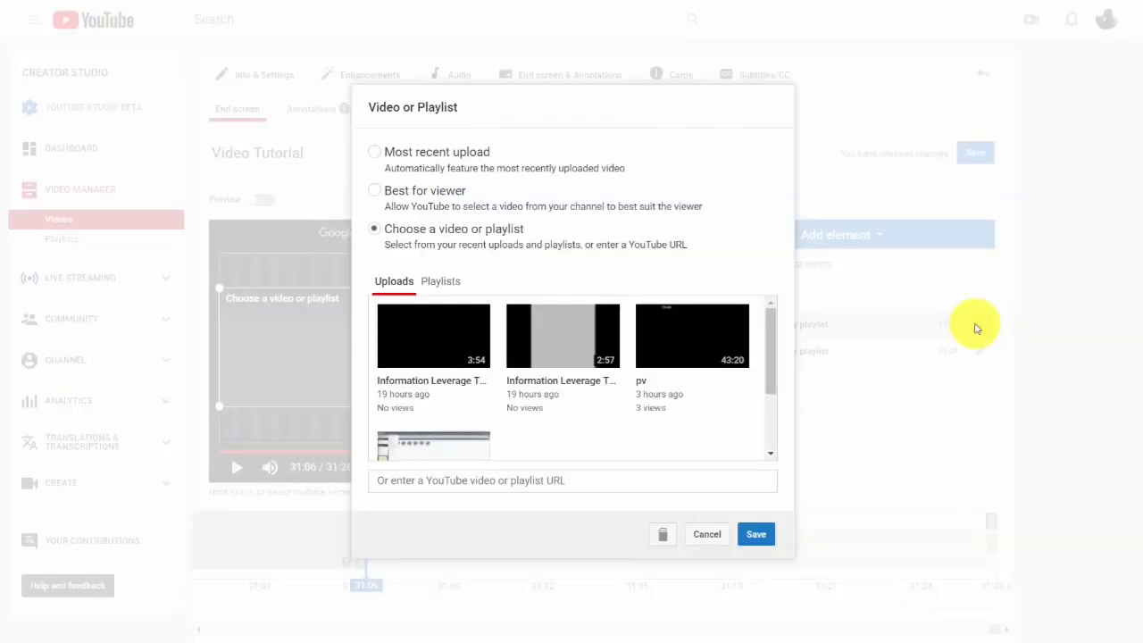
pyautogui.click(457, 342)
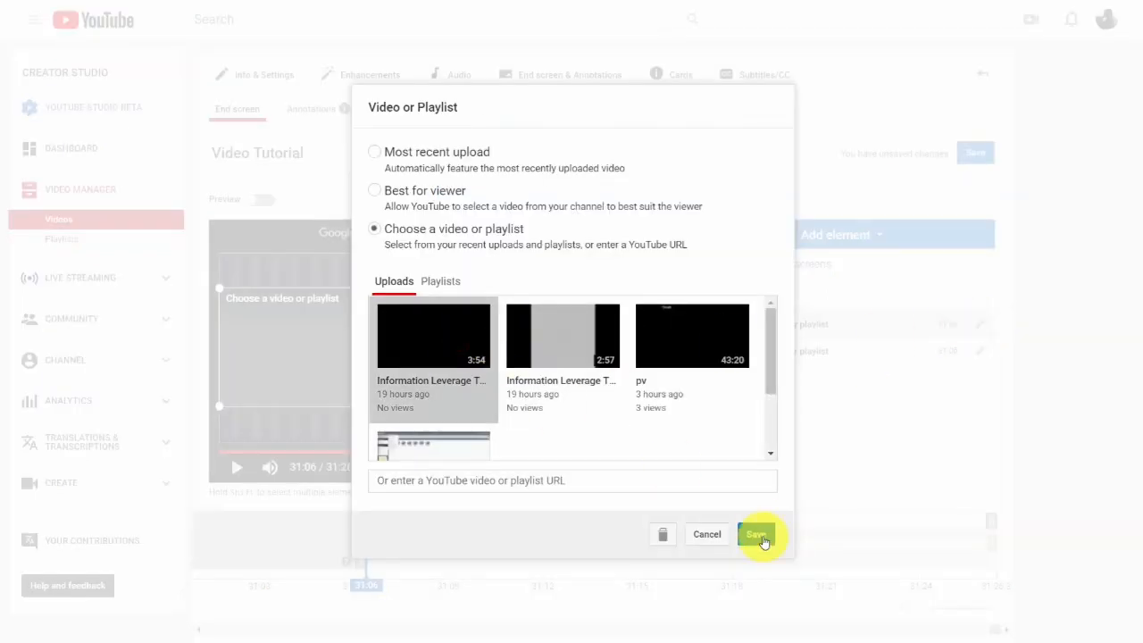
pyautogui.click(761, 538)
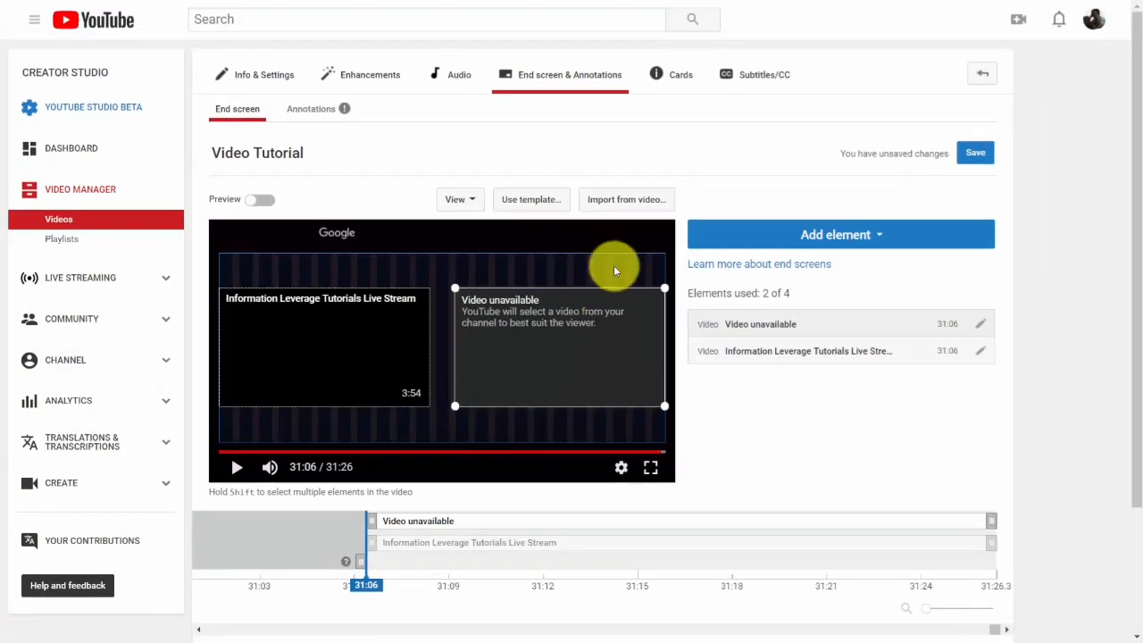
# Replace the current end screen with the 4 Videos template
pyautogui.click(536, 199)
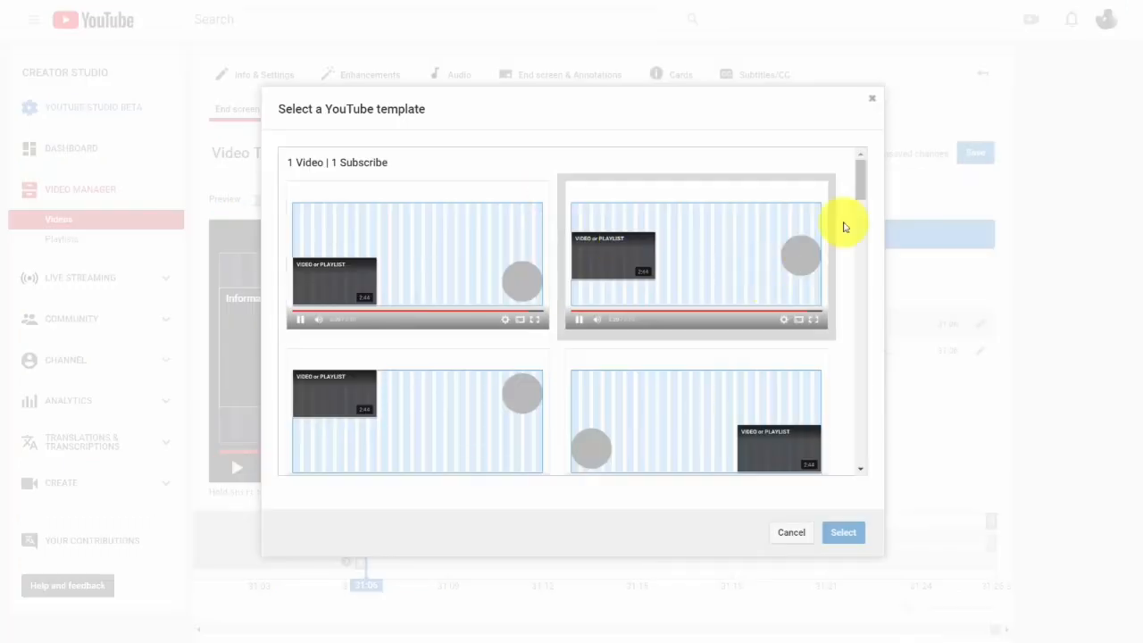
pyautogui.moveTo(865, 187); pyautogui.dragTo(839, 449)
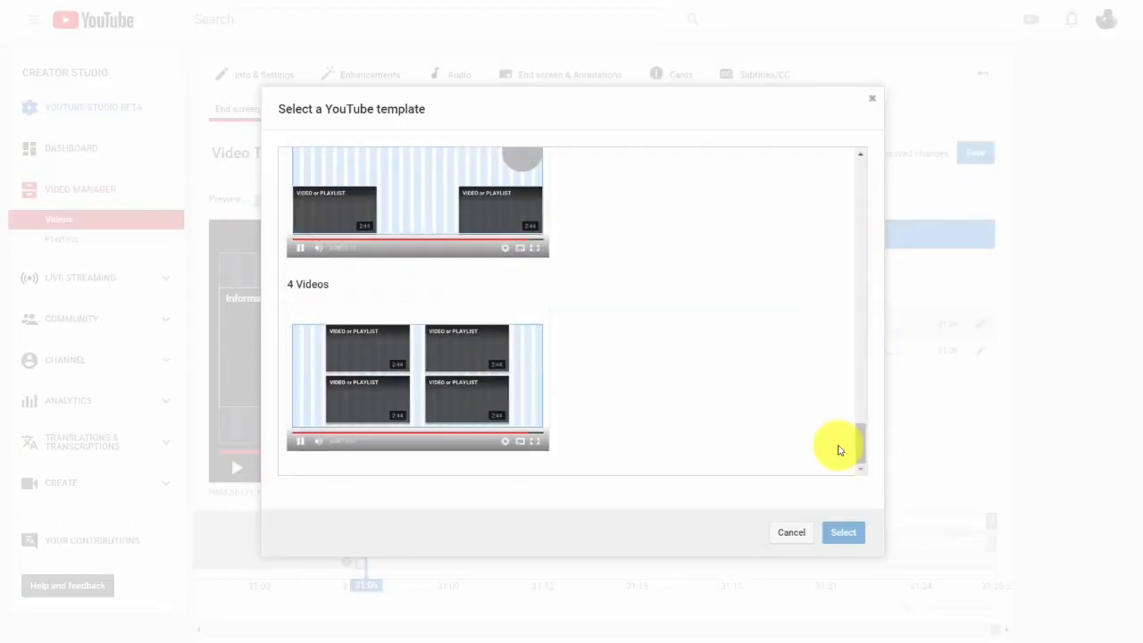
pyautogui.click(386, 368)
pyautogui.click(830, 537)
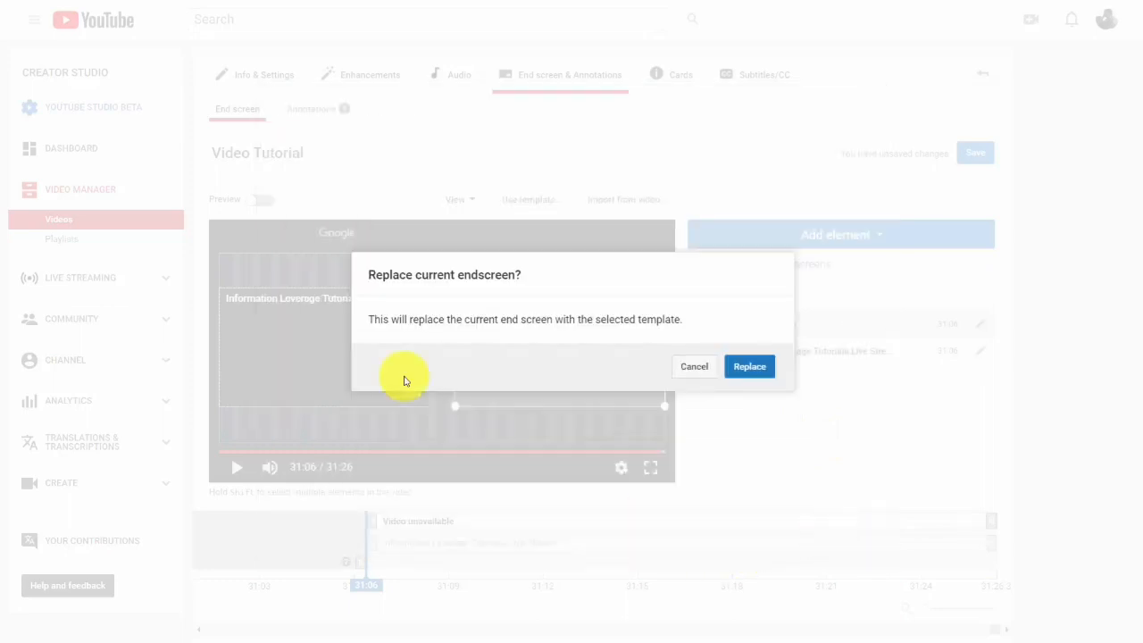
pyautogui.click(747, 366)
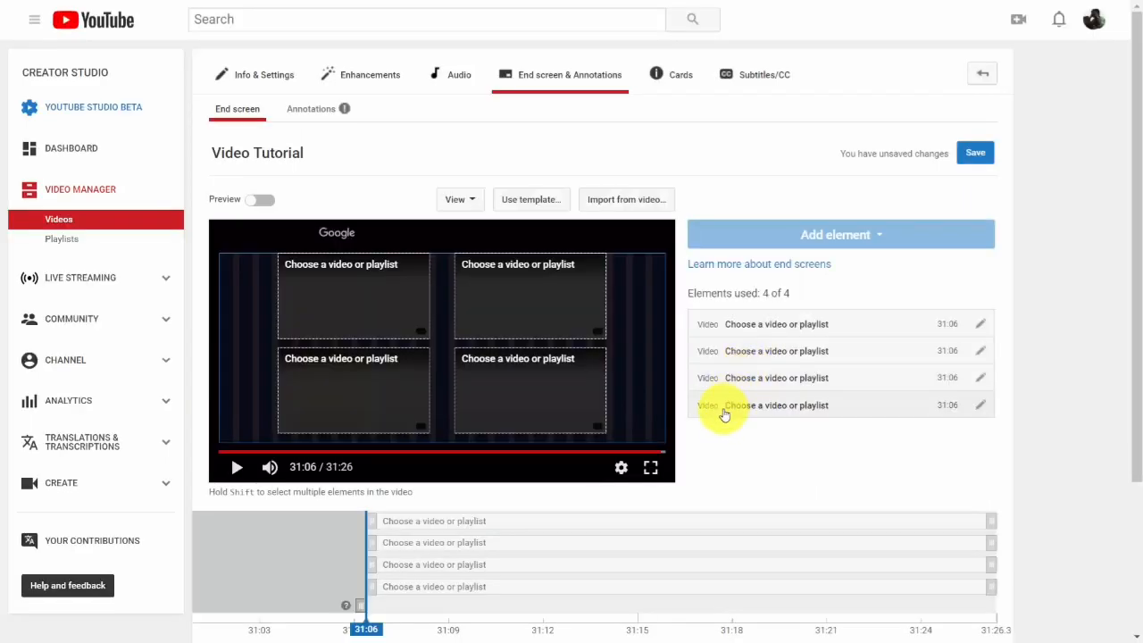
# Set the upper-left end screen element to the 3:54 Information Leverage Tutorials Live Stream upload
pyautogui.click(807, 329)
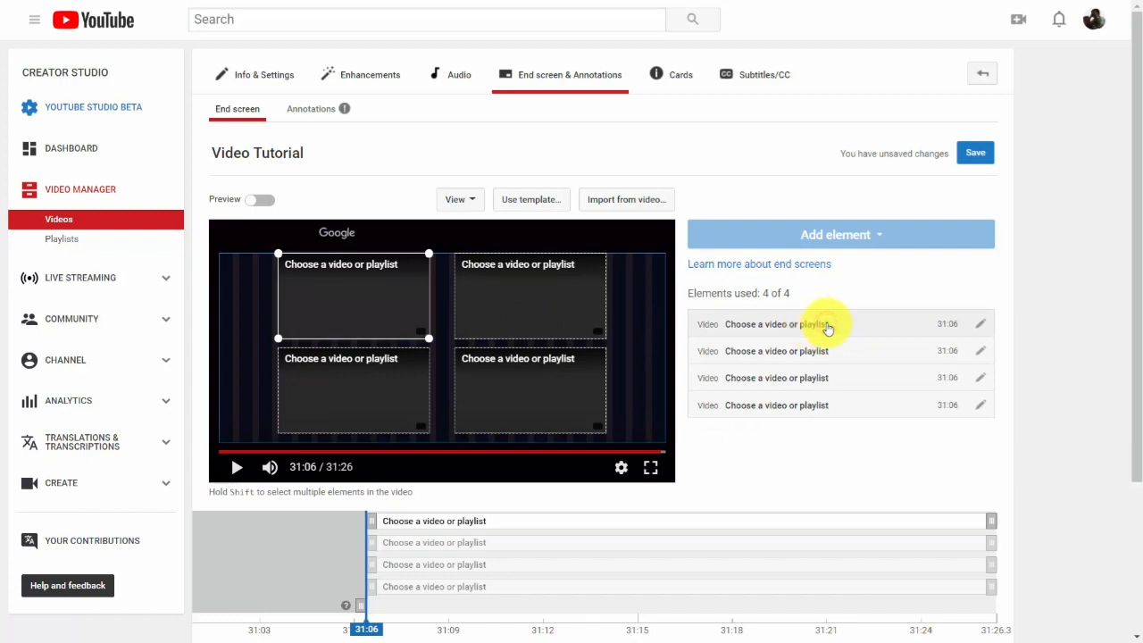
pyautogui.click(976, 325)
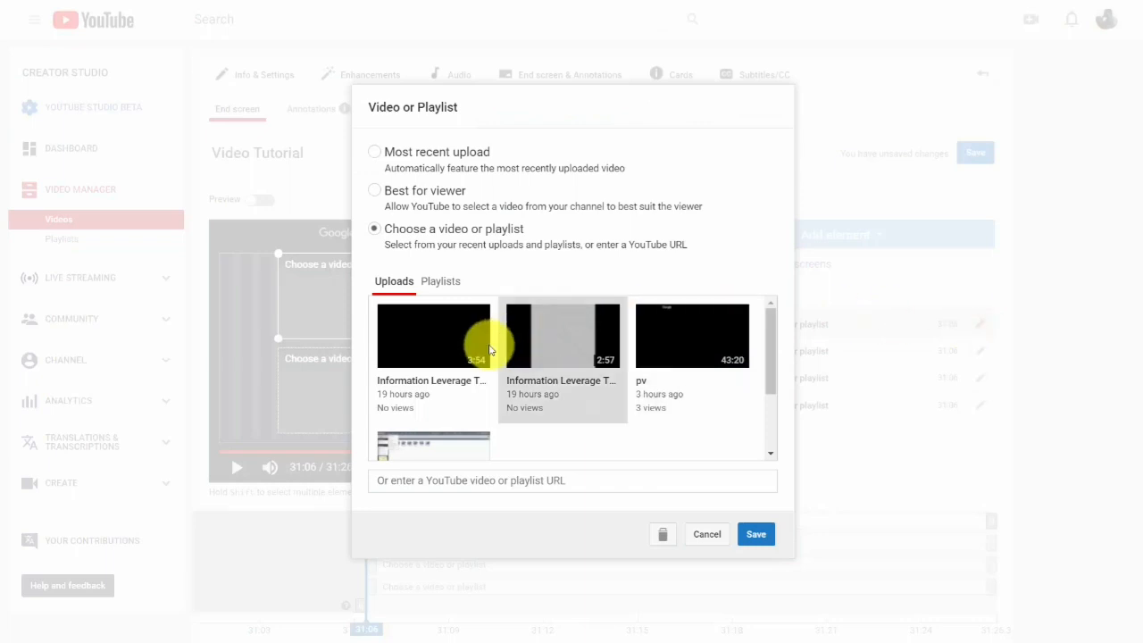
pyautogui.click(487, 348)
pyautogui.click(761, 533)
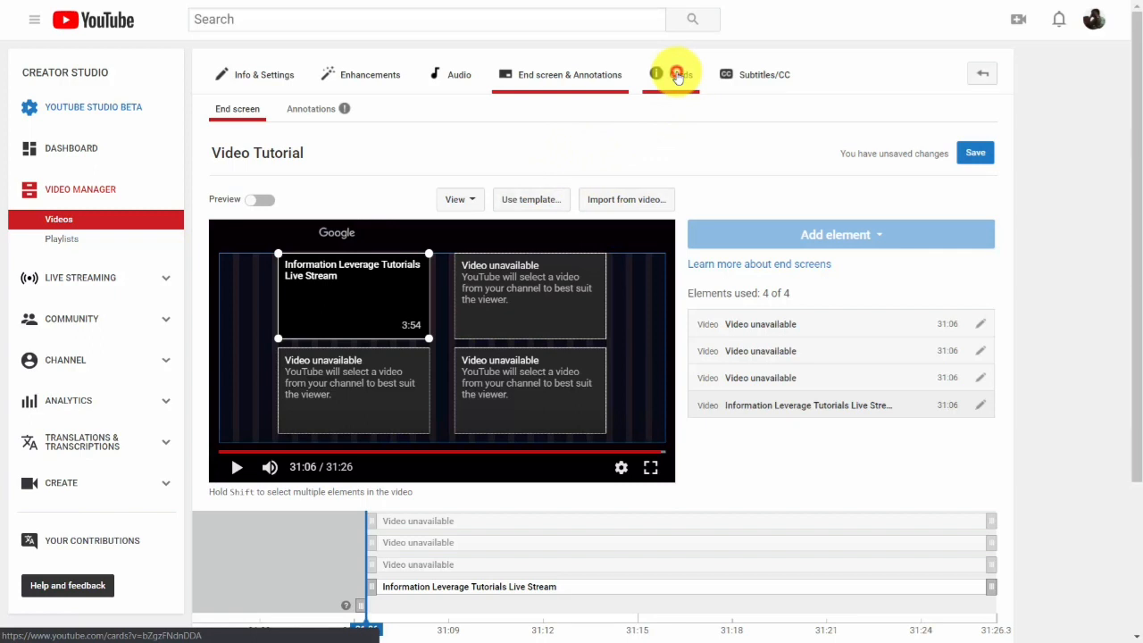
# Open the Cards editor for the Video Tutorial video and position the paused playback at 11:48
pyautogui.click(677, 76)
pyautogui.click(660, 78)
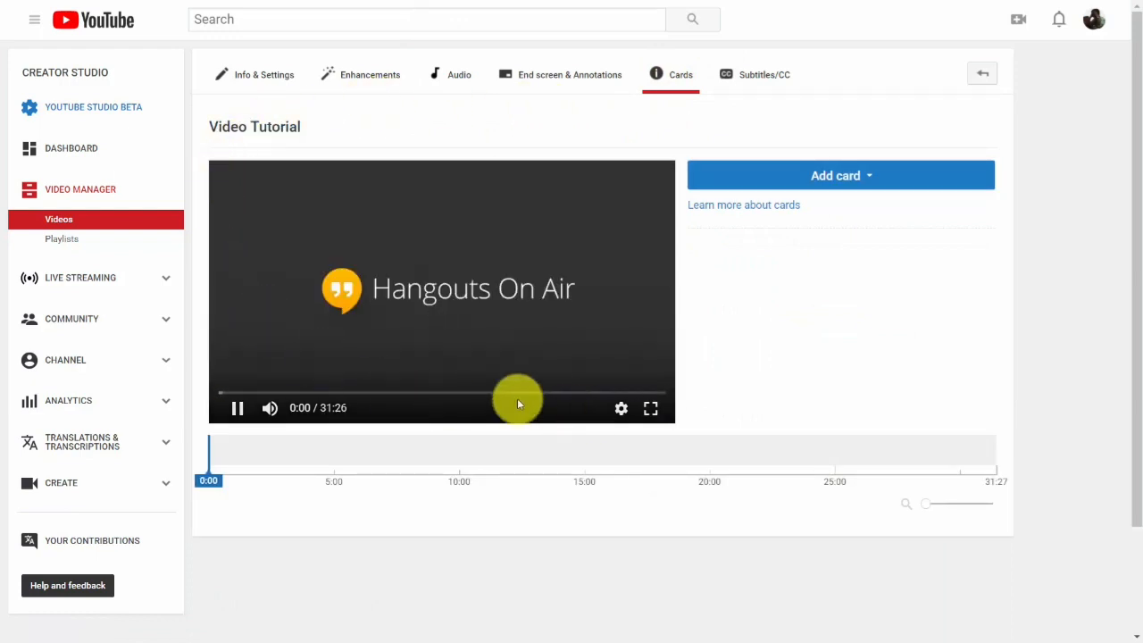
pyautogui.click(241, 409)
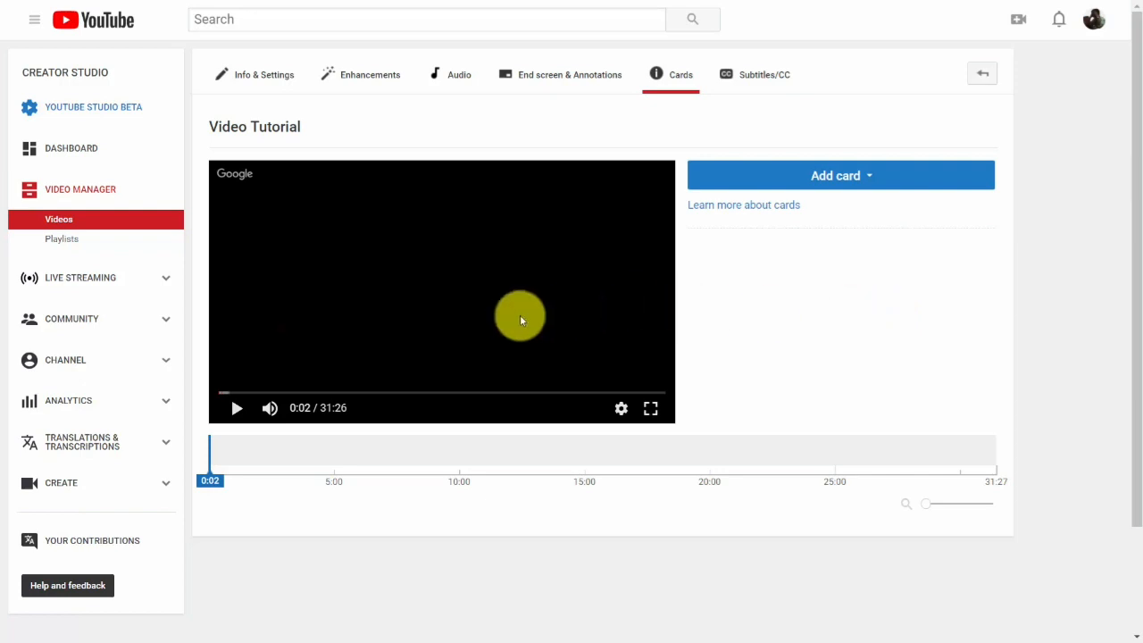
pyautogui.moveTo(222, 396); pyautogui.dragTo(387, 395)
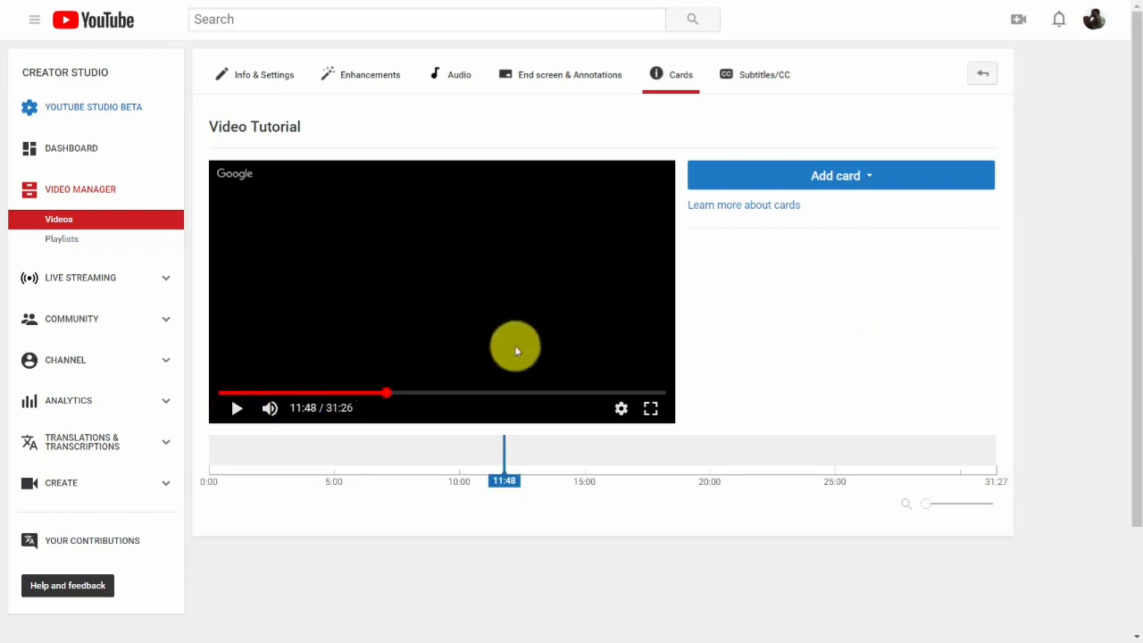
# Create and preview a card for the 3:54 upload with custom message "Click and See Our Live Session" and teaser text "Our Session on Tutorials"
pyautogui.click(860, 183)
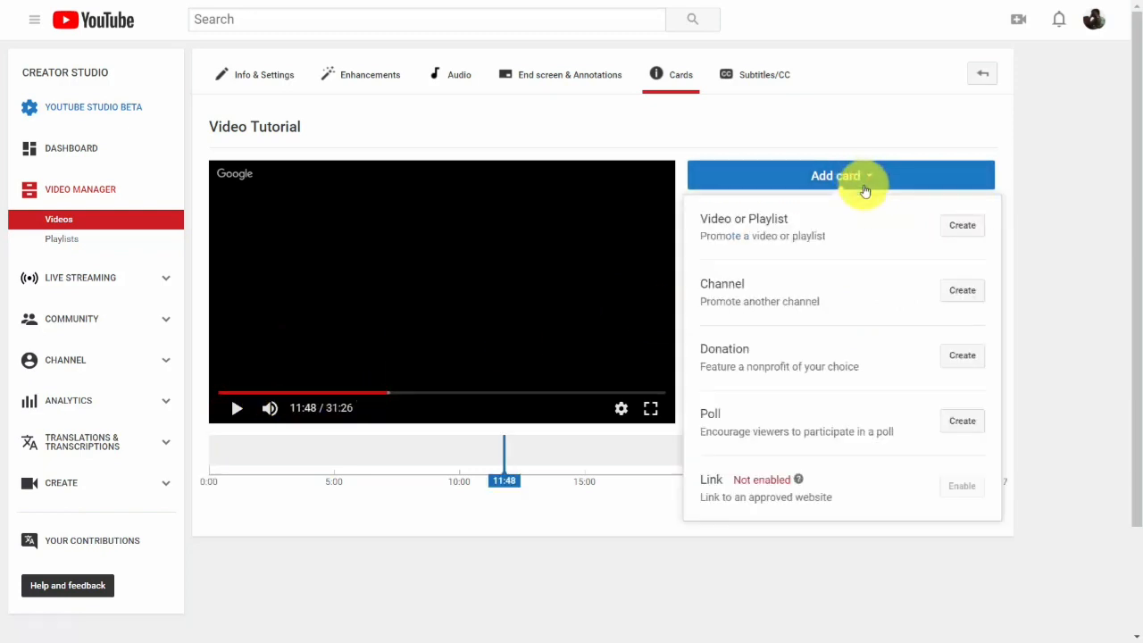
pyautogui.click(951, 228)
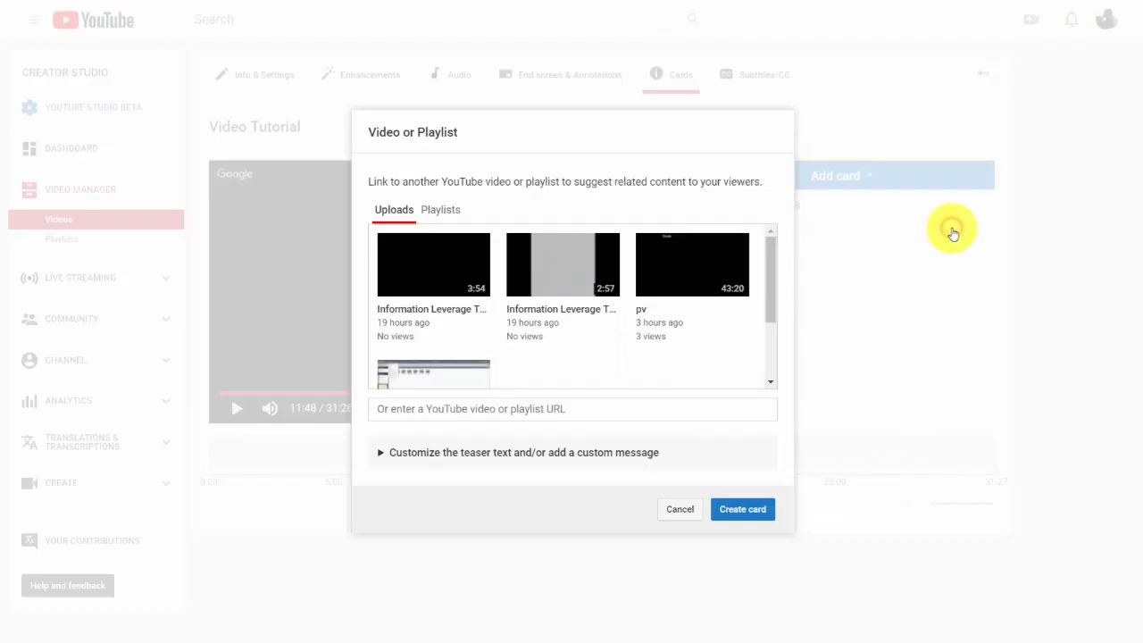
pyautogui.click(411, 278)
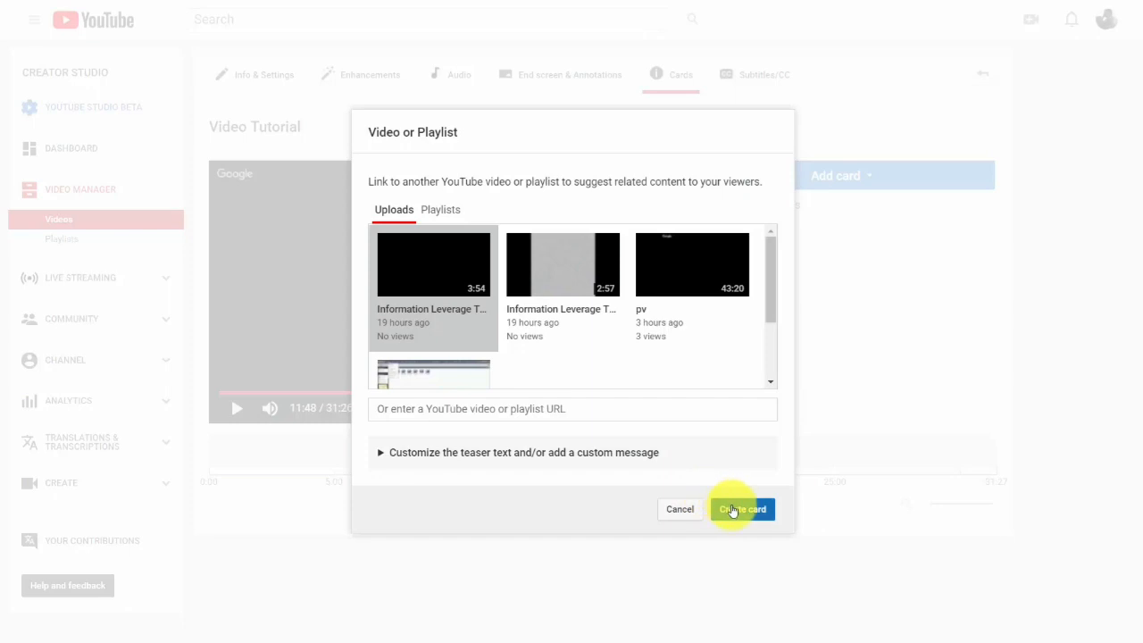
pyautogui.click(432, 453)
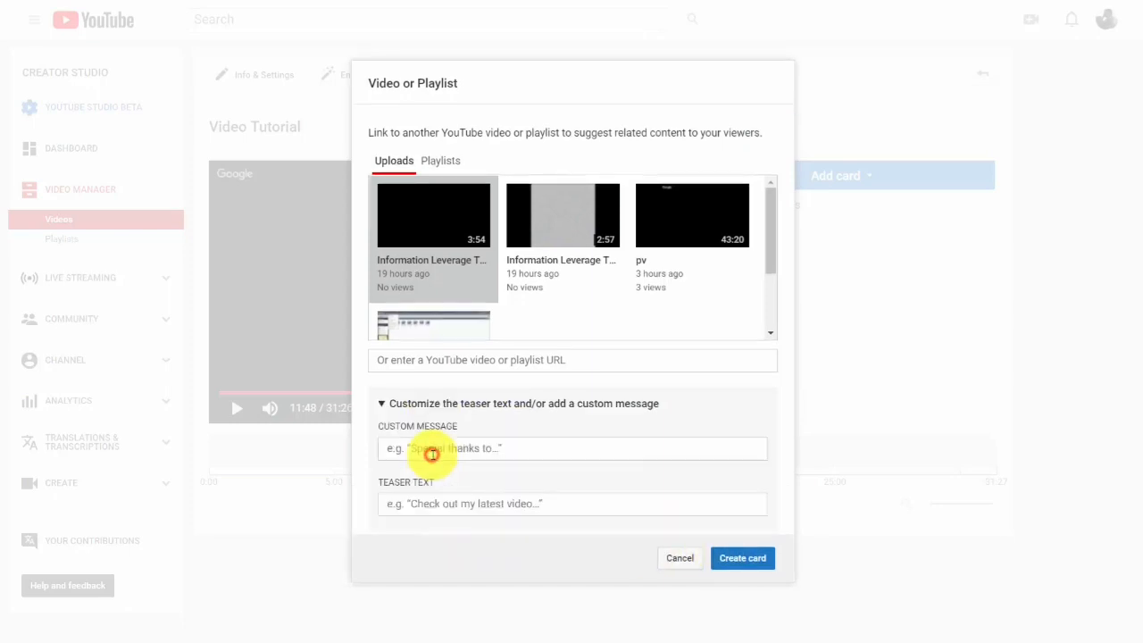
pyautogui.click(458, 453)
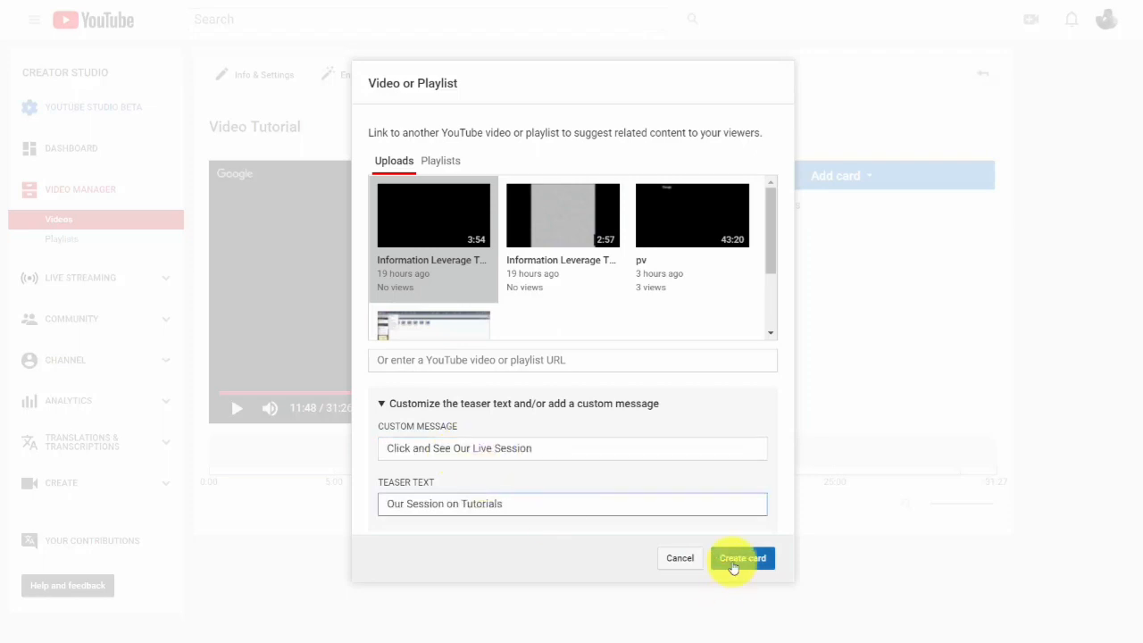
pyautogui.click(730, 561)
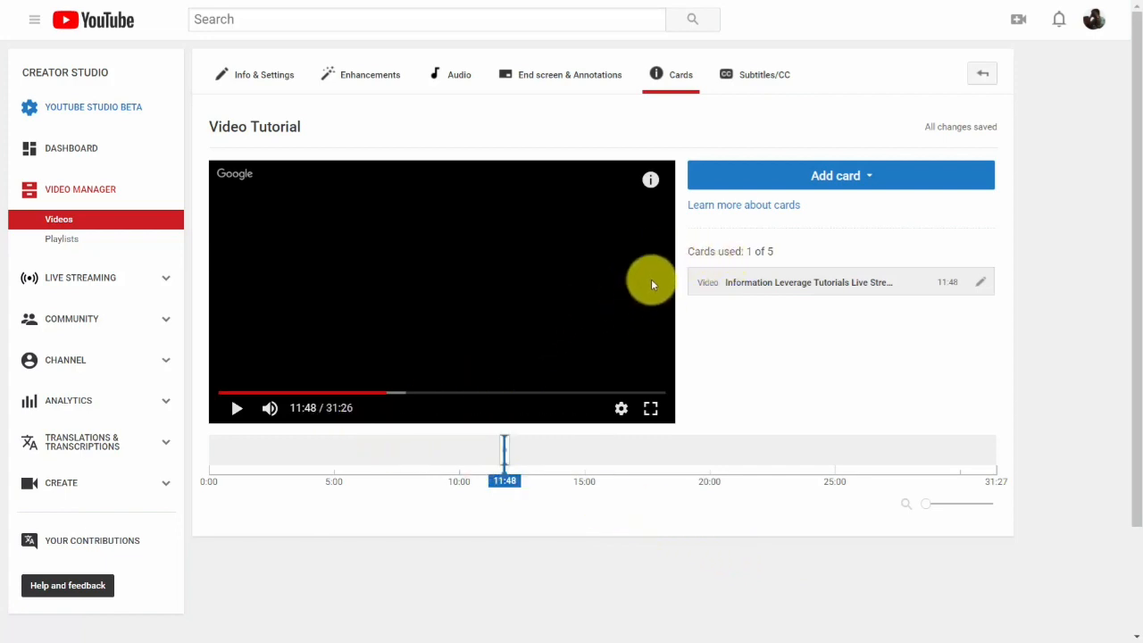
pyautogui.moveTo(661, 187)
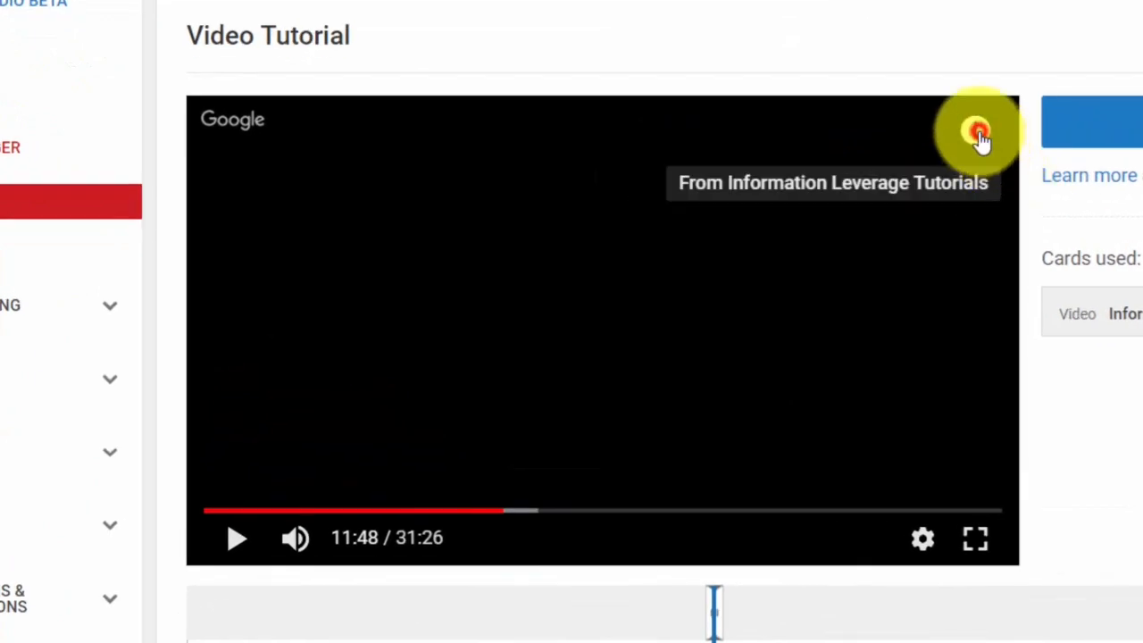
pyautogui.click(979, 134)
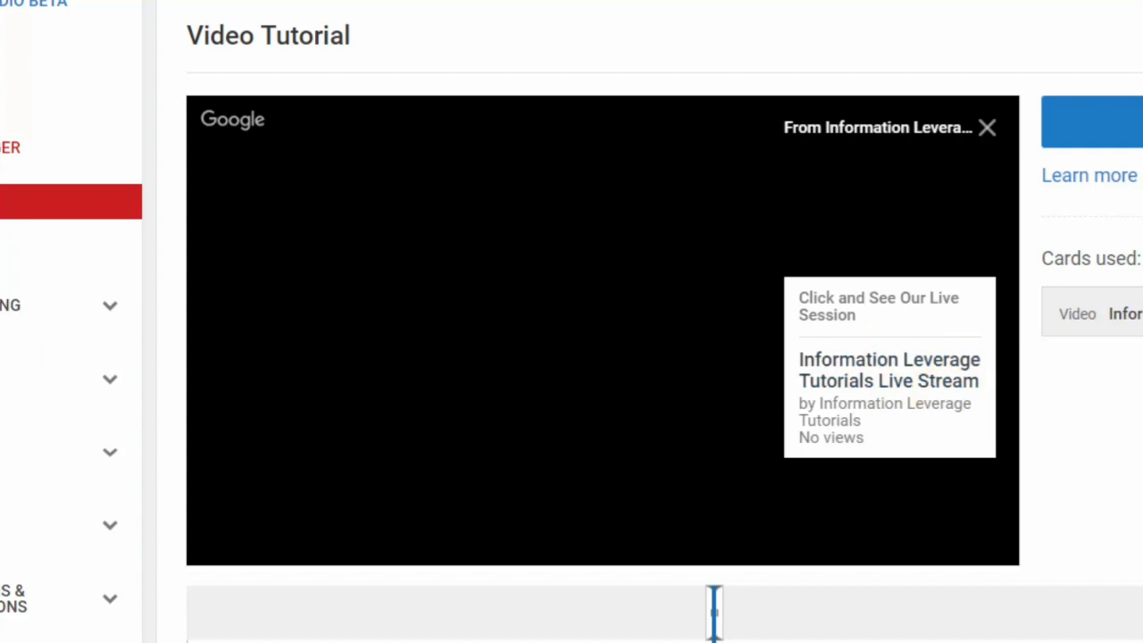
# Create a card at 18:39 for the pv upload with custom message "Click To Get Videos" and teaser text "Watch Our Videos"
pyautogui.moveTo(513, 511); pyautogui.dragTo(682, 540)
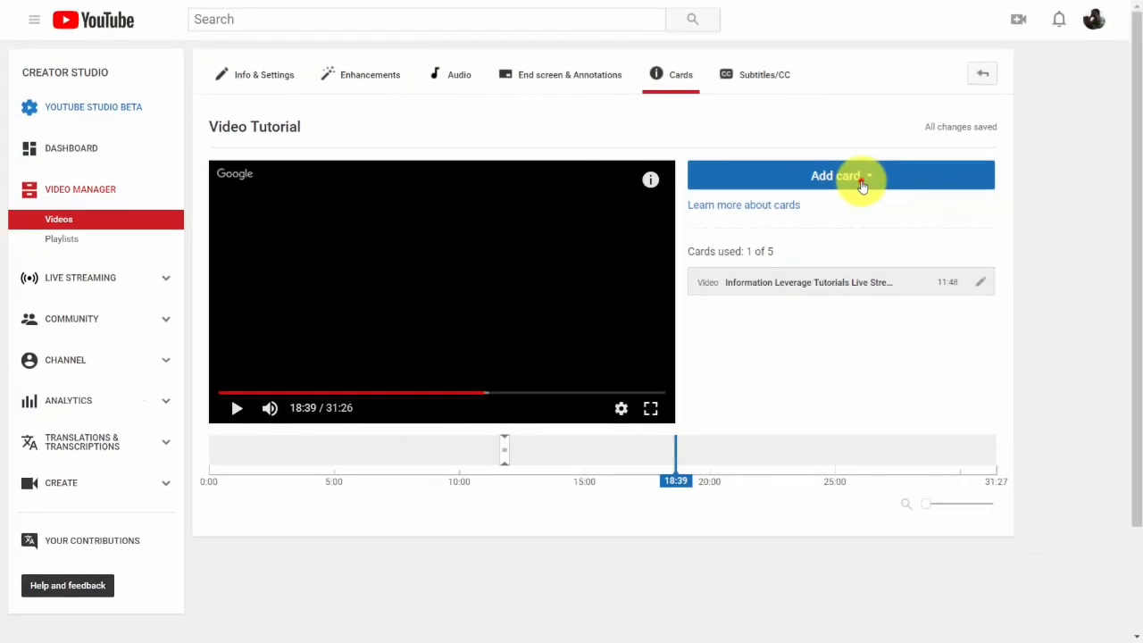
pyautogui.click(860, 179)
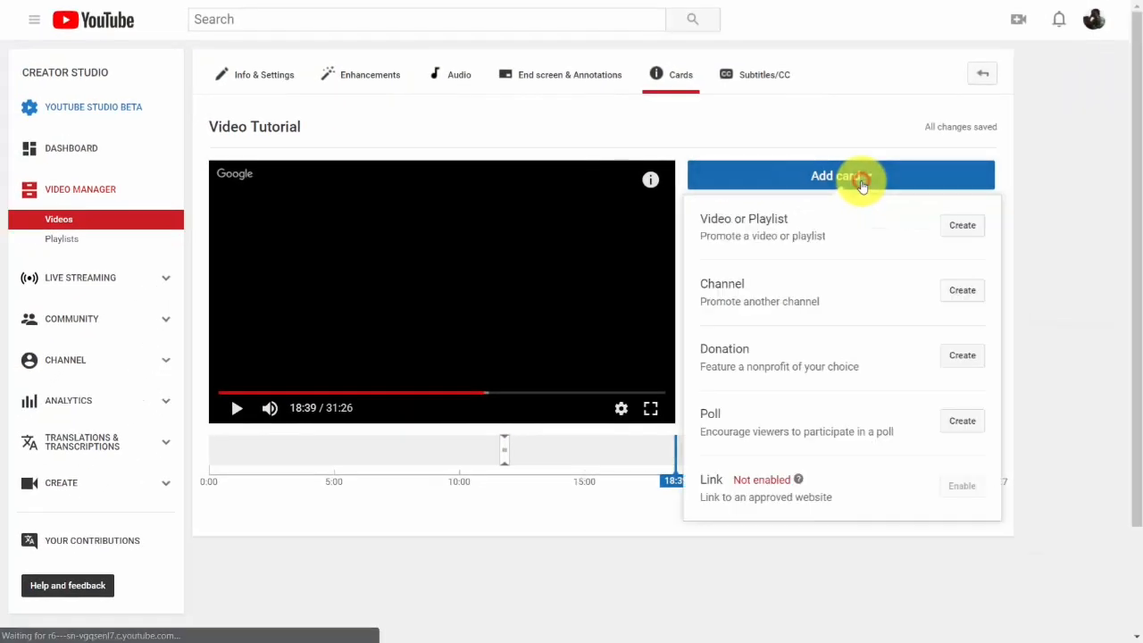
pyautogui.click(953, 235)
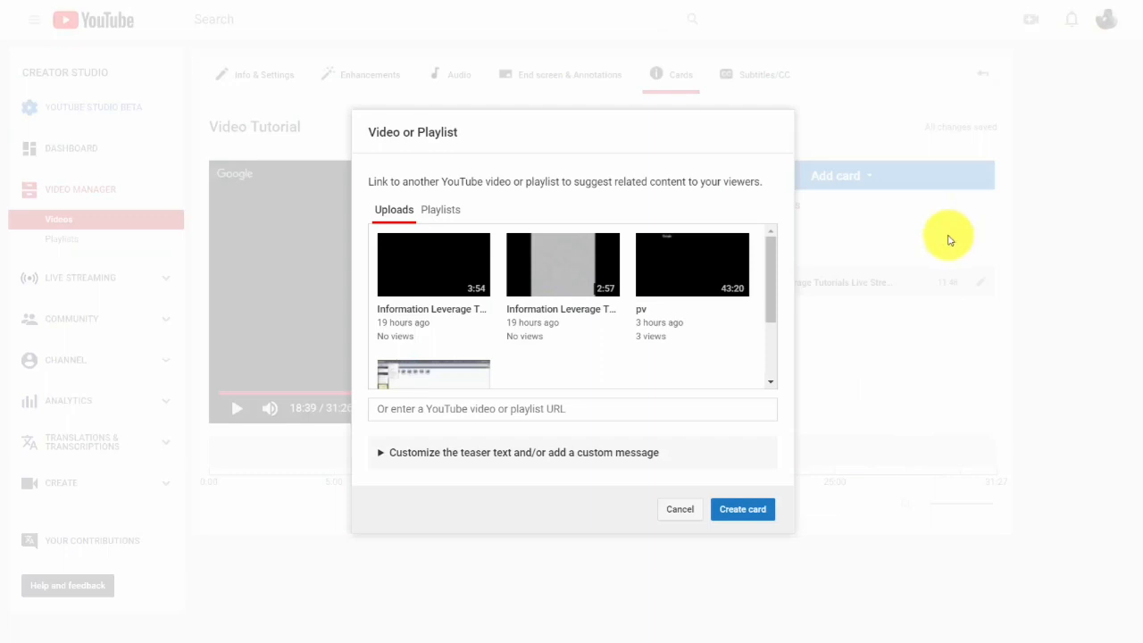
pyautogui.click(675, 276)
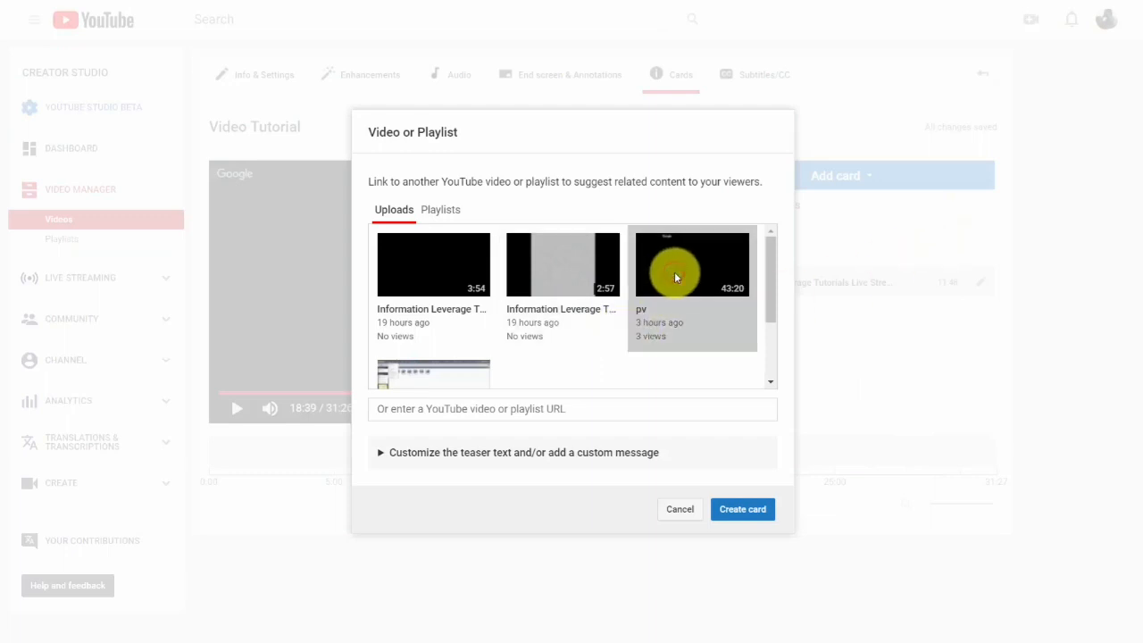
pyautogui.click(389, 454)
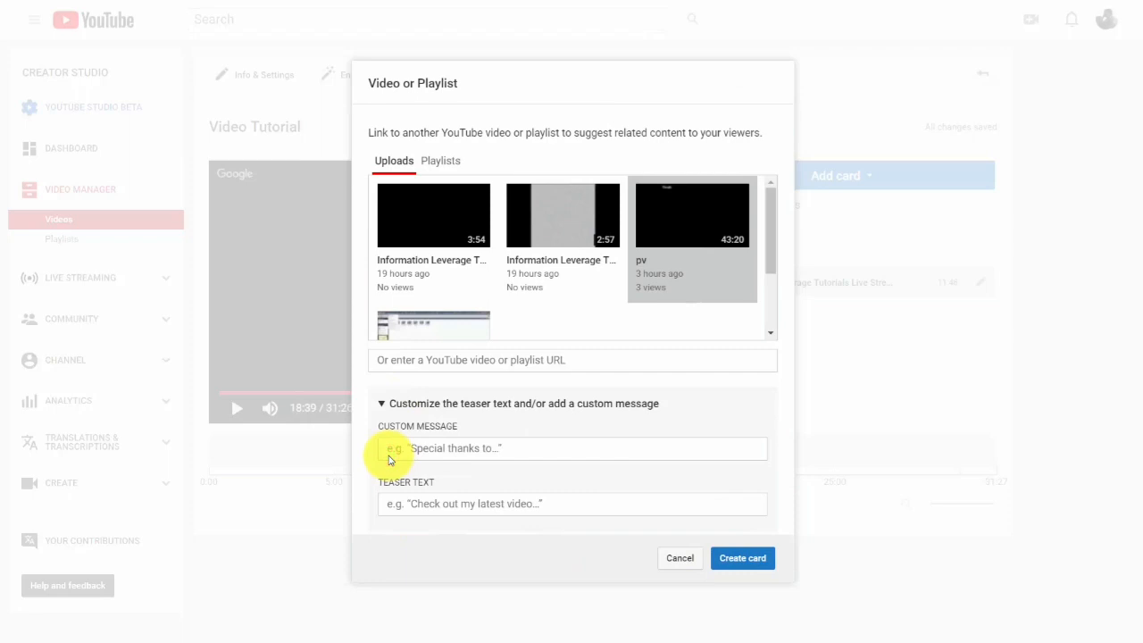
pyautogui.click(388, 458)
pyautogui.write('Click To Get Videos')
pyautogui.click(404, 502)
pyautogui.write('Watch Our Videos')
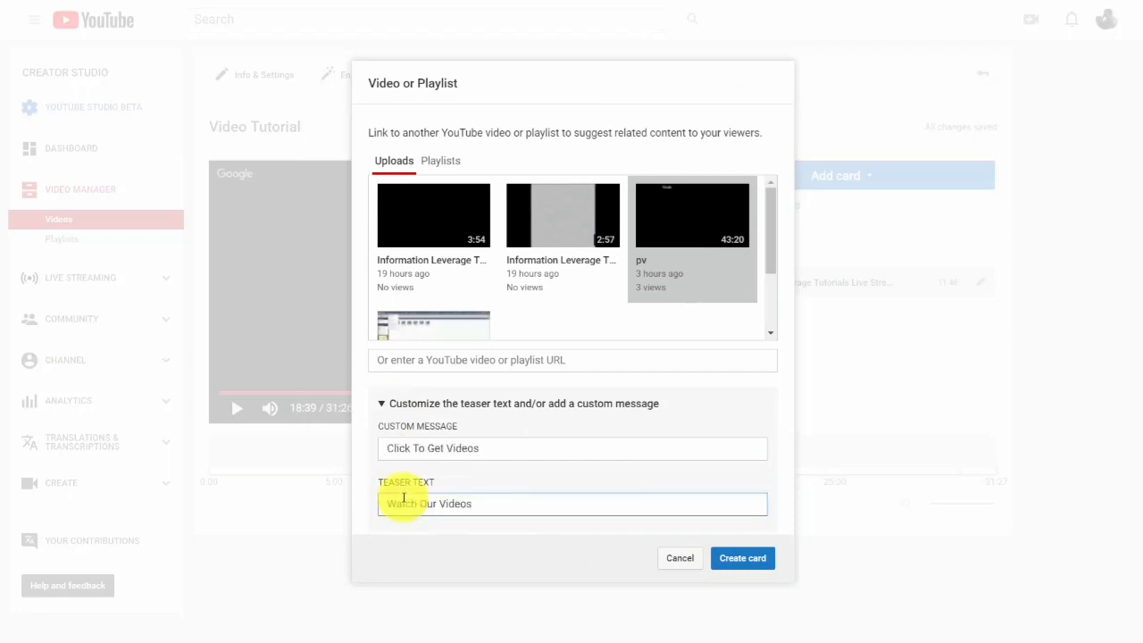
pyautogui.click(725, 562)
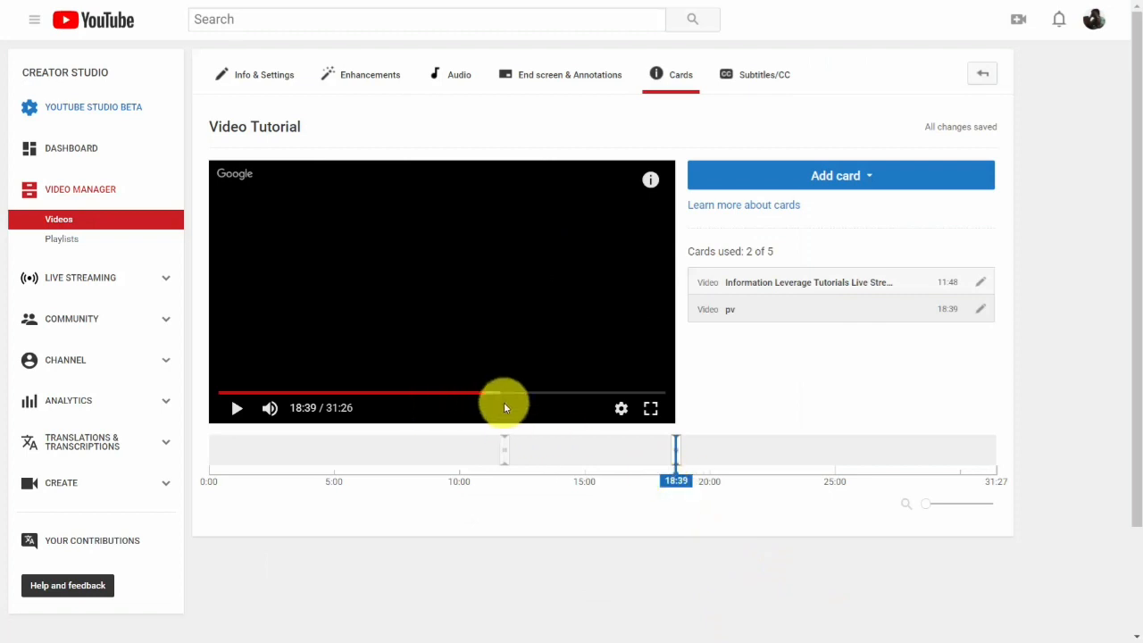
# Preview the video's cards in the player at 18:39 and bring up the available card types
pyautogui.moveTo(649, 187)
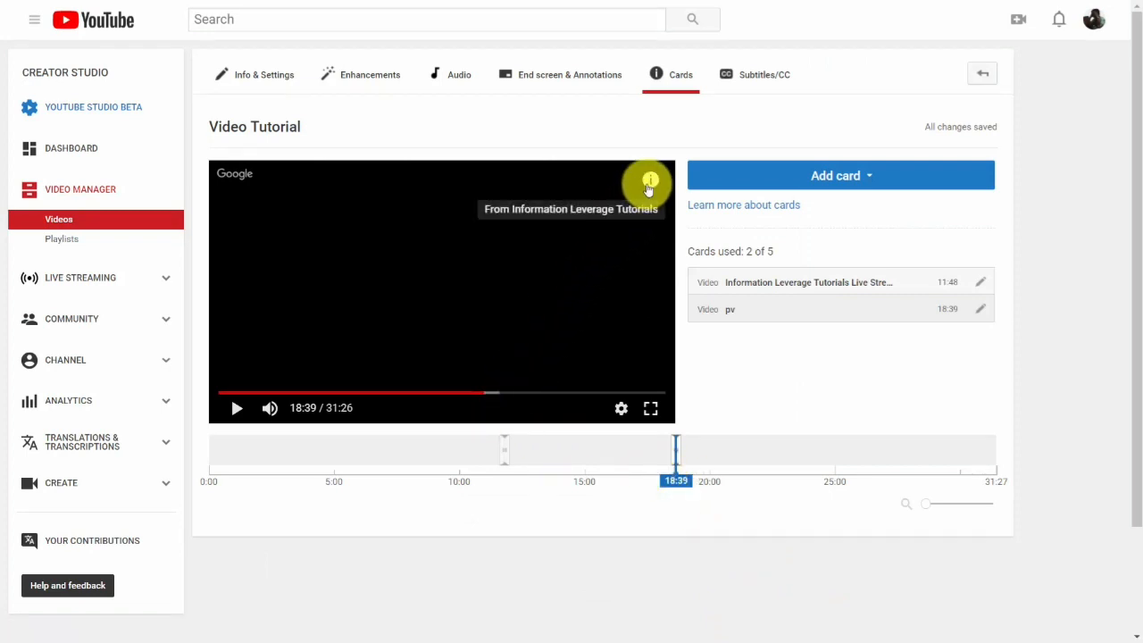
pyautogui.click(649, 186)
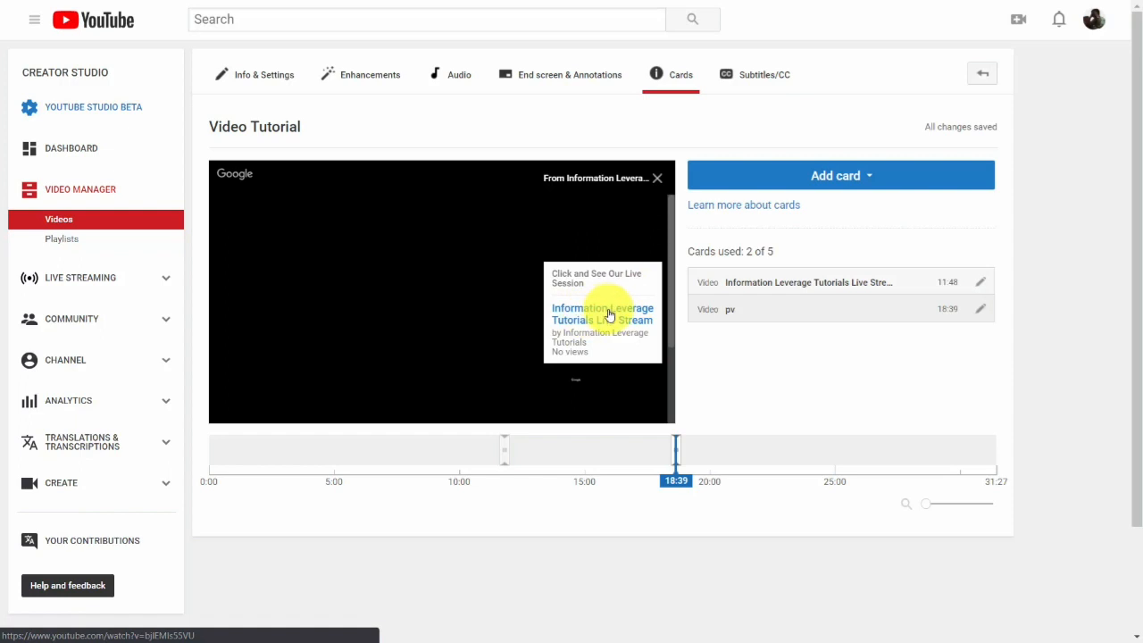
pyautogui.click(831, 177)
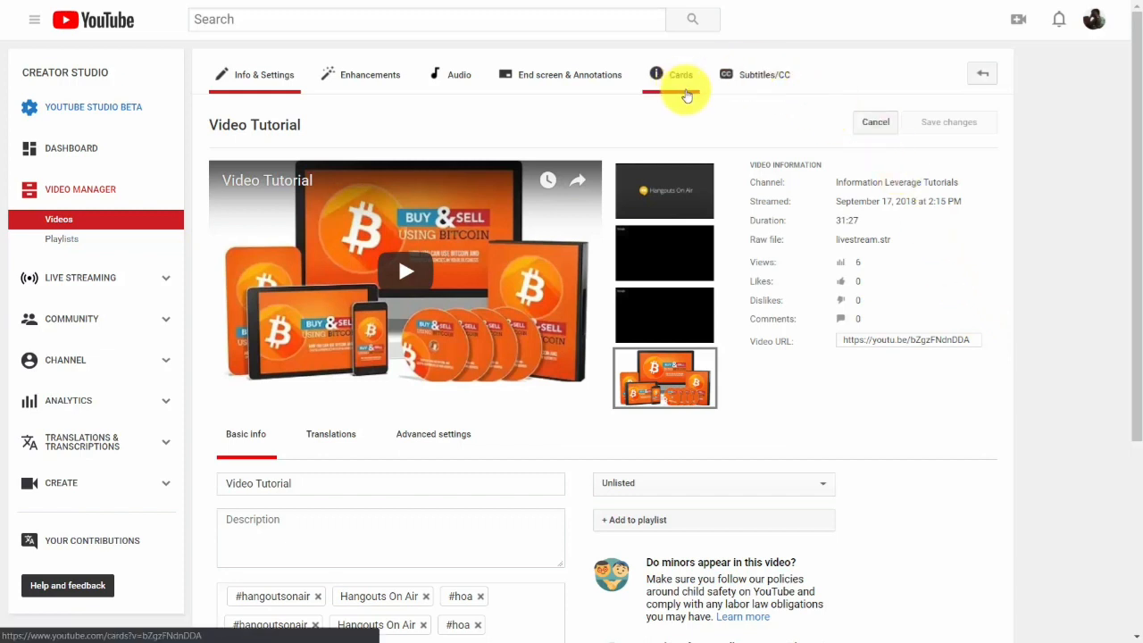
# Open the Video Tutorial's subtitles, add English as the caption language and choose the Transcribe and auto-sync method
pyautogui.click(761, 79)
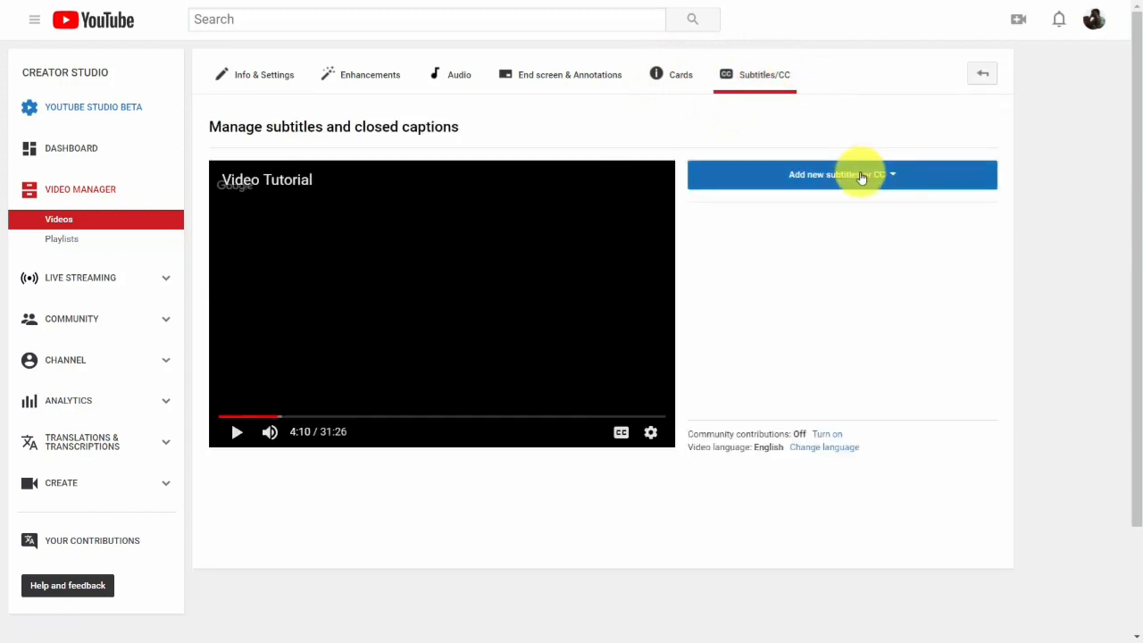
pyautogui.click(862, 178)
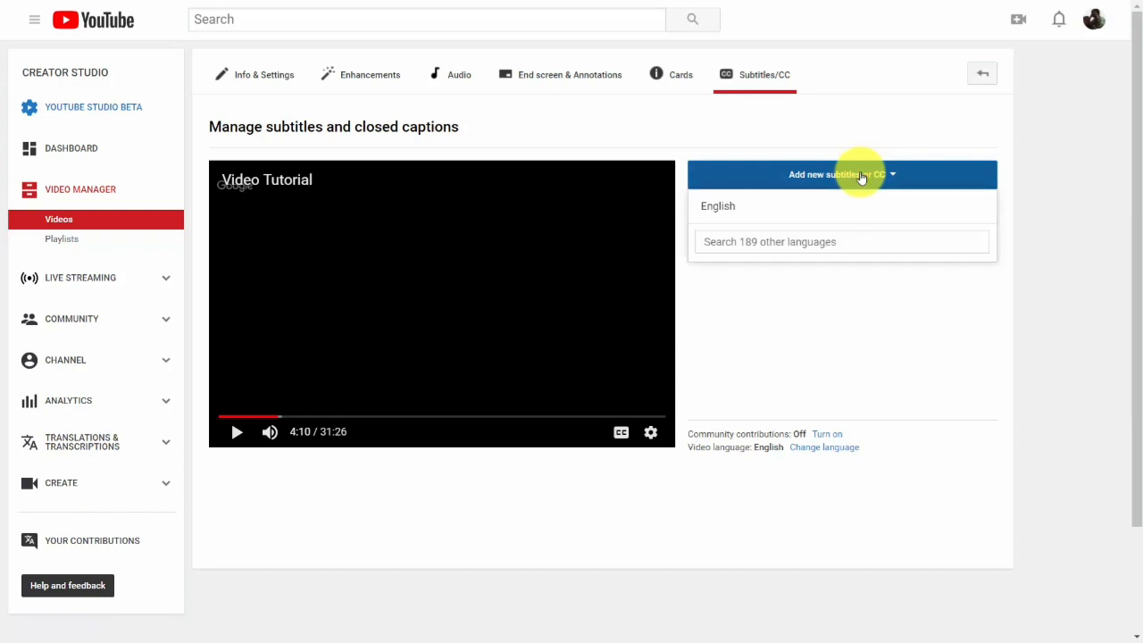
pyautogui.click(717, 208)
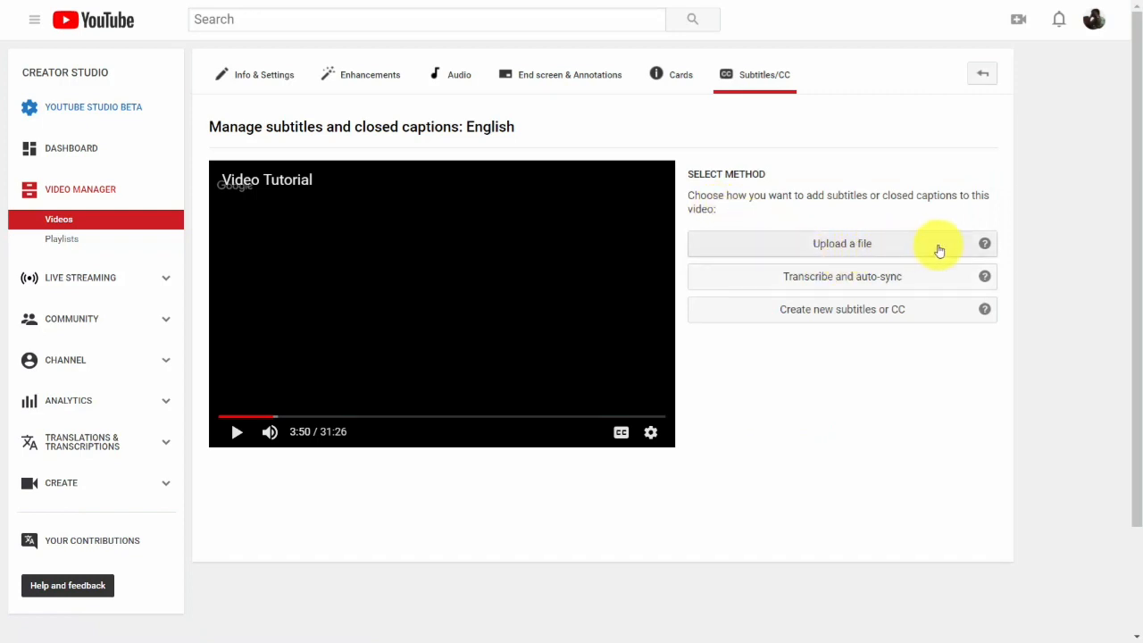
pyautogui.click(855, 276)
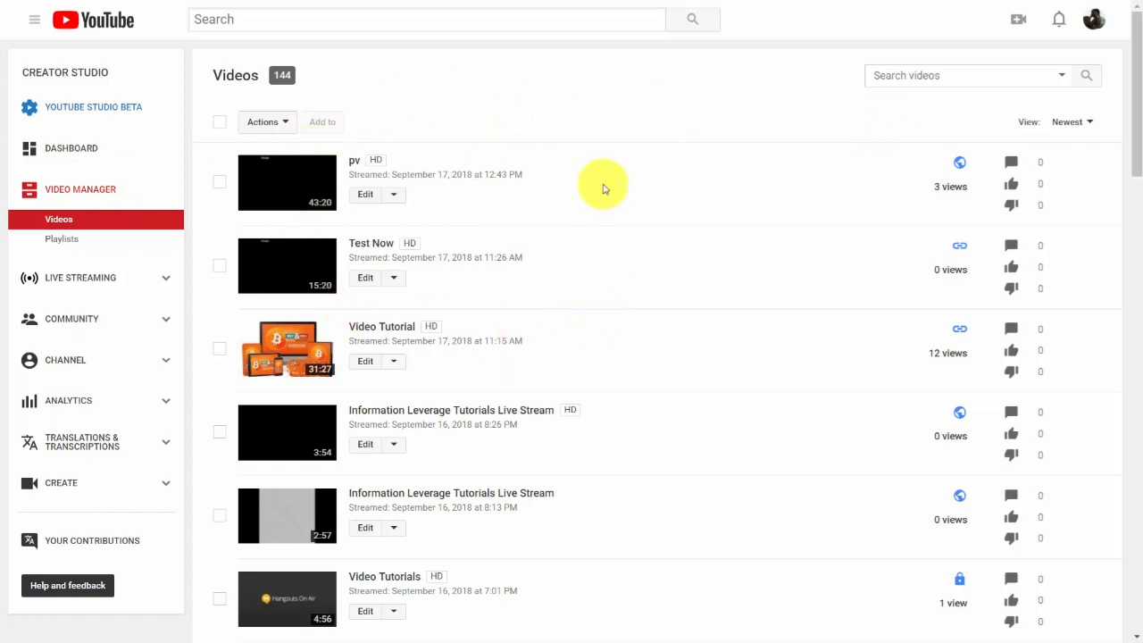
# Open the subtitles of the Create A Product In 7 Days video, set its language to English and check the captions during playback
pyautogui.scroll(-5, 603, 188)
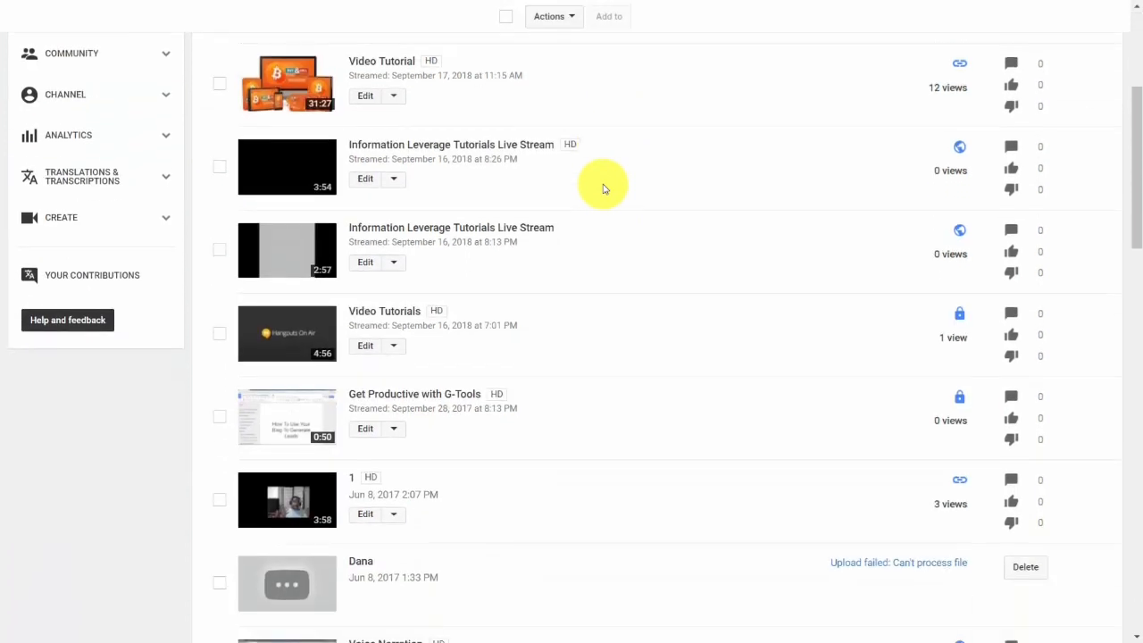
pyautogui.scroll(-4, 603, 188)
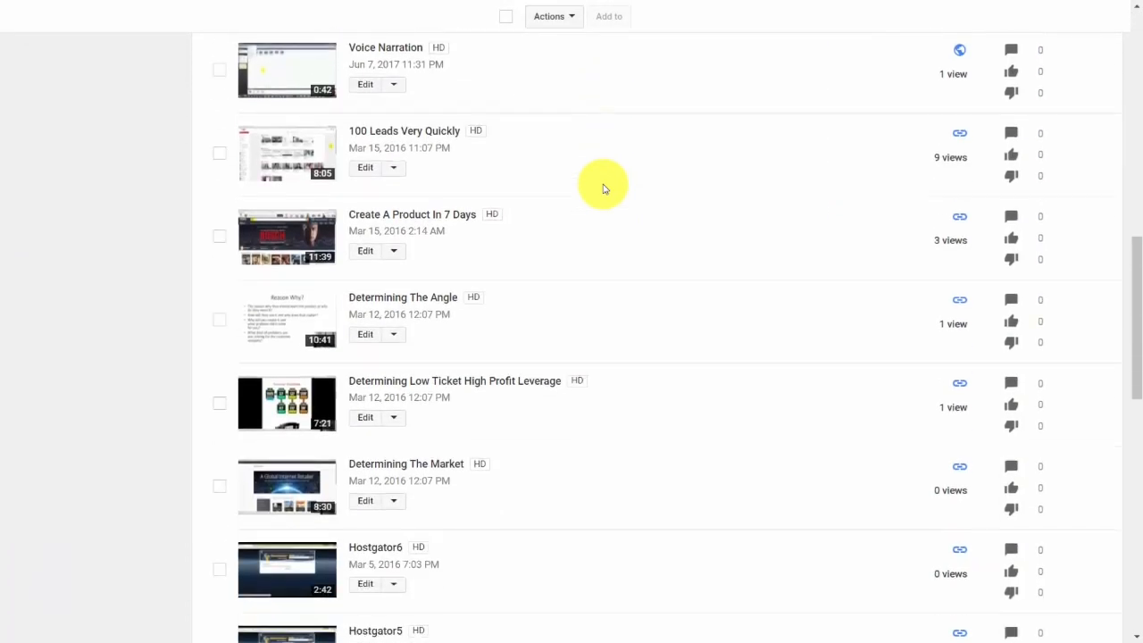
pyautogui.click(399, 253)
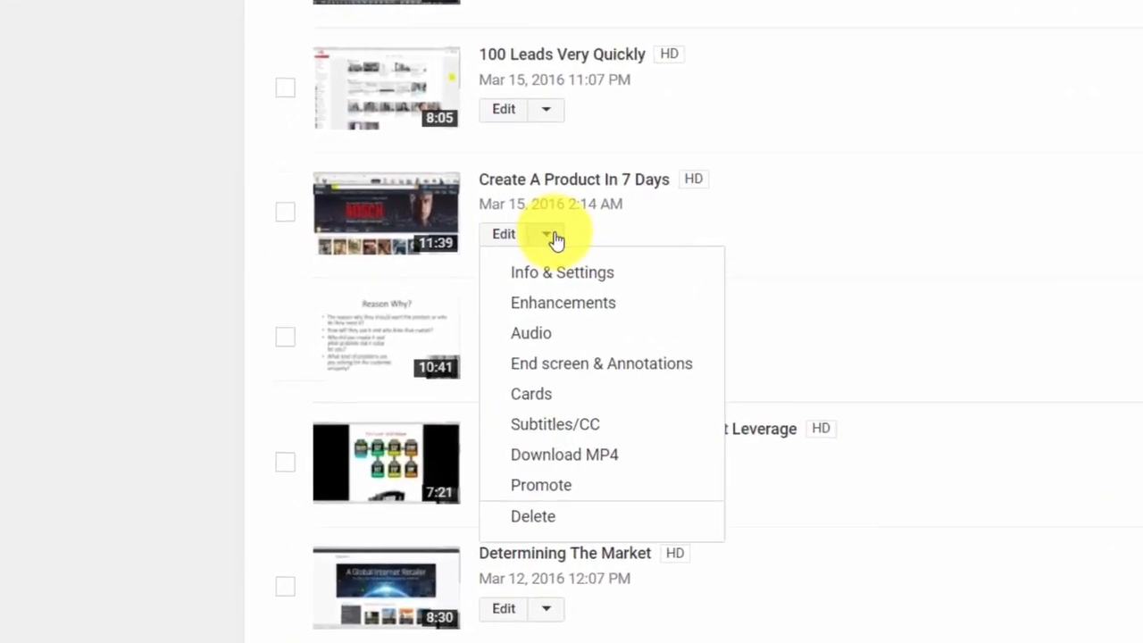
pyautogui.click(558, 426)
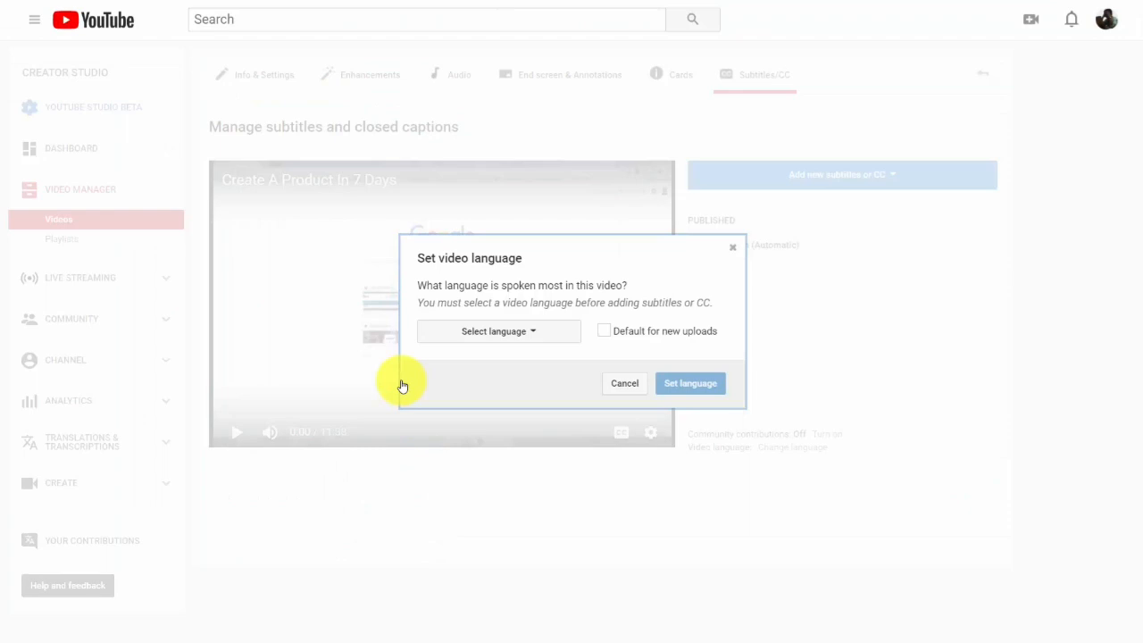
pyautogui.click(531, 333)
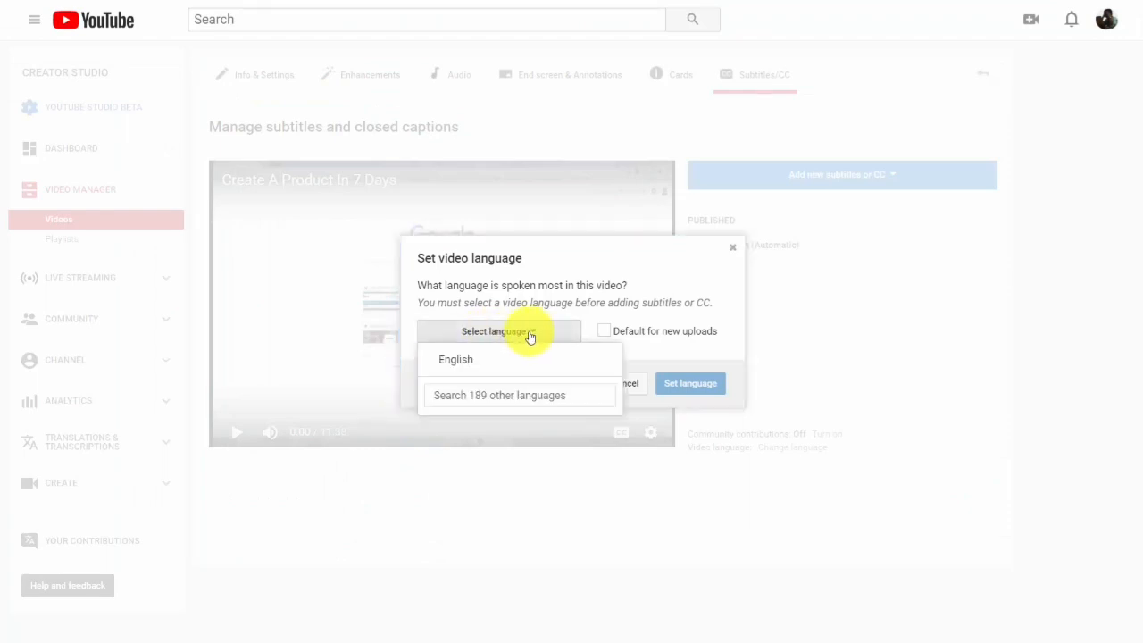
pyautogui.click(452, 362)
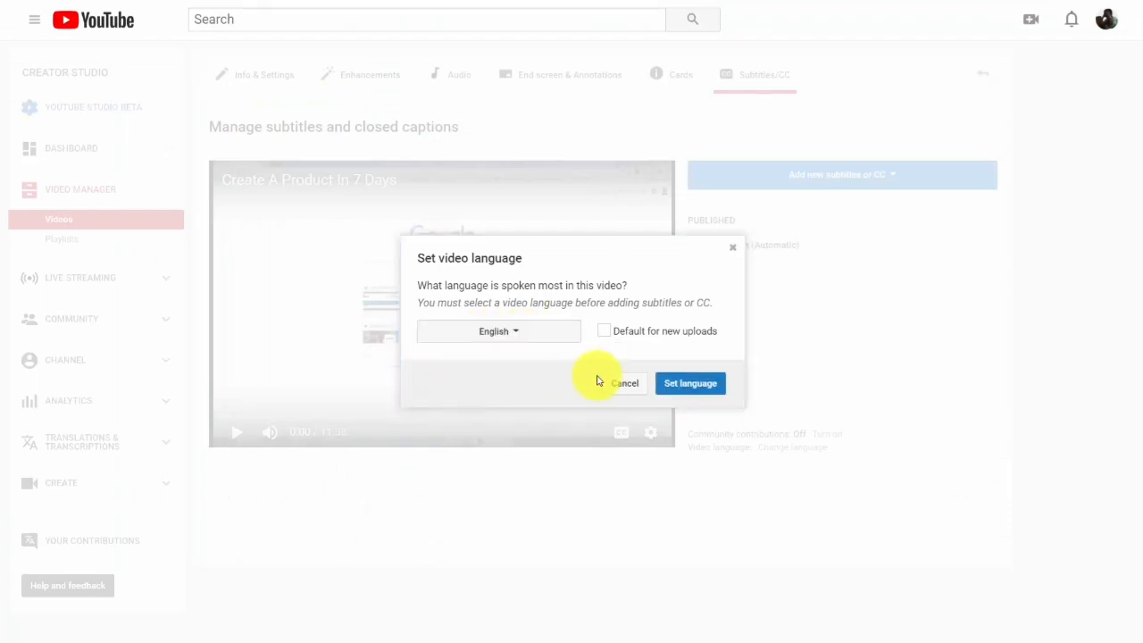
pyautogui.click(683, 383)
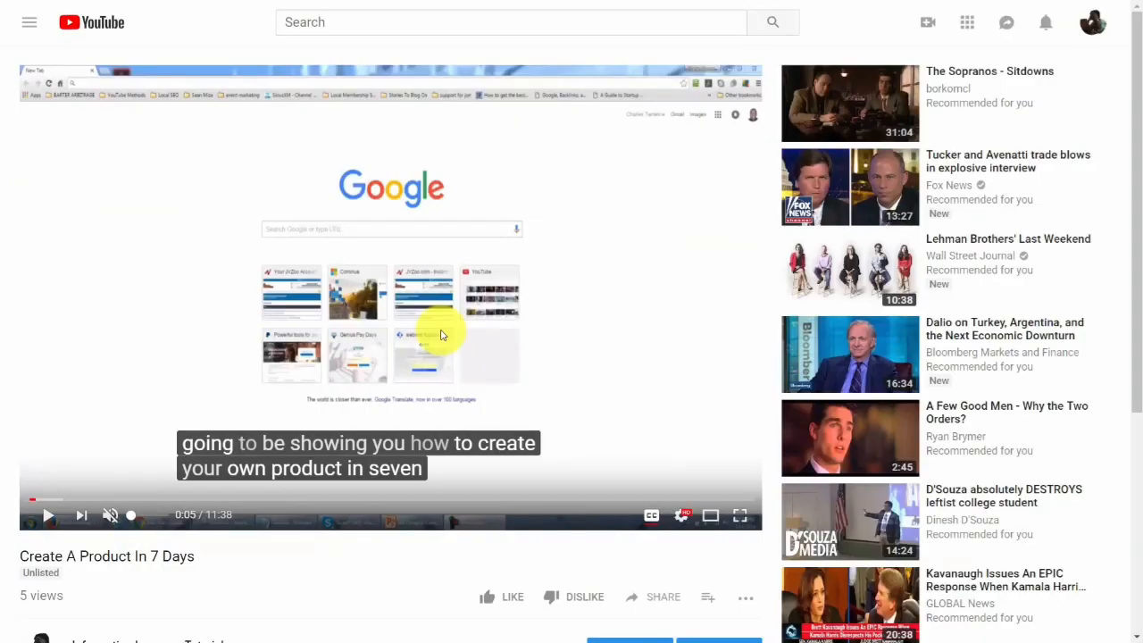
pyautogui.click(46, 512)
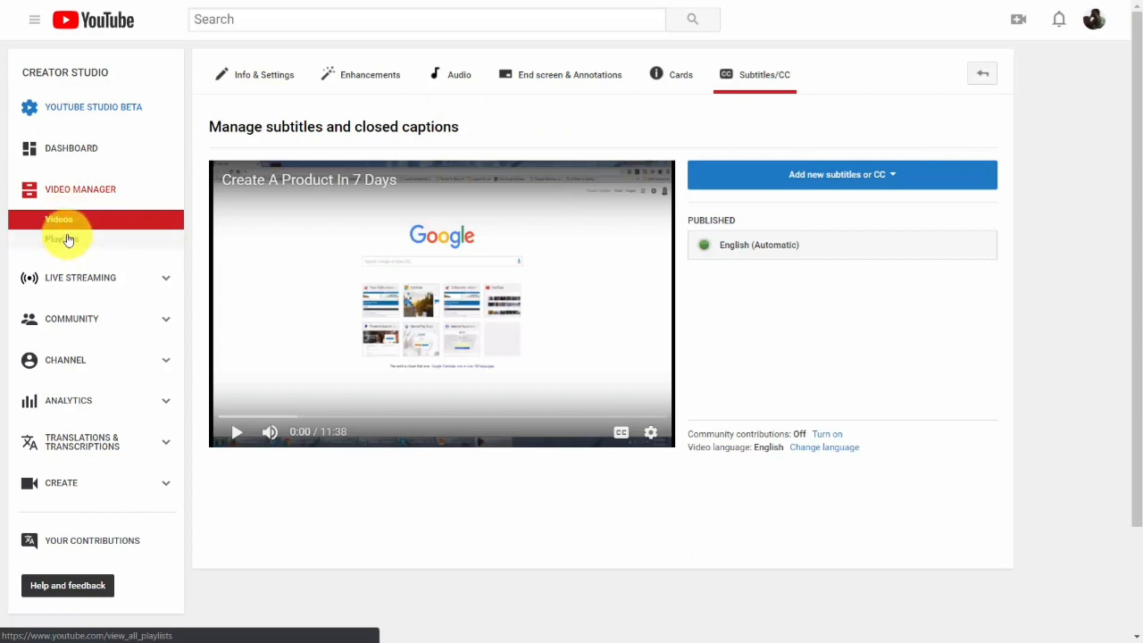
# Create a public playlist titled "Live Streams on Business Subjects"
pyautogui.click(67, 239)
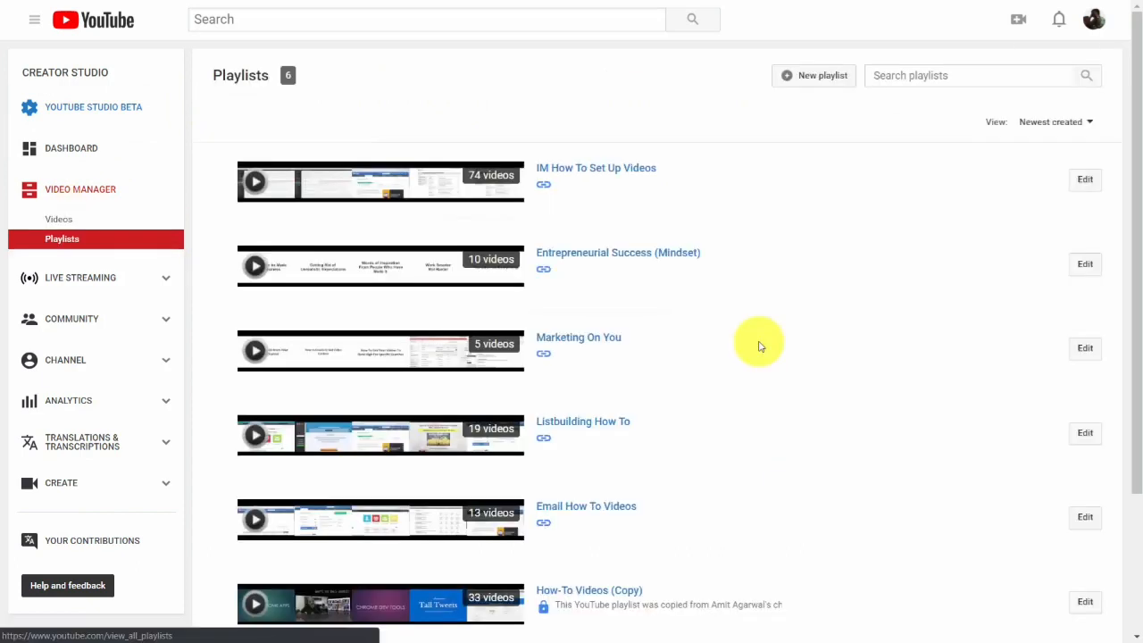
pyautogui.click(785, 82)
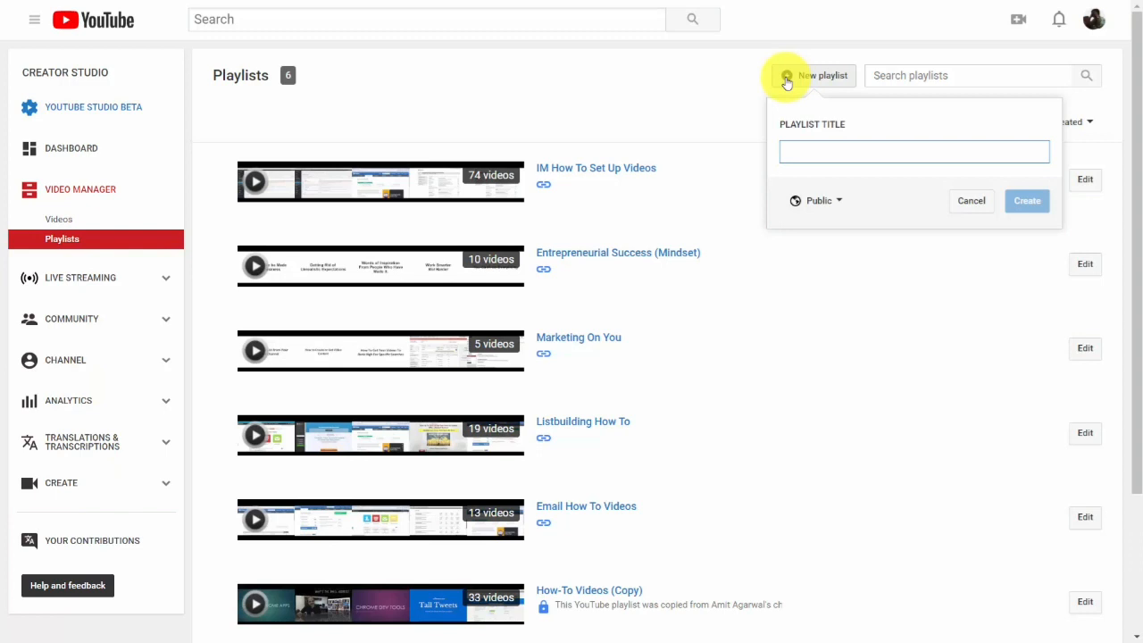
pyautogui.write('Live Streams on Business Subjects')
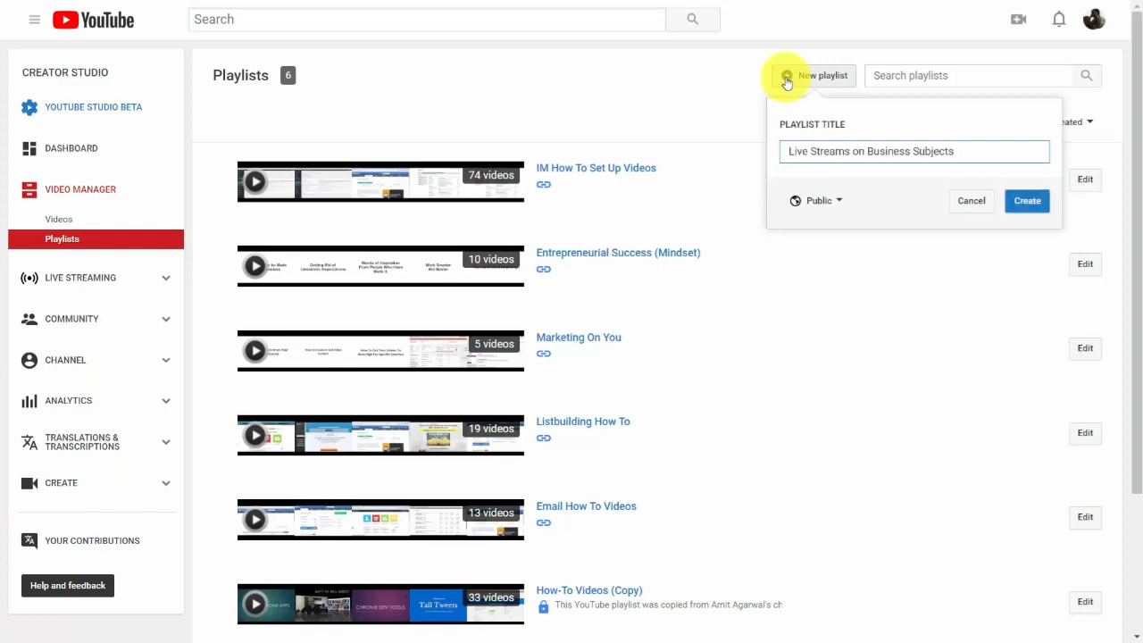
pyautogui.click(837, 202)
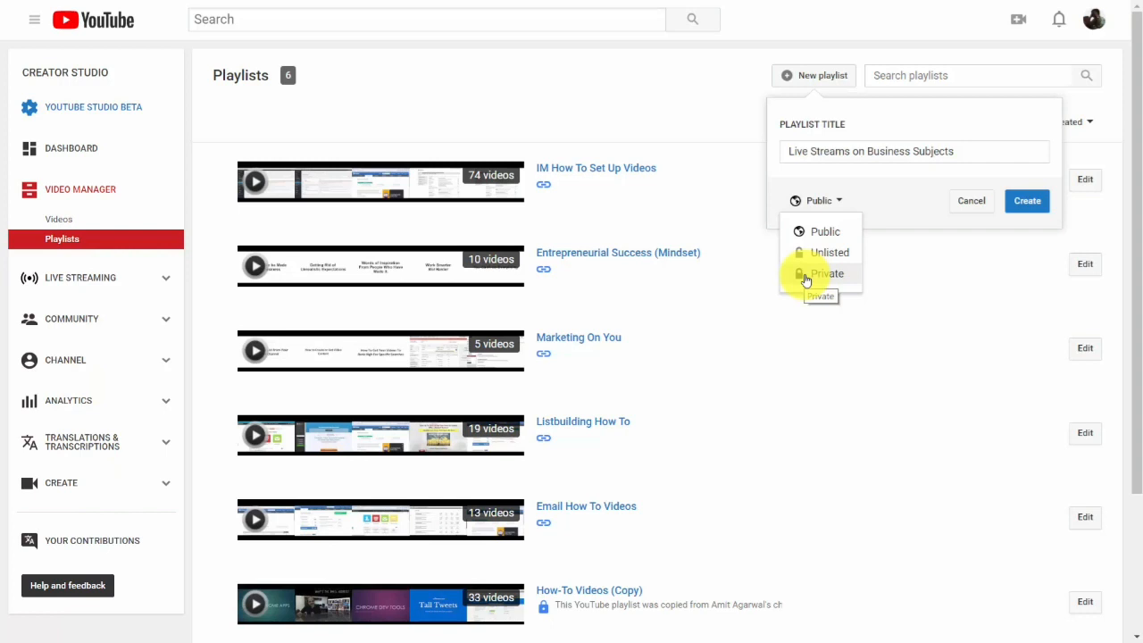
pyautogui.click(868, 182)
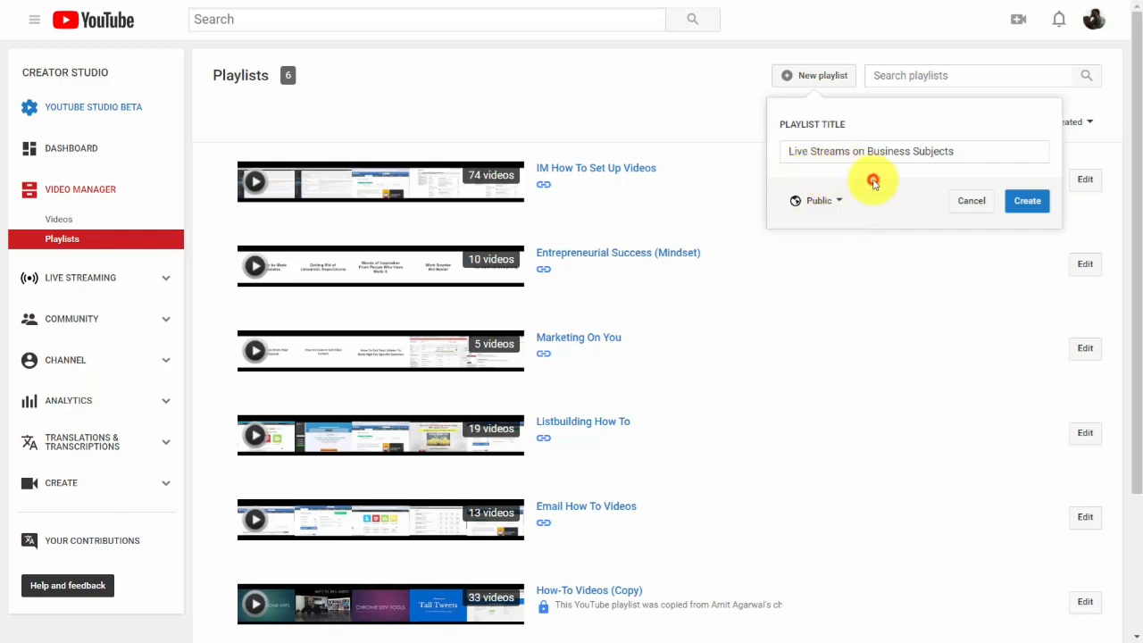
pyautogui.click(1028, 201)
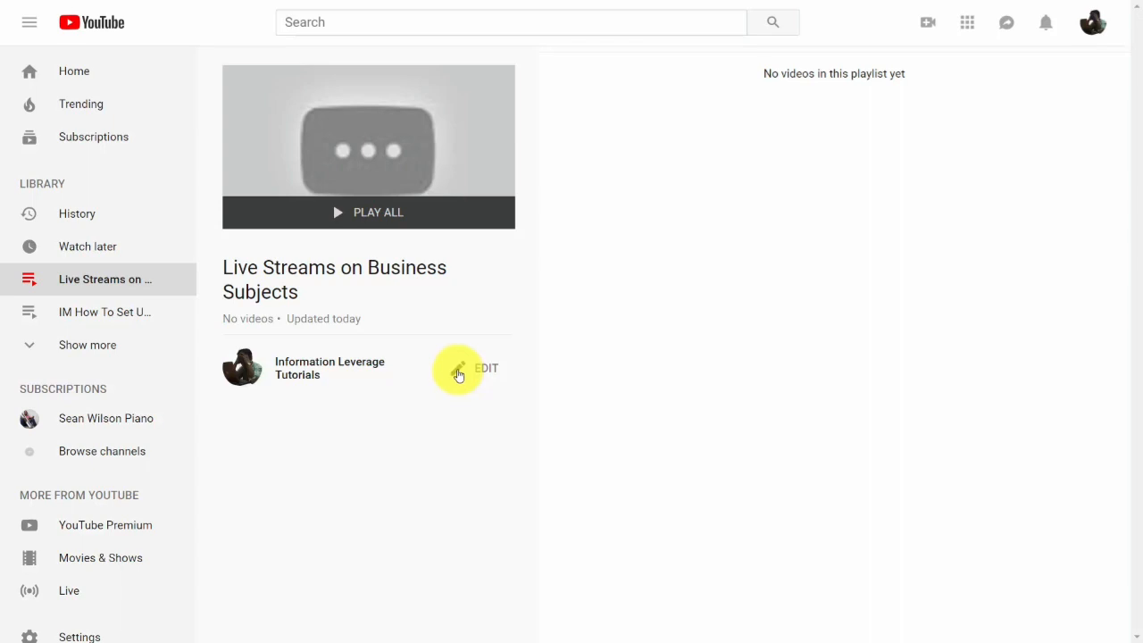
# Edit the new playlist and add the description "Live streams on Creating Videos"
pyautogui.click(458, 374)
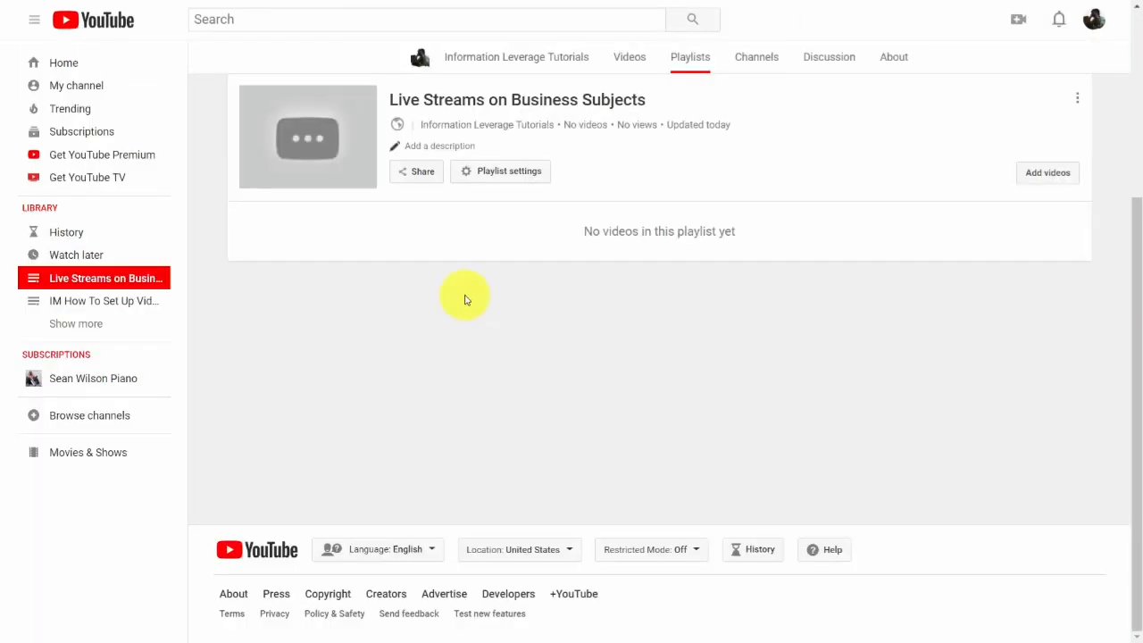
pyautogui.click(424, 152)
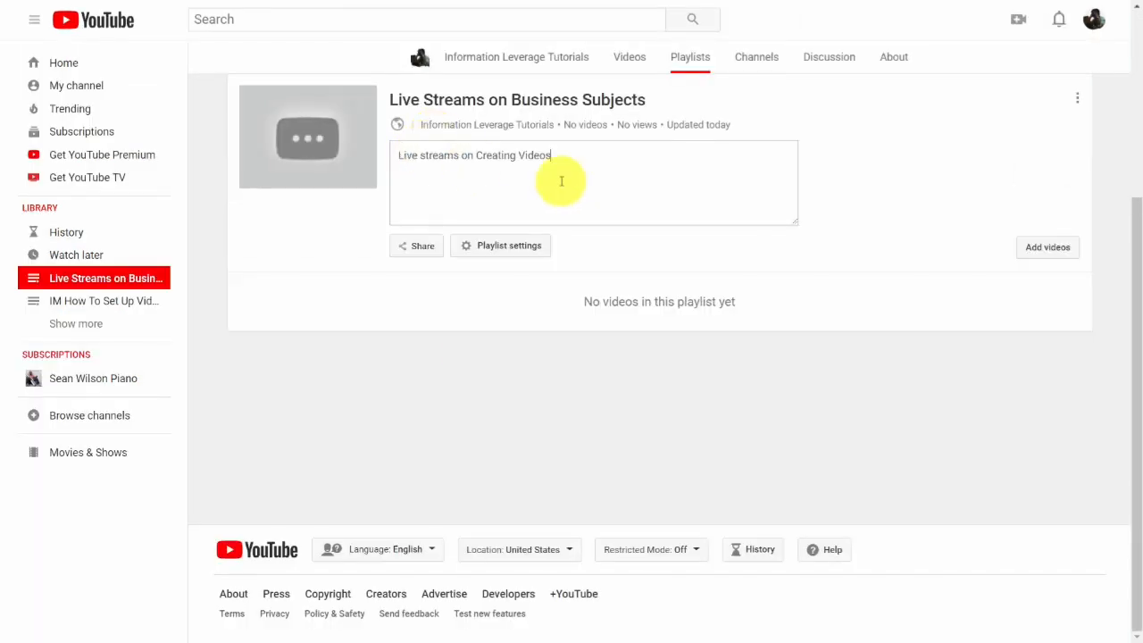
pyautogui.click(830, 187)
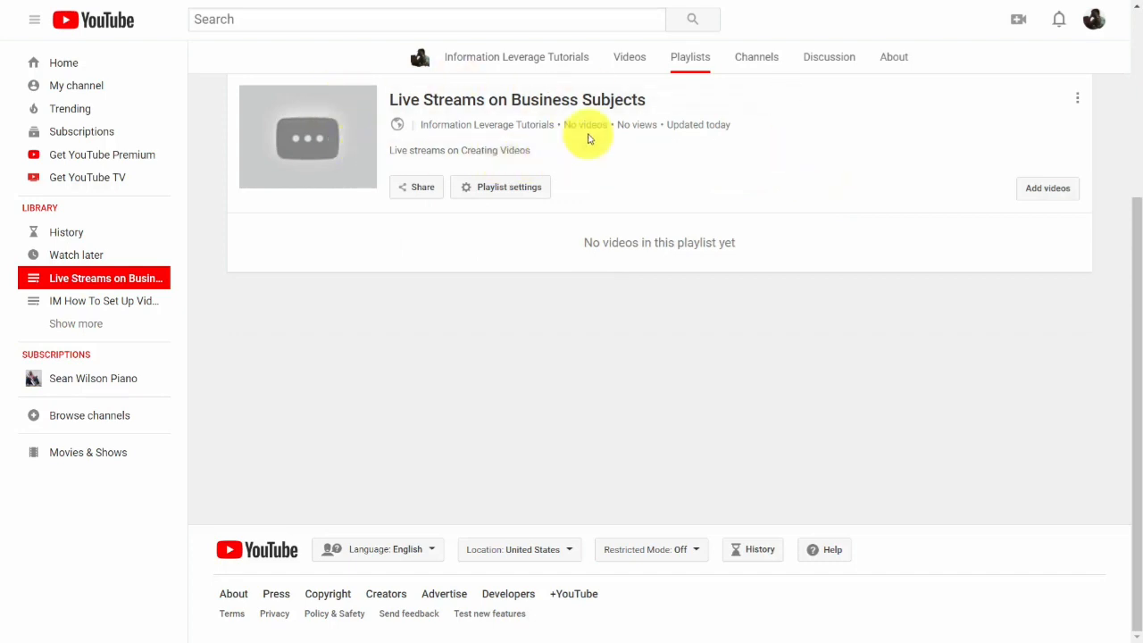
# Open the playlist's settings and review its basic ordering choices and the official series option
pyautogui.click(466, 188)
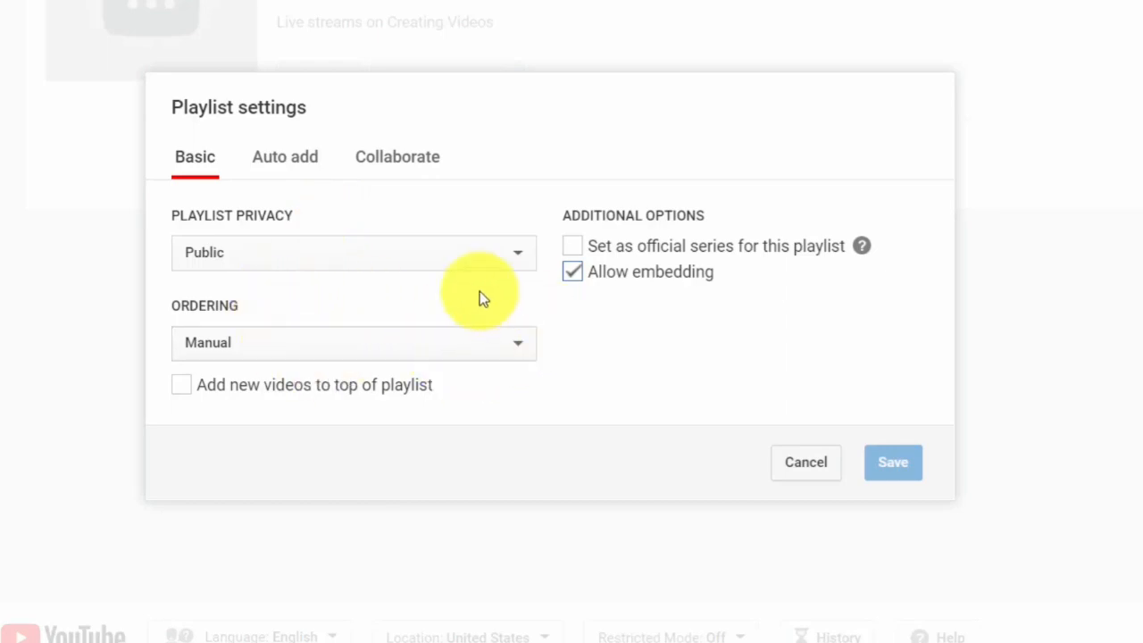
pyautogui.click(474, 349)
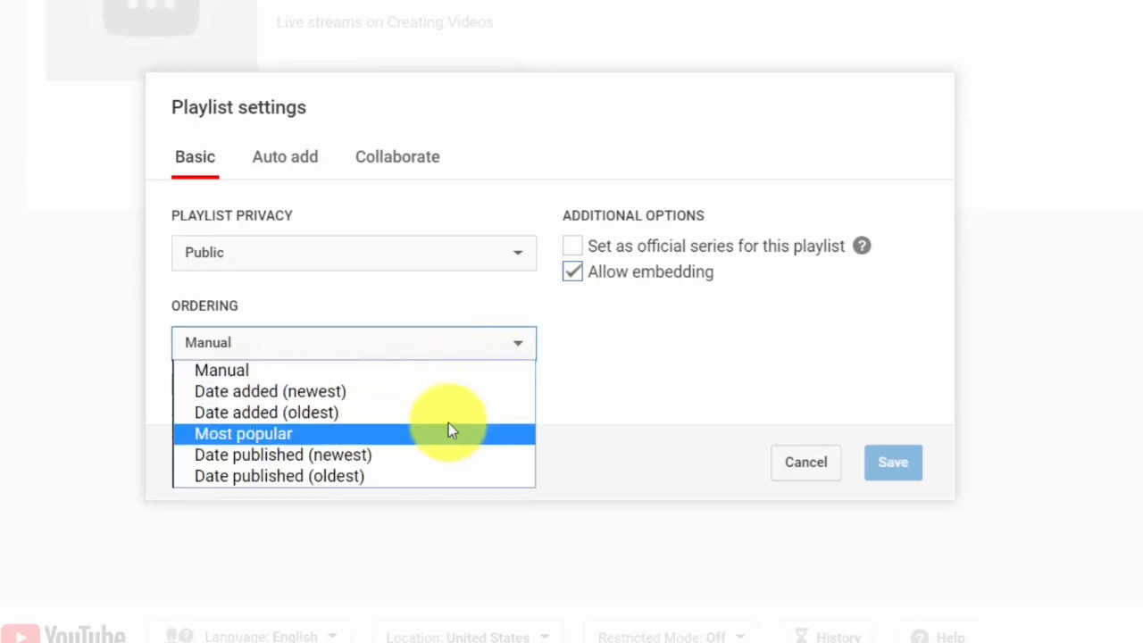
pyautogui.click(622, 366)
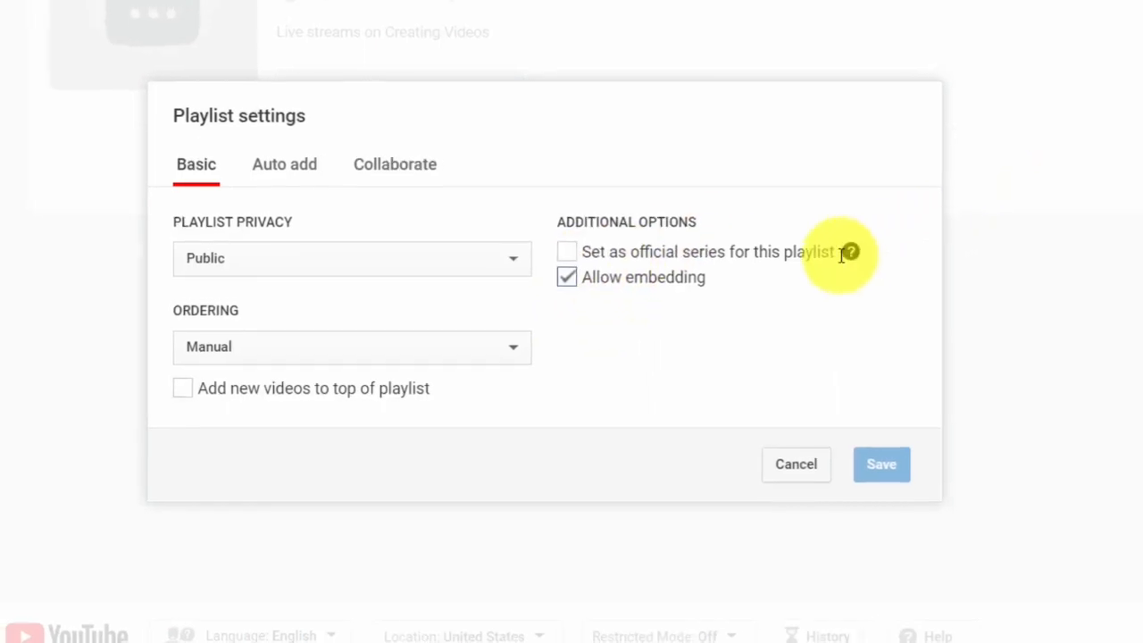
pyautogui.moveTo(850, 254)
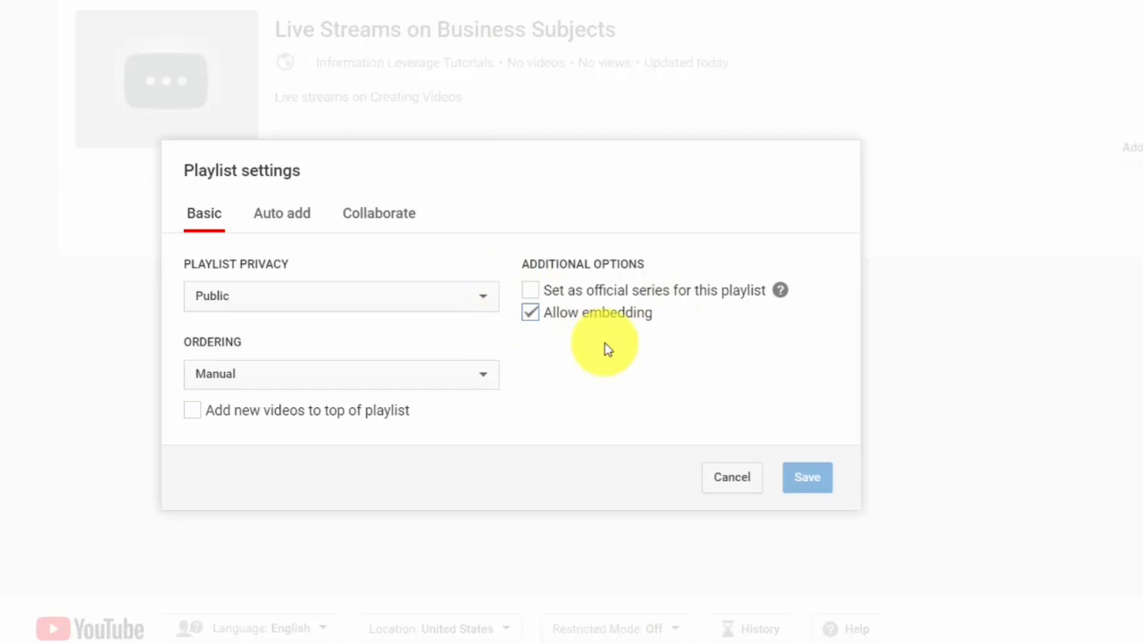
# Start a blank auto-add rule for the playlist and review its available matching conditions
pyautogui.click(284, 214)
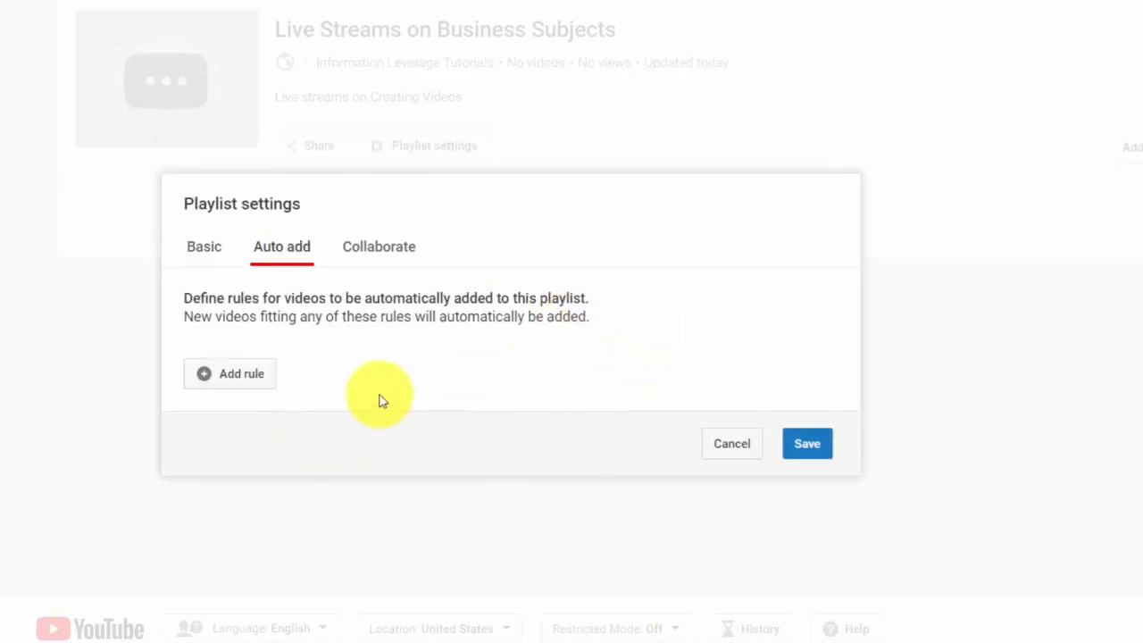
pyautogui.click(223, 375)
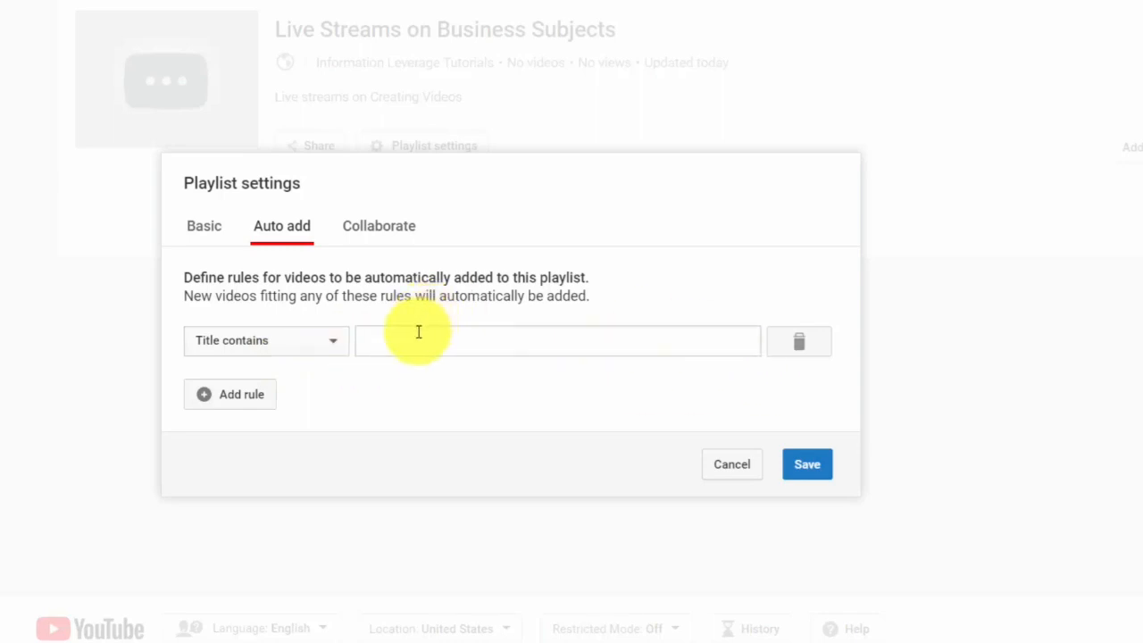
pyautogui.click(334, 342)
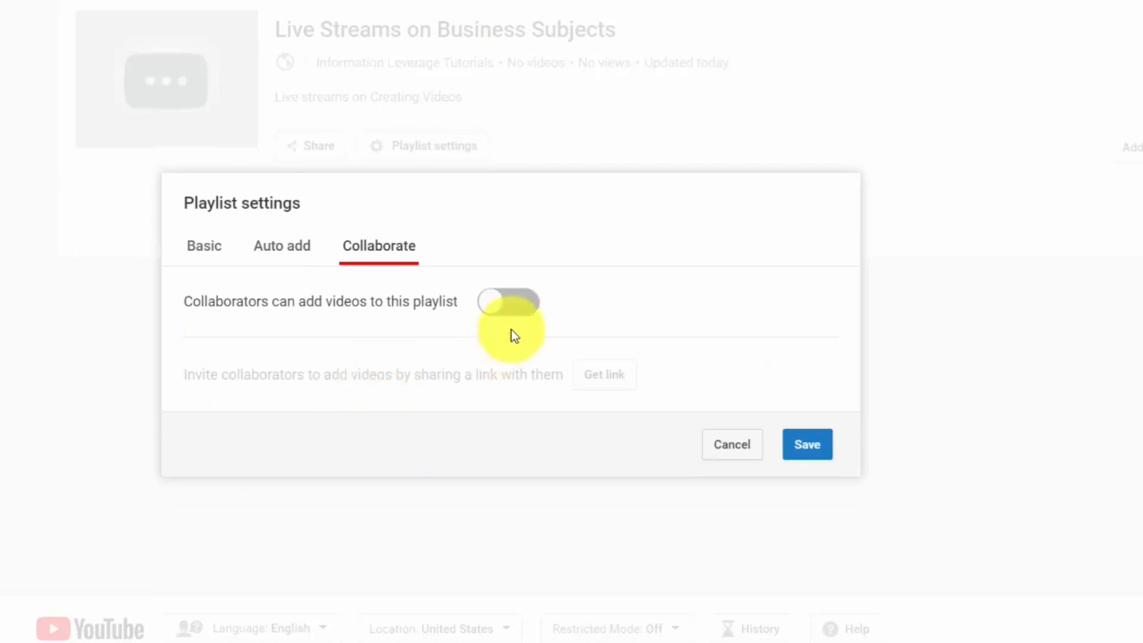
# Turn collaborator video additions on and back off, and save the playlist settings
pyautogui.click(509, 302)
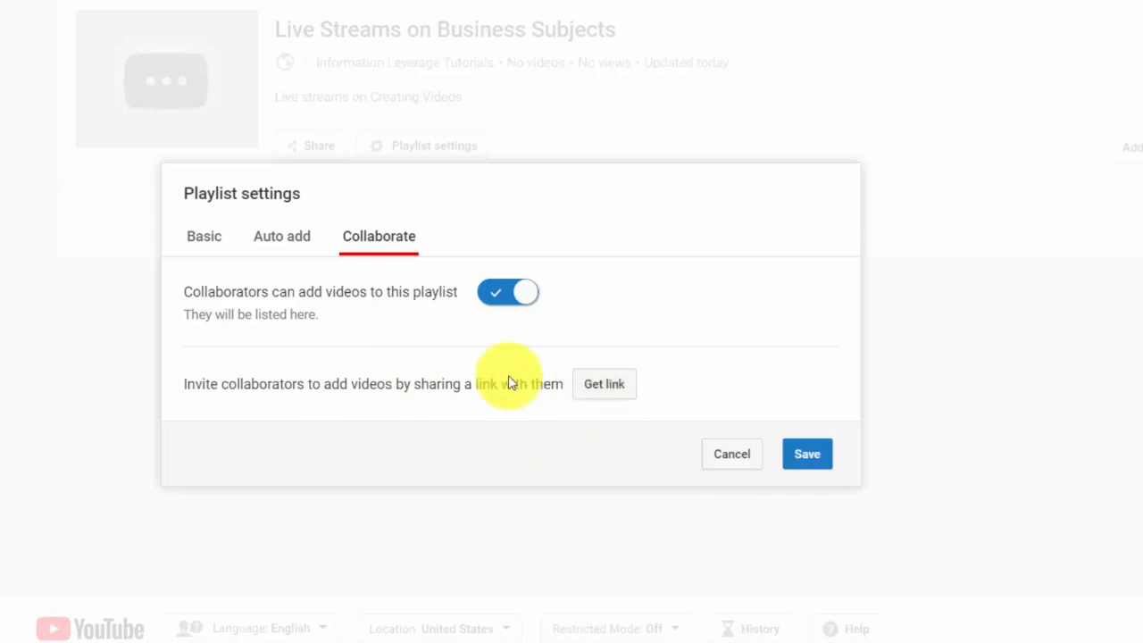
pyautogui.click(508, 292)
pyautogui.click(801, 450)
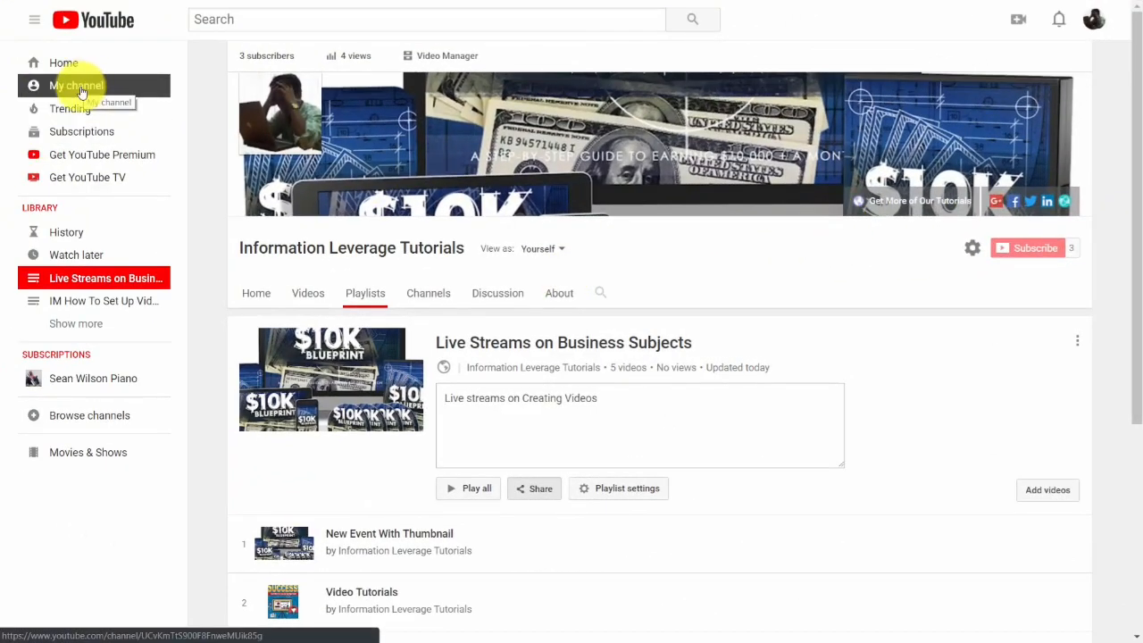
# Open the channel's home page, look over its trailer and uploads, and start customizing the channel
pyautogui.click(81, 92)
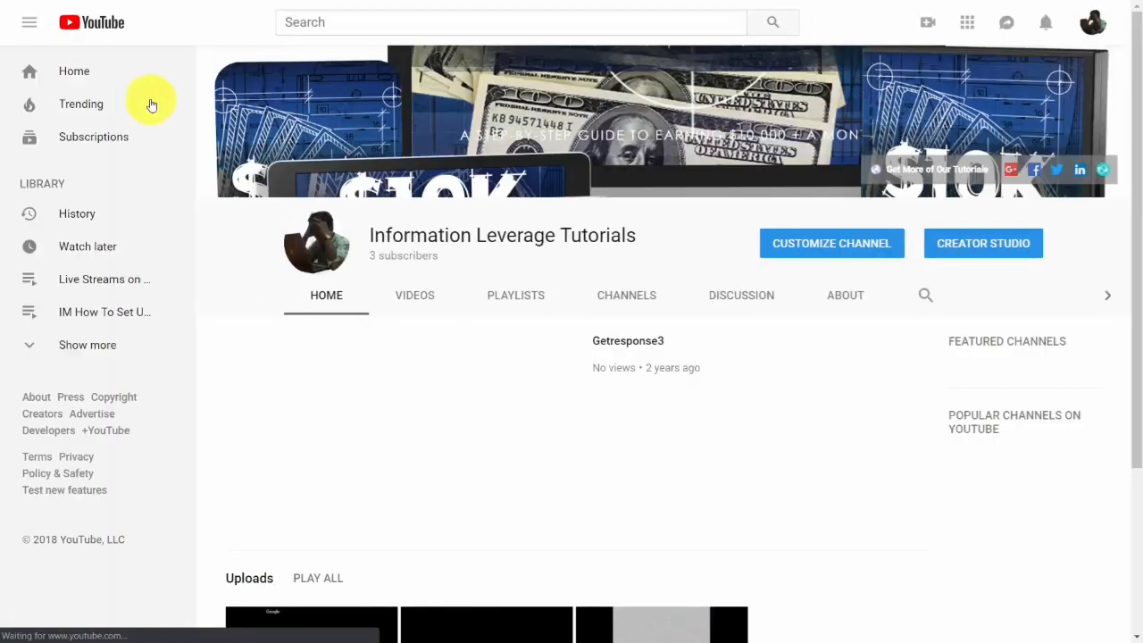
pyautogui.click(272, 512)
pyautogui.scroll(-3, 663, 322)
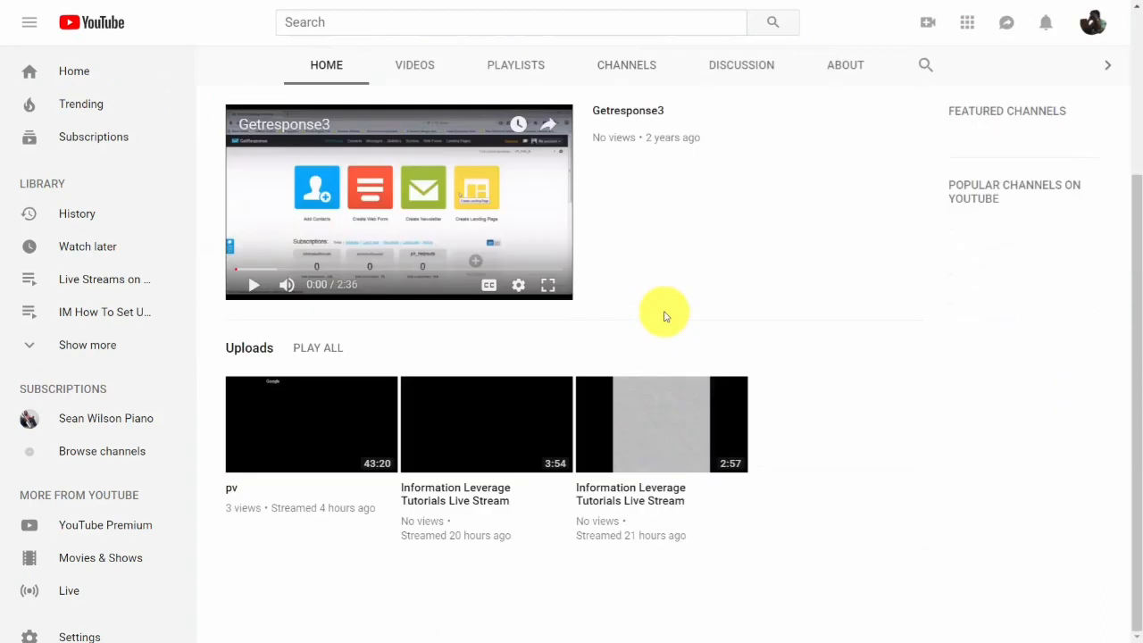
pyautogui.scroll(3, 663, 316)
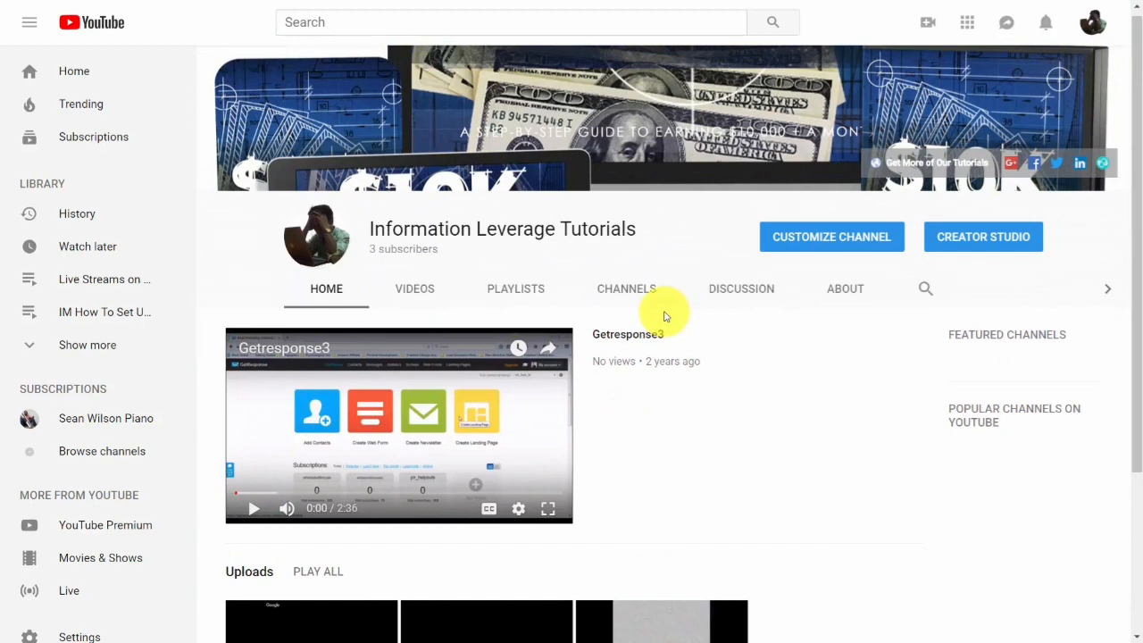
pyautogui.click(850, 239)
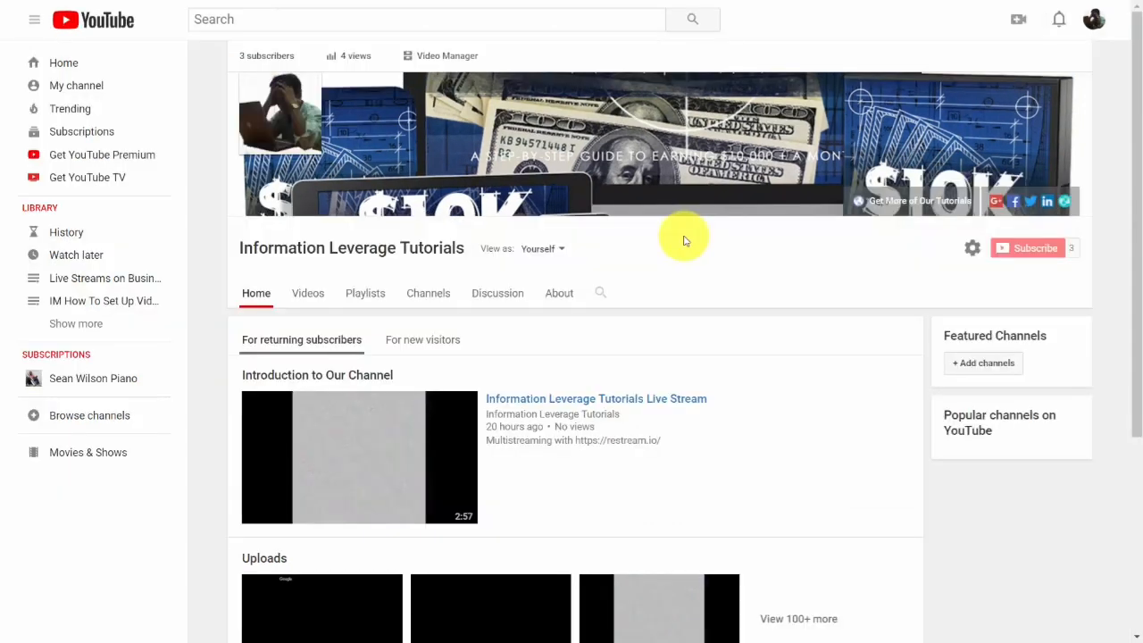
# Add a single-playlist section below Uploads showing Live Streams on Business Subjects in a horizontal row layout
pyautogui.scroll(-5, 684, 237)
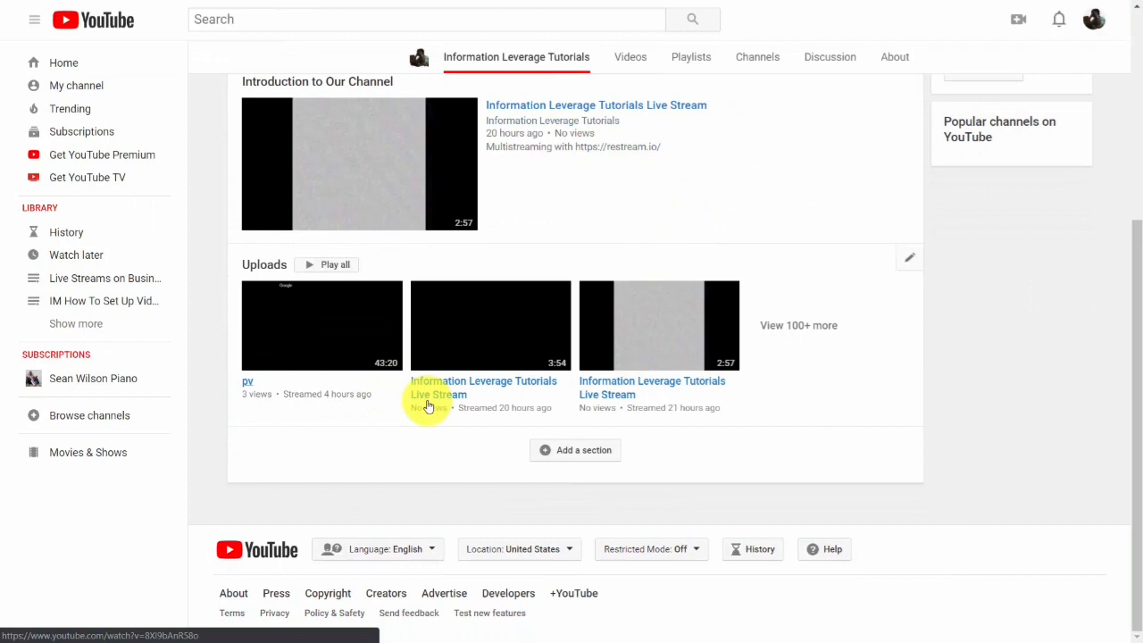
pyautogui.click(545, 453)
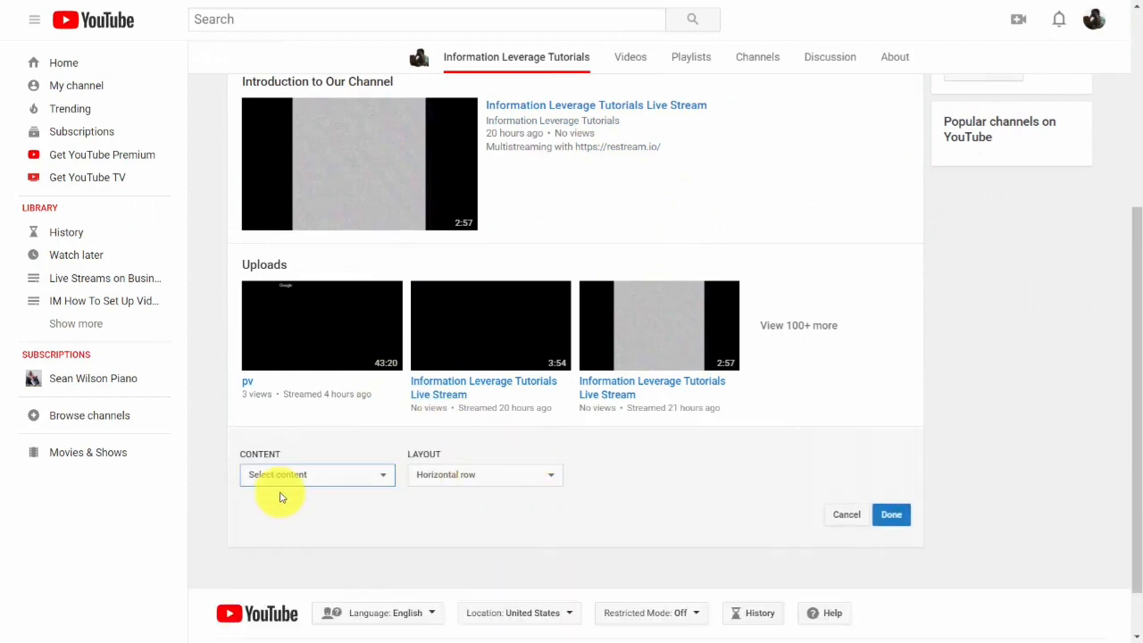
pyautogui.click(379, 474)
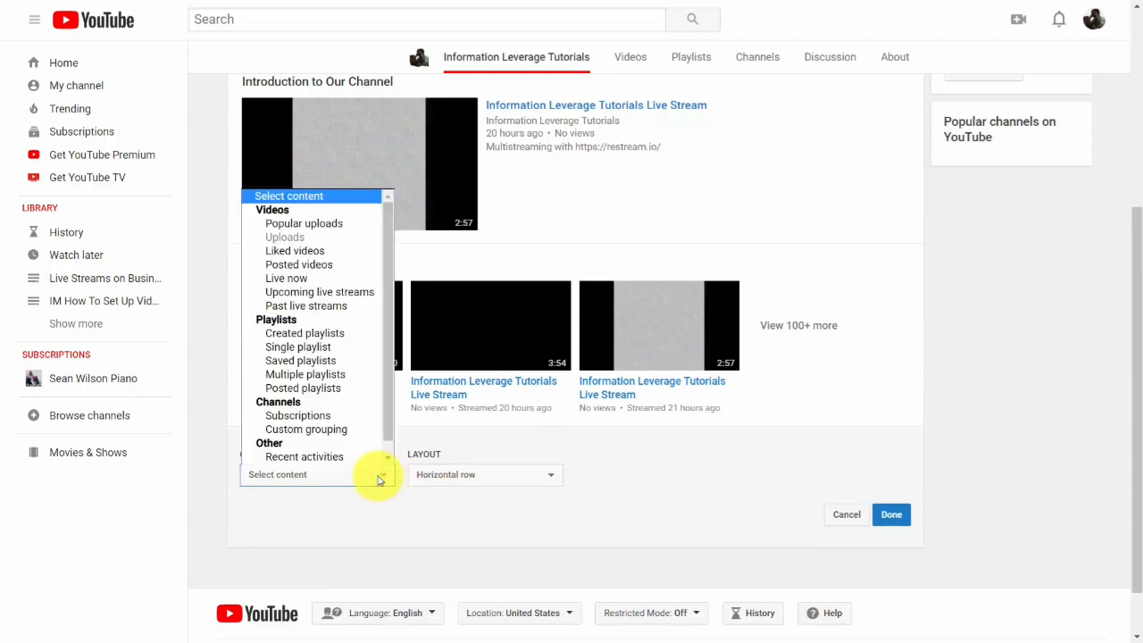
pyautogui.click(350, 347)
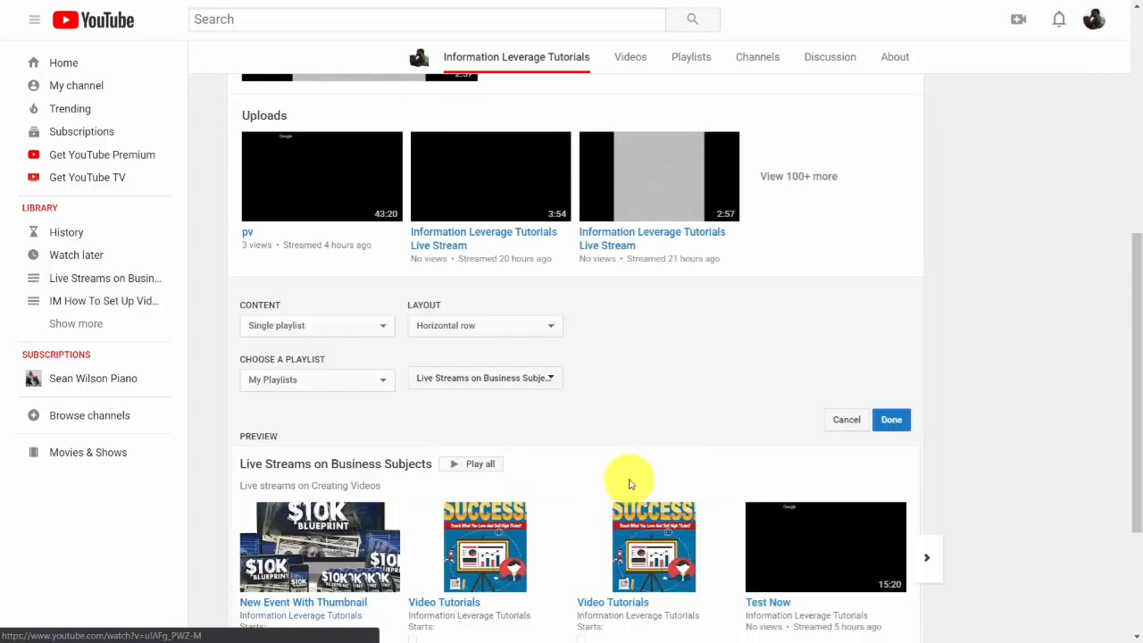
pyautogui.scroll(-1, 661, 427)
pyautogui.click(890, 420)
pyautogui.scroll(2, 696, 396)
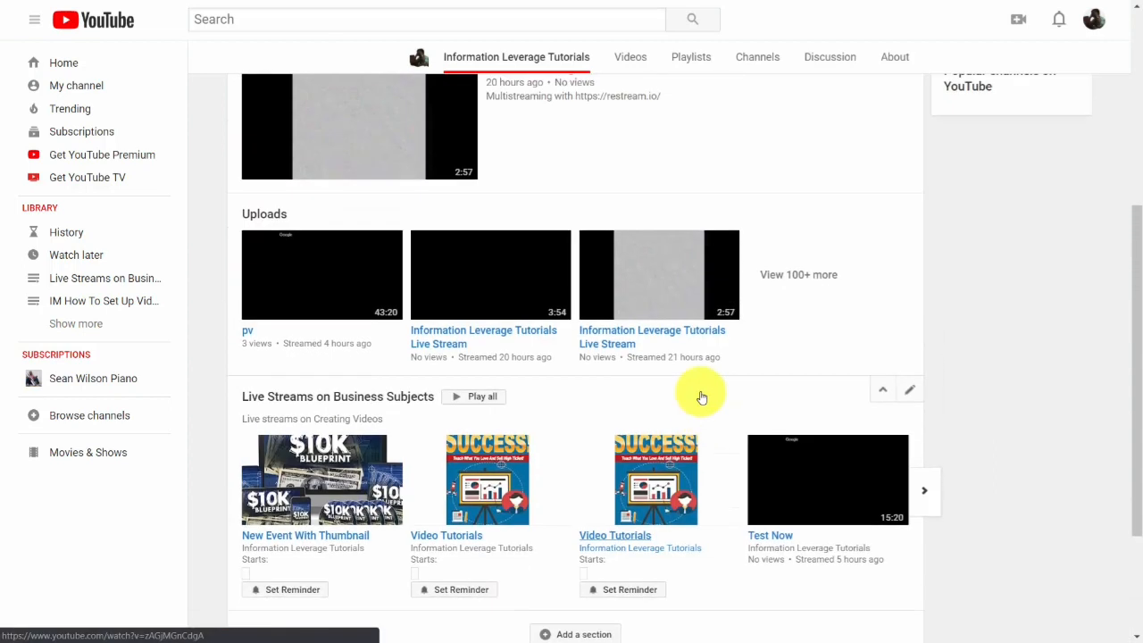
pyautogui.scroll(-2, 701, 392)
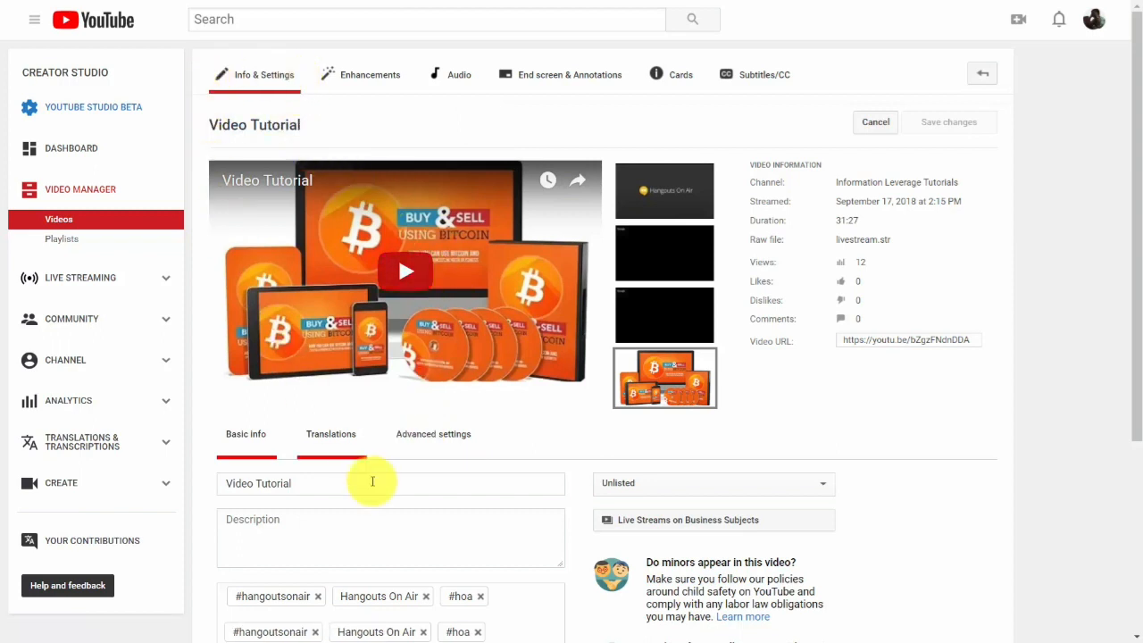
# Allow live chat replay in the Video Tutorial video's advanced settings and review its distribution, statistics and category options
pyautogui.click(429, 440)
pyautogui.scroll(-3, 540, 444)
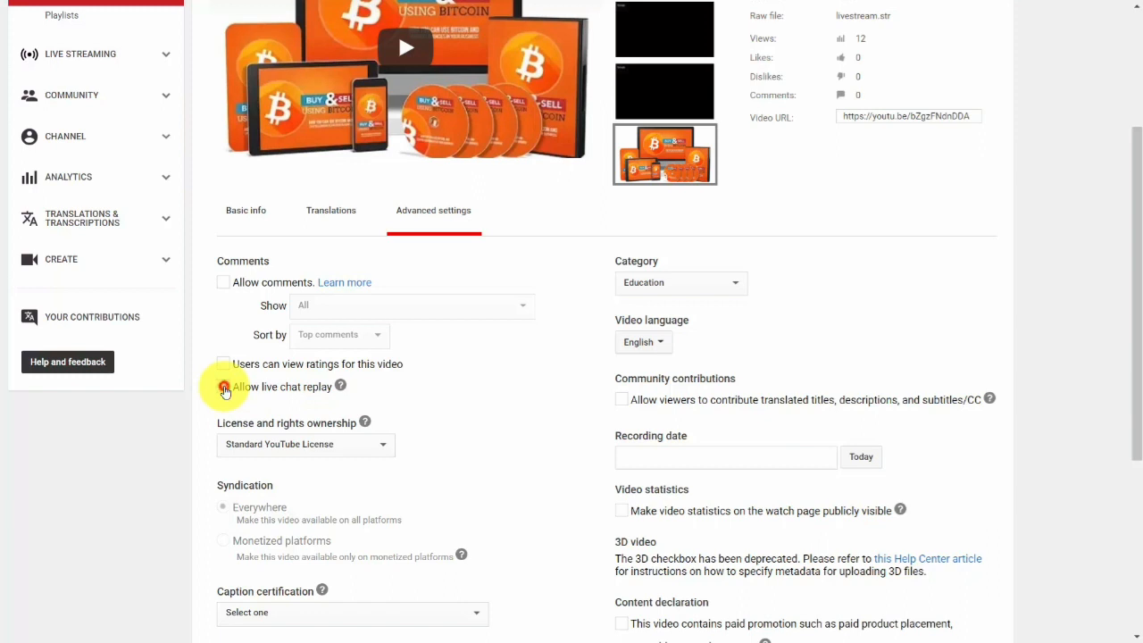
pyautogui.click(224, 389)
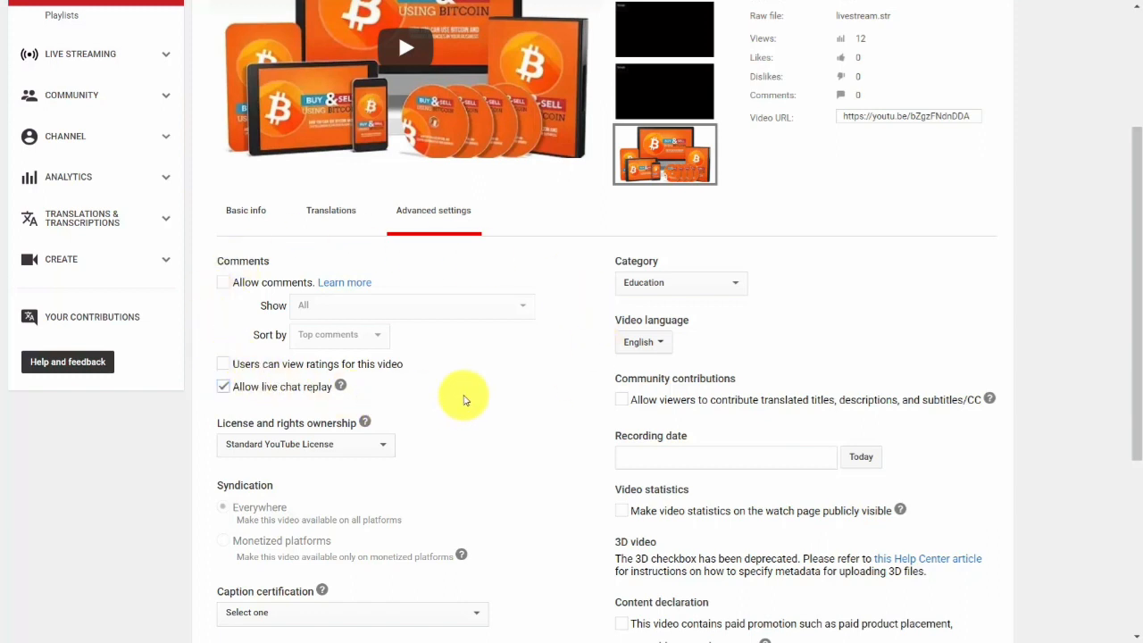
pyautogui.scroll(-3, 463, 400)
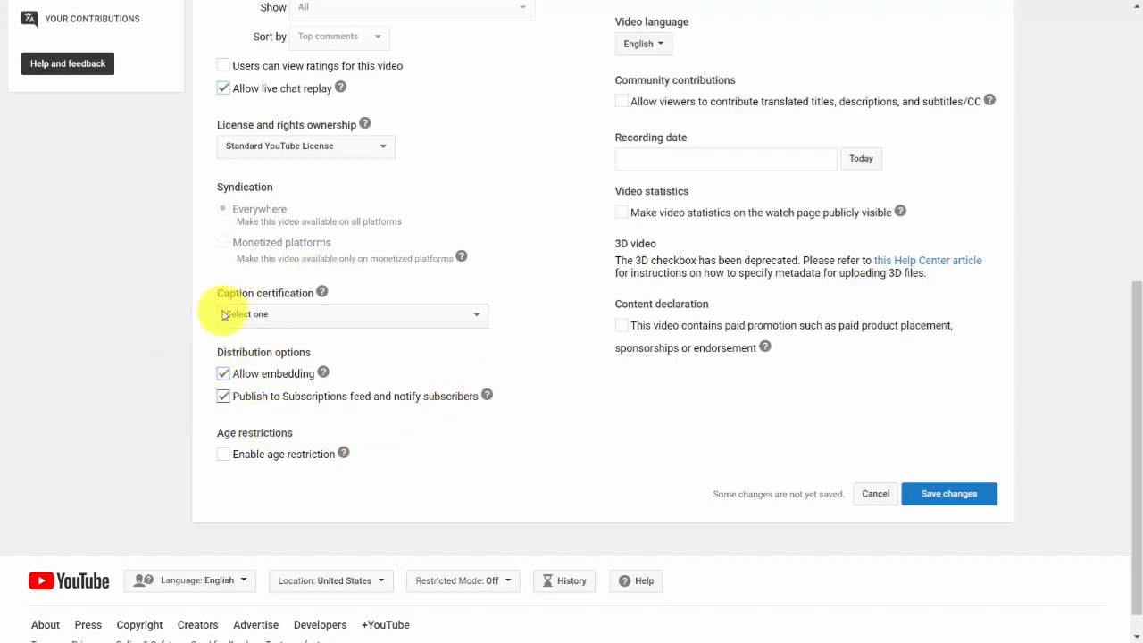
pyautogui.click(223, 375)
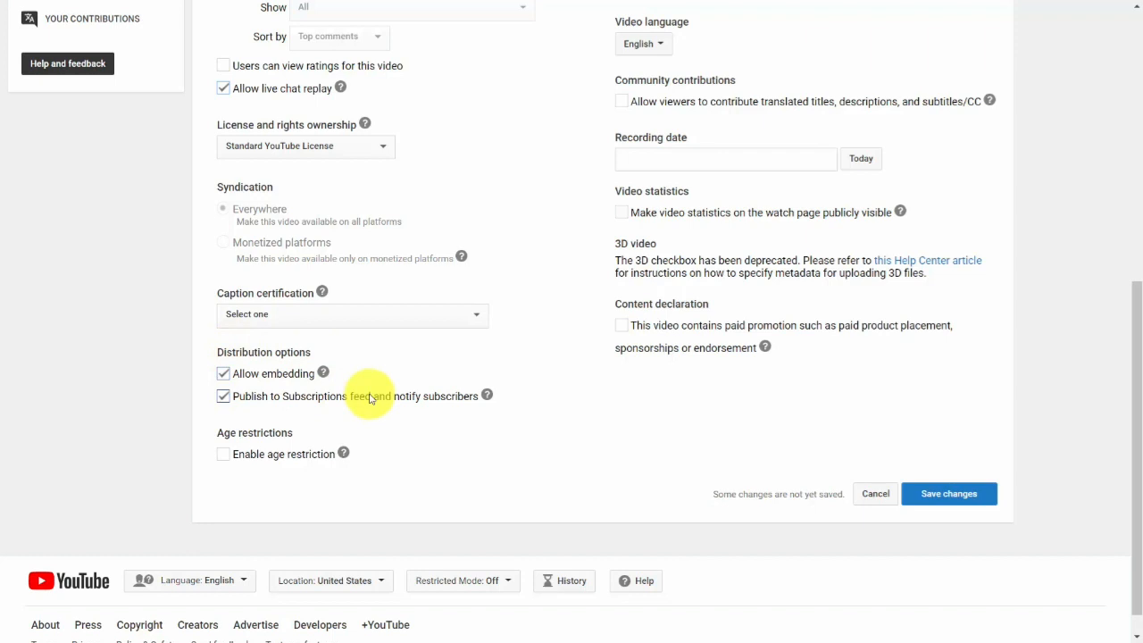
pyautogui.scroll(2, 371, 398)
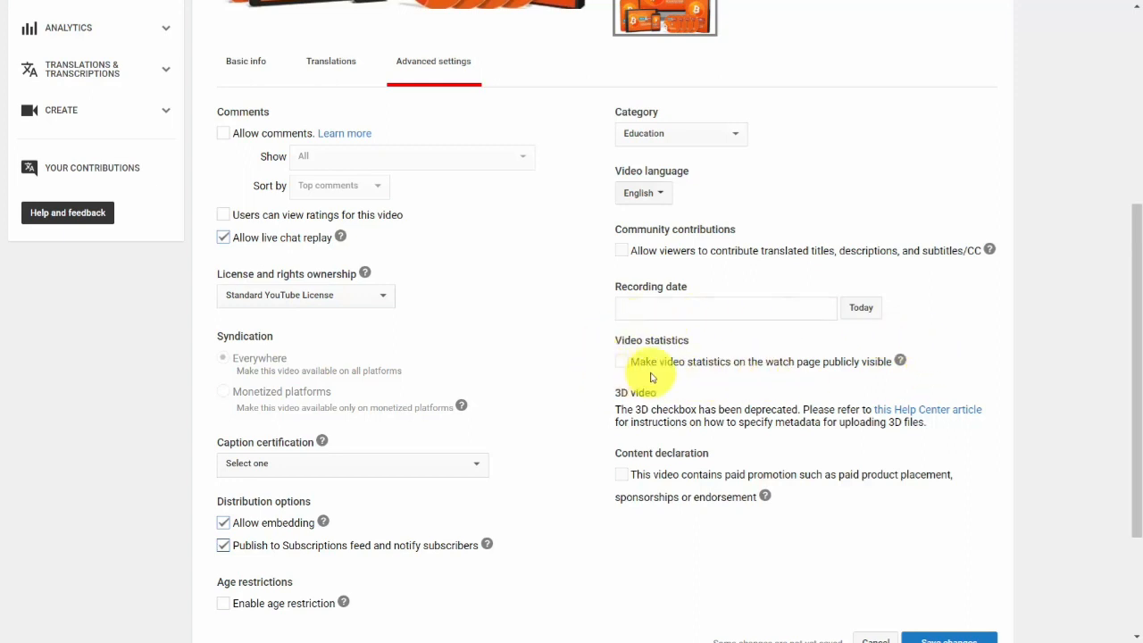
pyautogui.scroll(2, 524, 413)
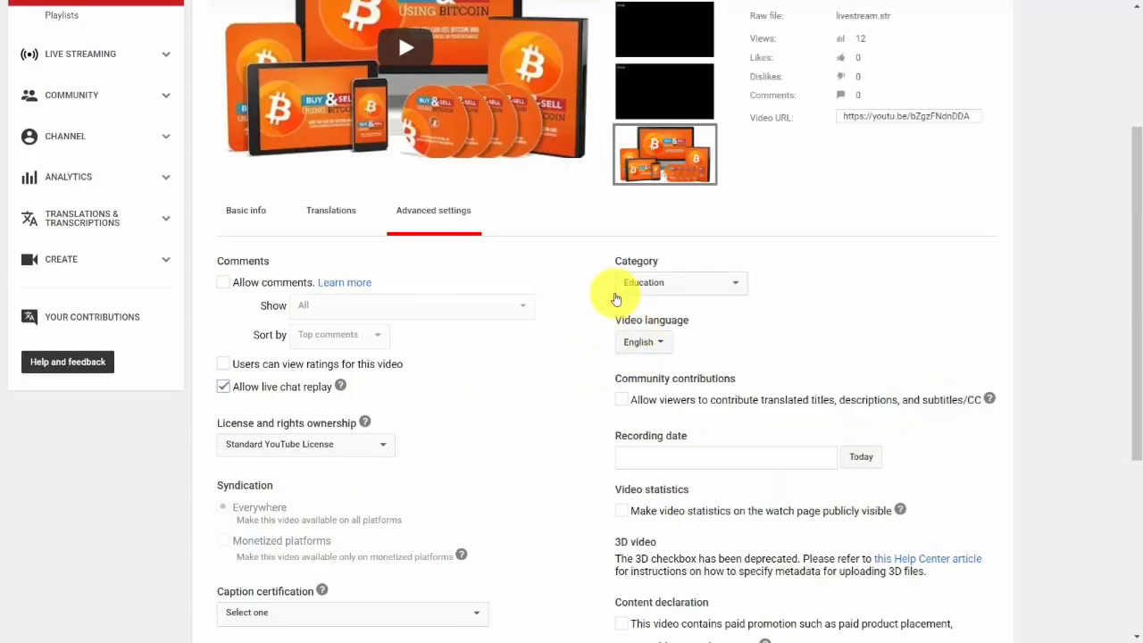
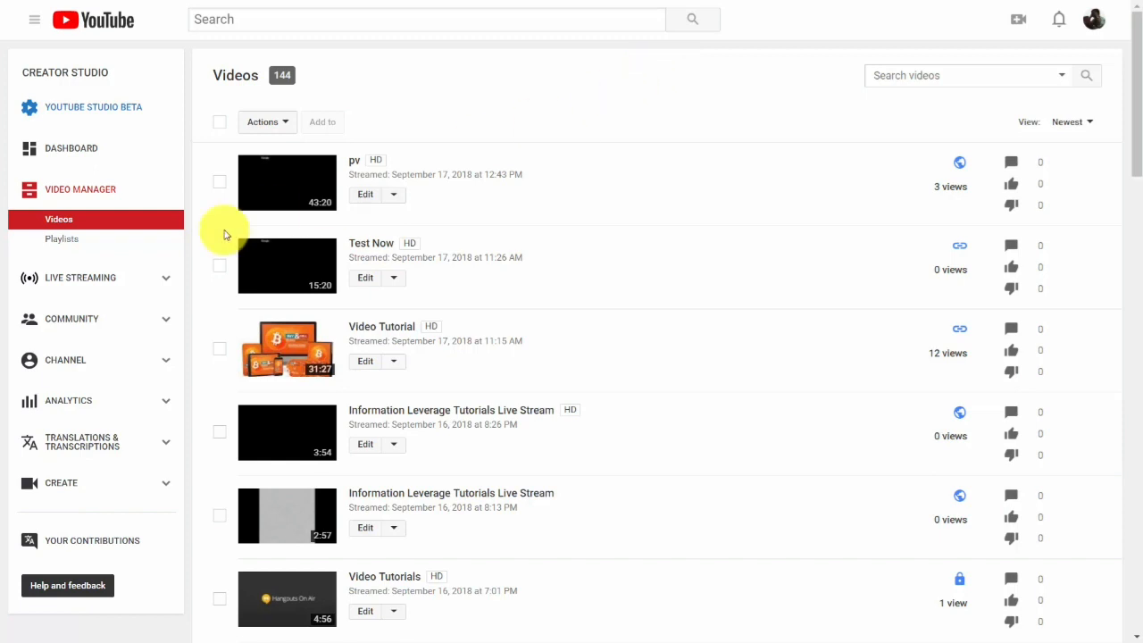
# Open the channel's subscriber list in the community section and sort it by most popular
pyautogui.click(59, 328)
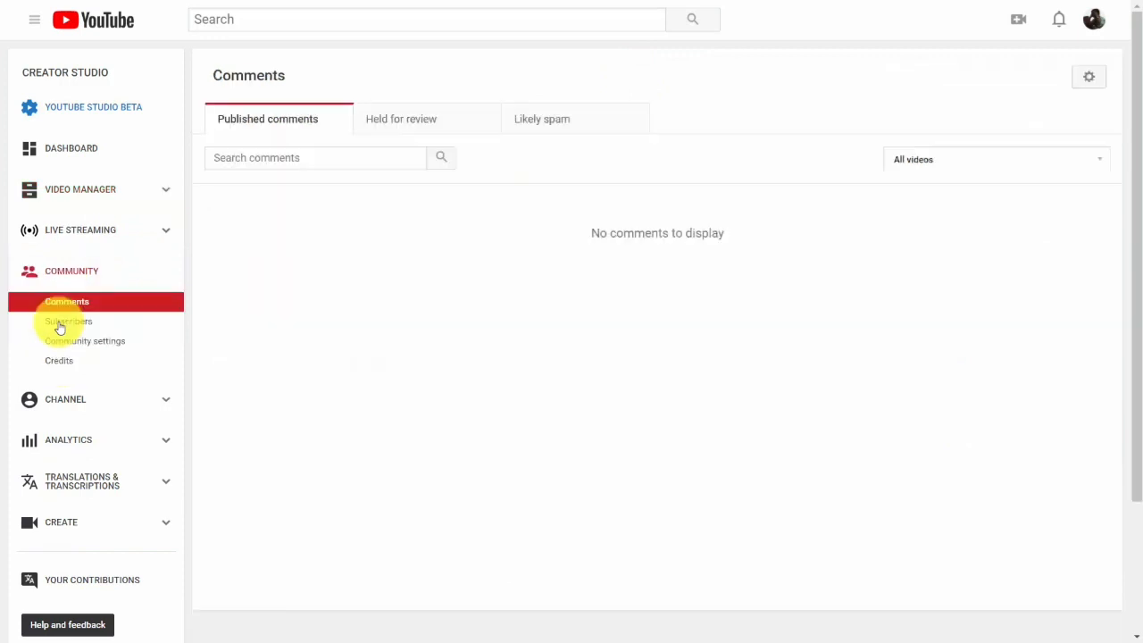
pyautogui.click(75, 323)
pyautogui.scroll(-1, 674, 29)
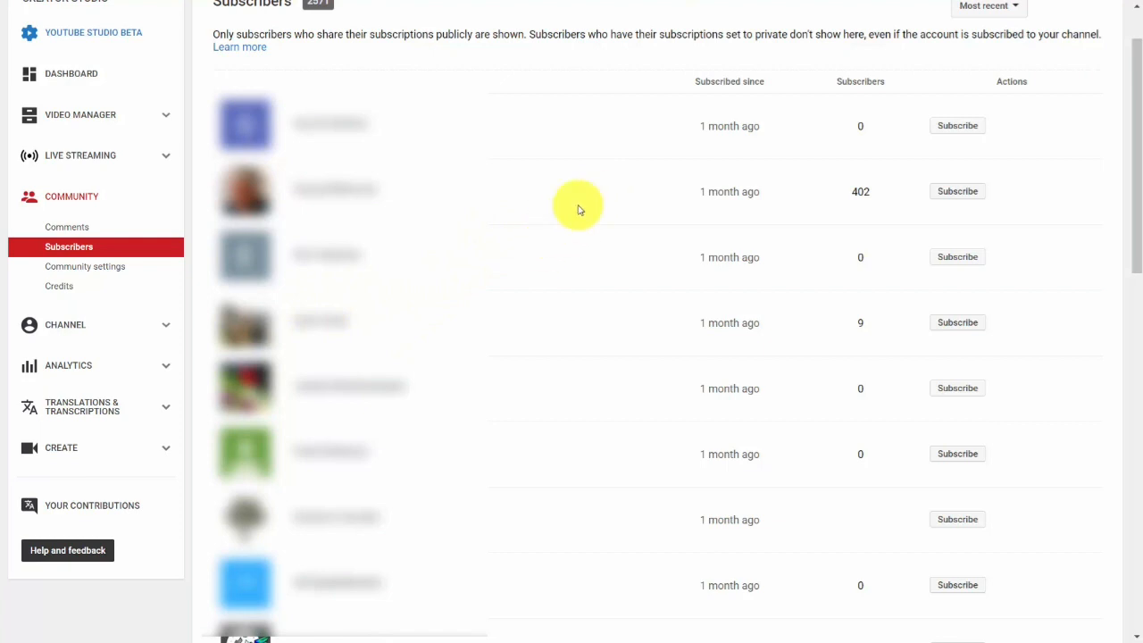
pyautogui.click(1015, 10)
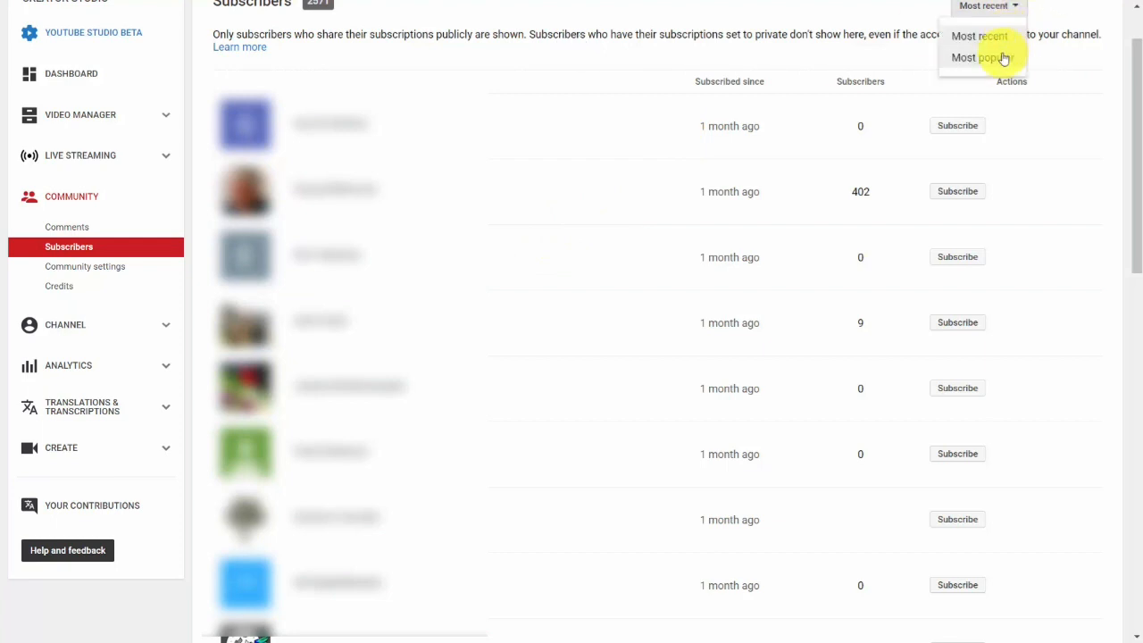
pyautogui.click(1004, 58)
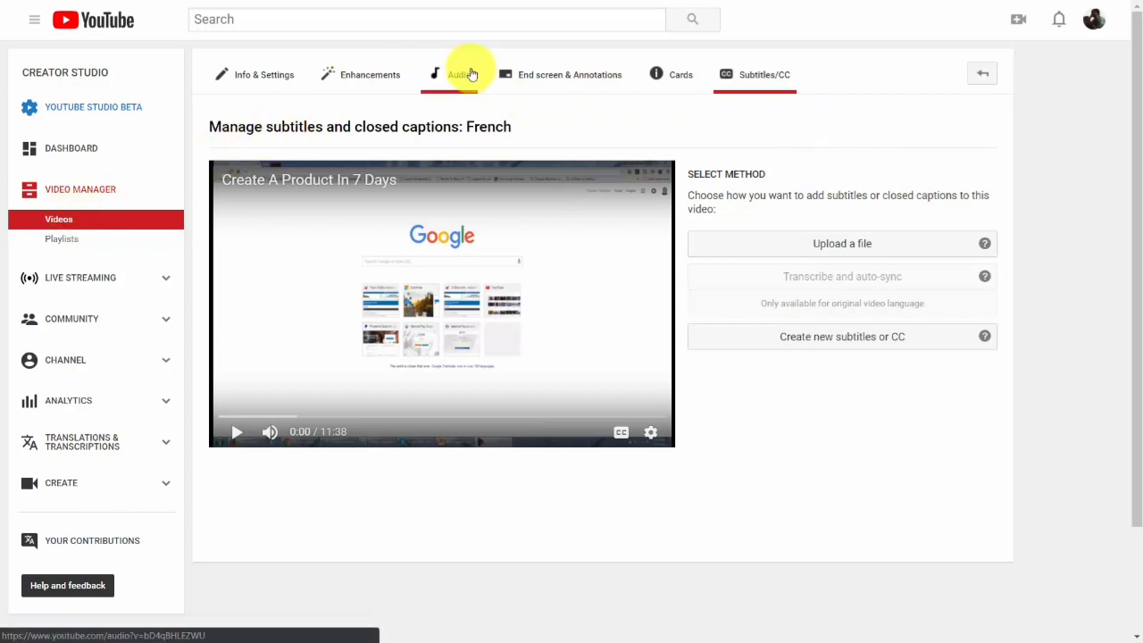
# Open the audio editor for the Create A Product In 7 Days video, pause its preview and look over the top tracks
pyautogui.click(456, 77)
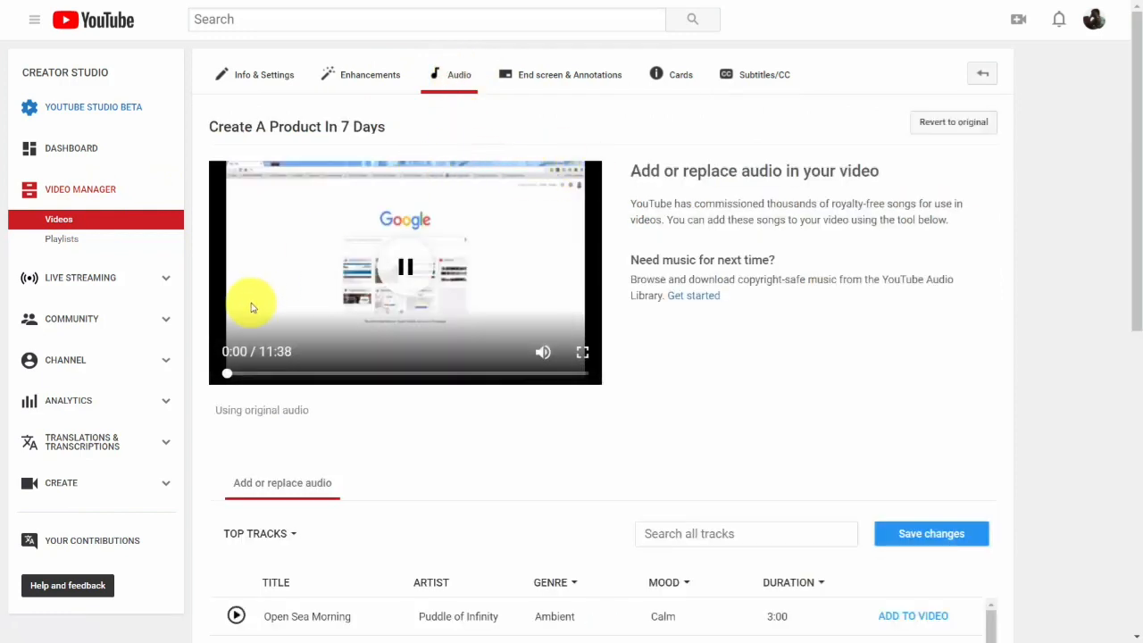
pyautogui.click(406, 268)
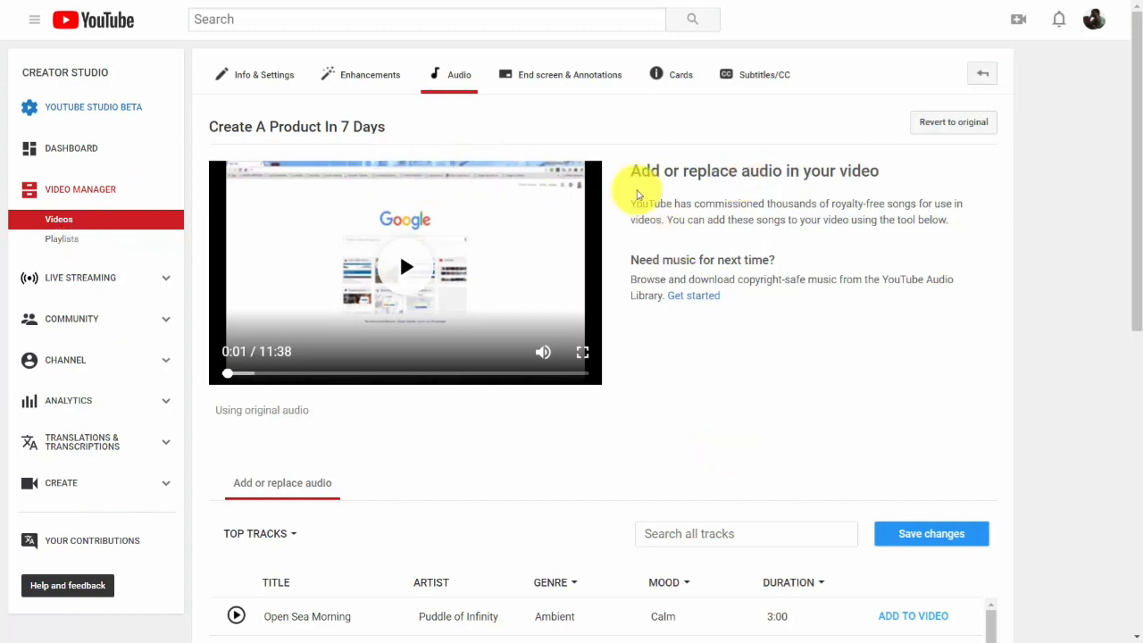
pyautogui.scroll(-2, 651, 190)
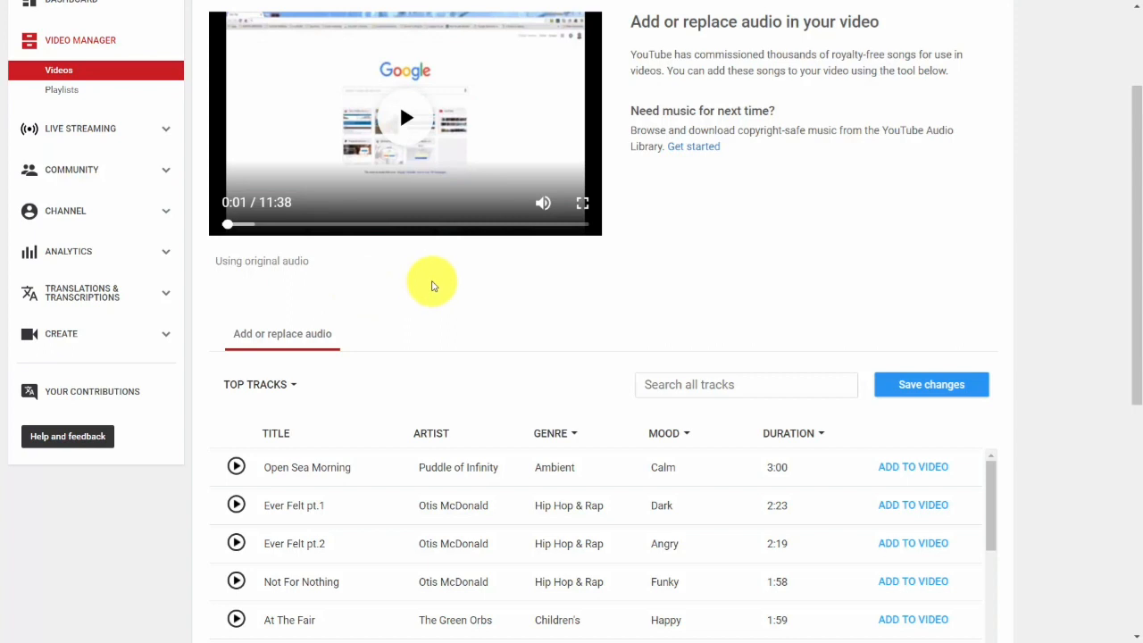
pyautogui.scroll(-2, 528, 289)
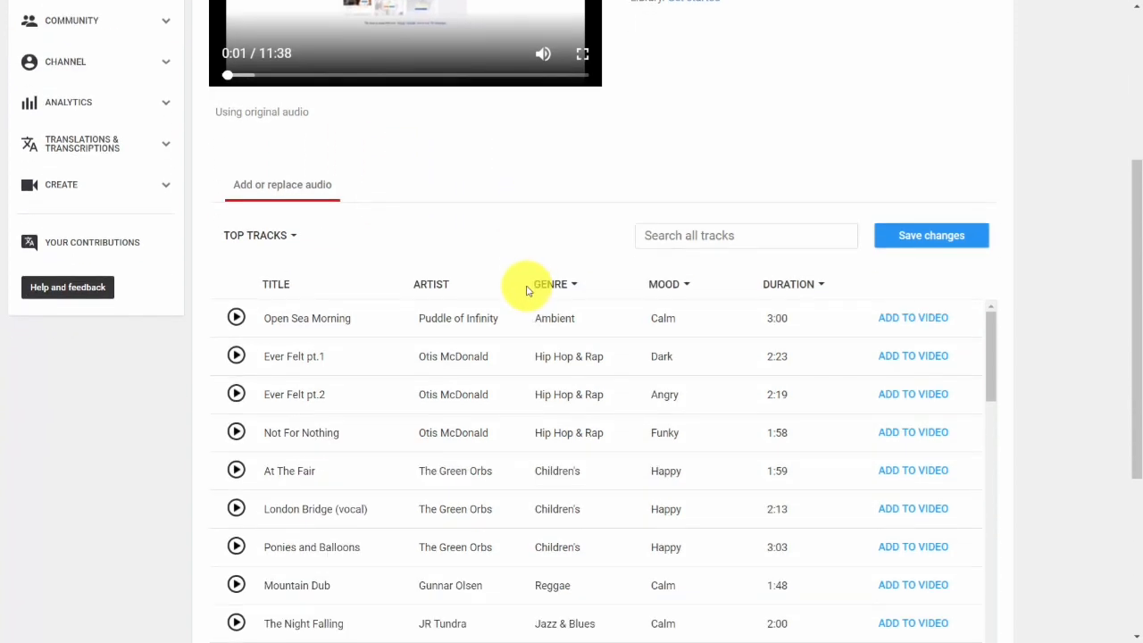
pyautogui.scroll(-1, 525, 203)
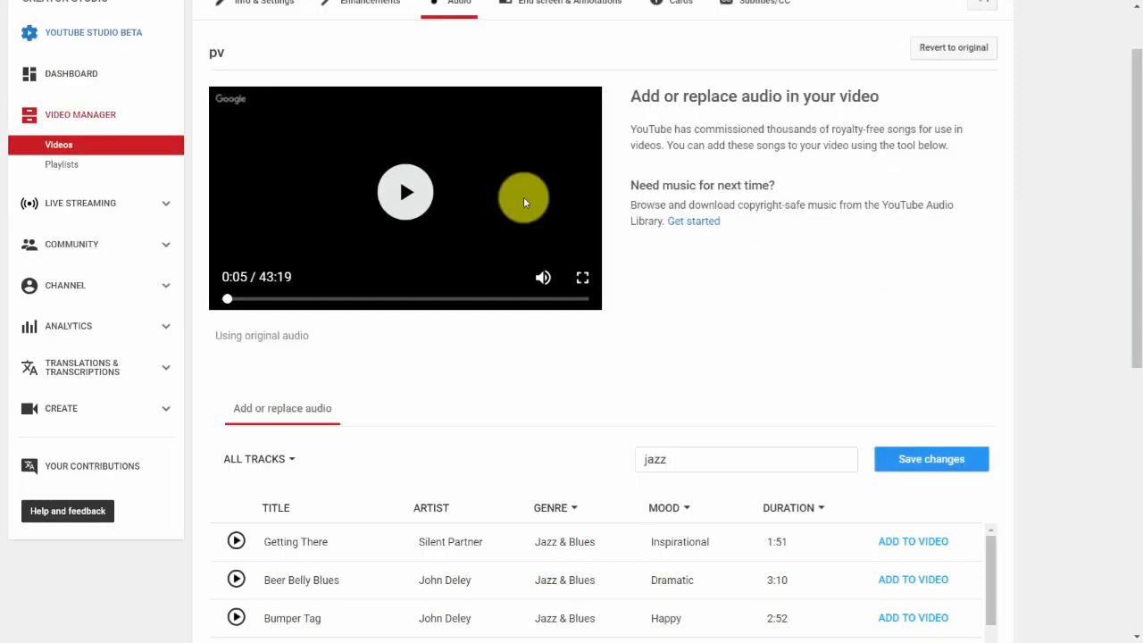
# Look through the jazz search results in the audio track list for the pv video
pyautogui.scroll(1, 523, 196)
pyautogui.scroll(-4, 523, 201)
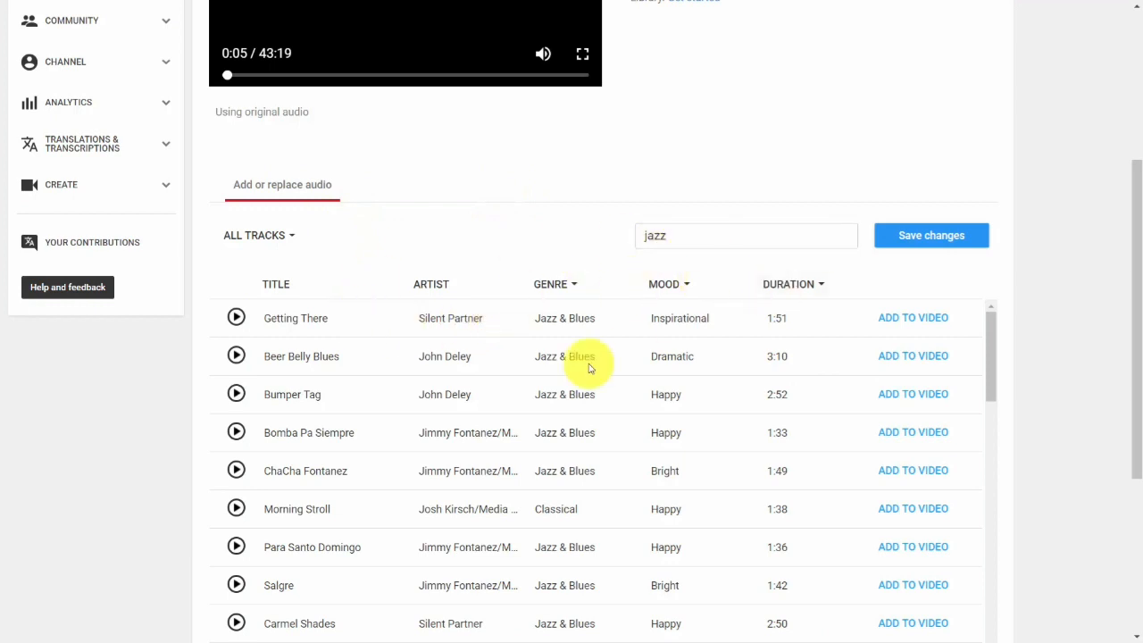
pyautogui.scroll(-3, 552, 398)
pyautogui.scroll(4, 512, 383)
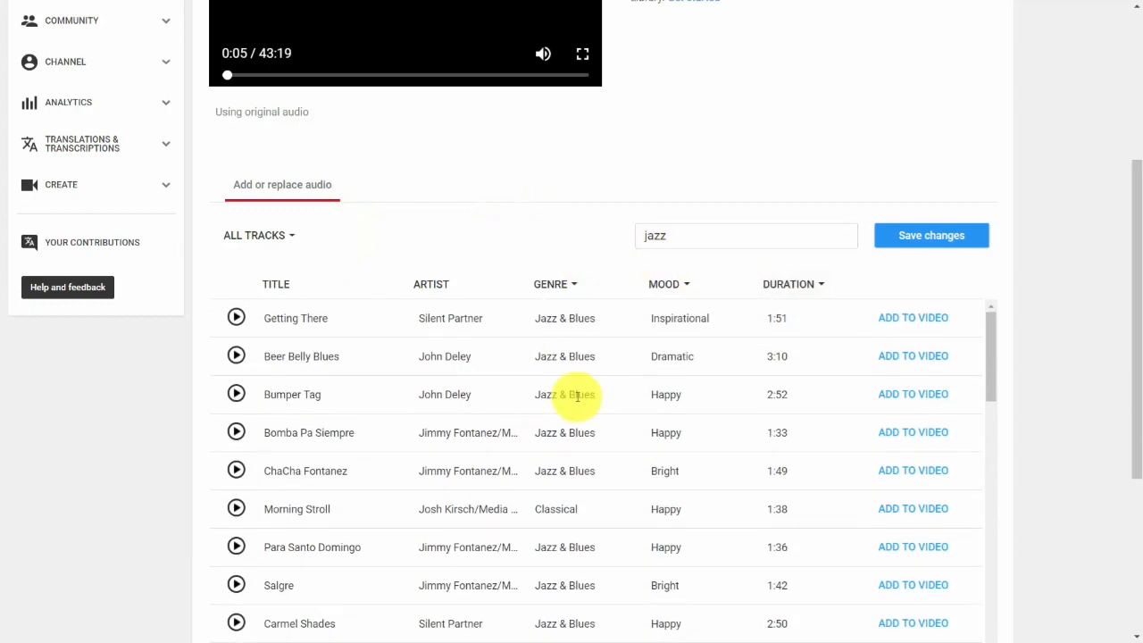
pyautogui.scroll(1, 676, 382)
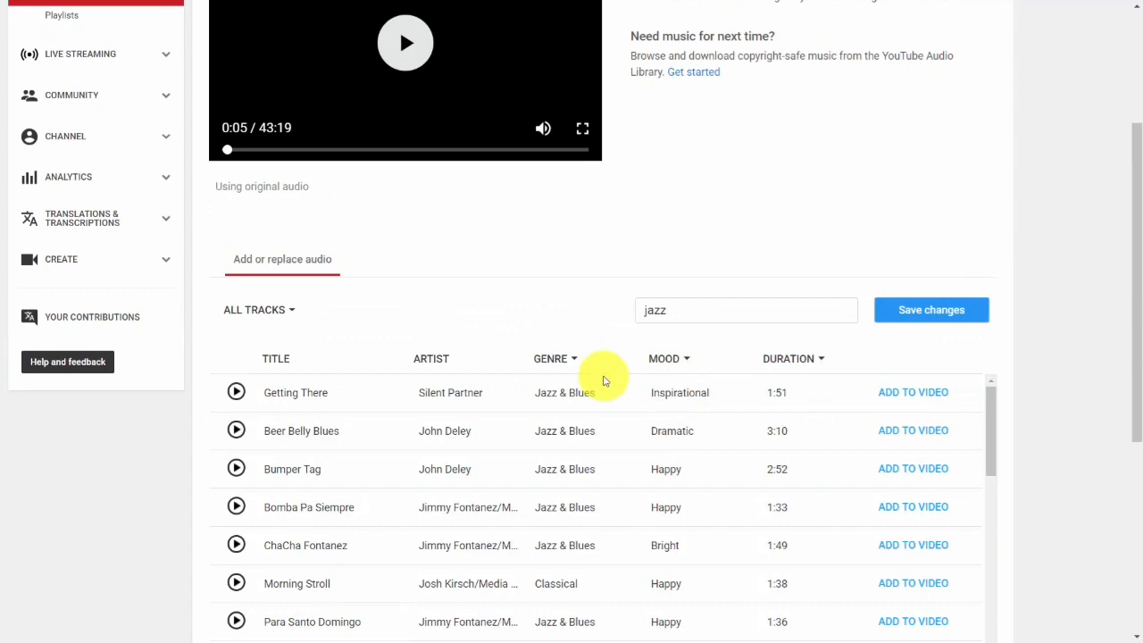
pyautogui.scroll(-1, 602, 379)
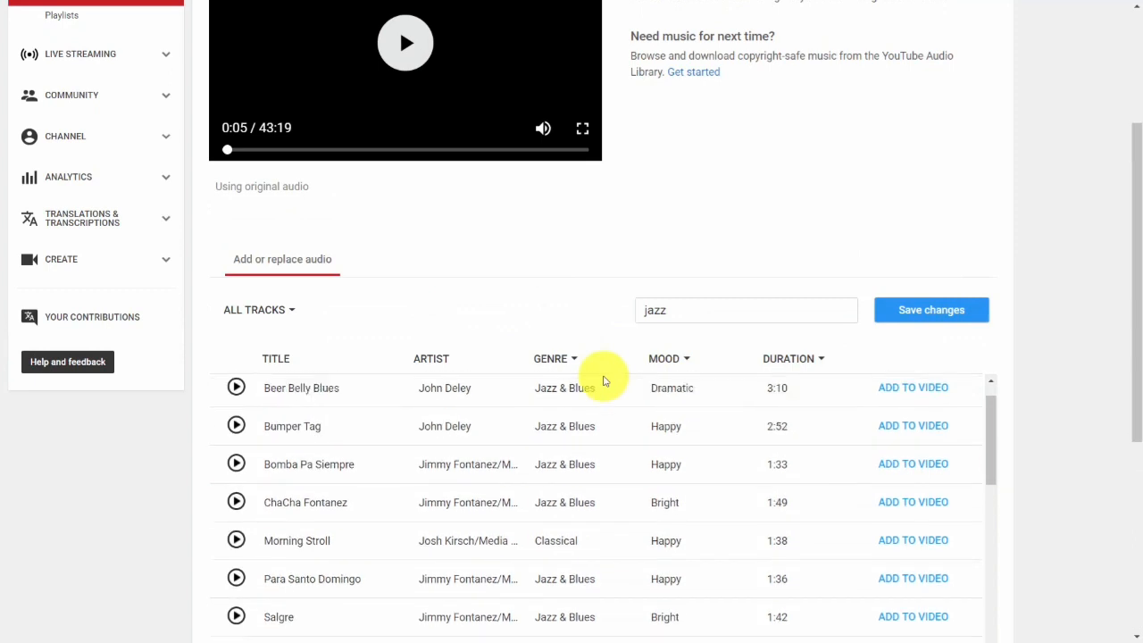
pyautogui.scroll(1, 601, 378)
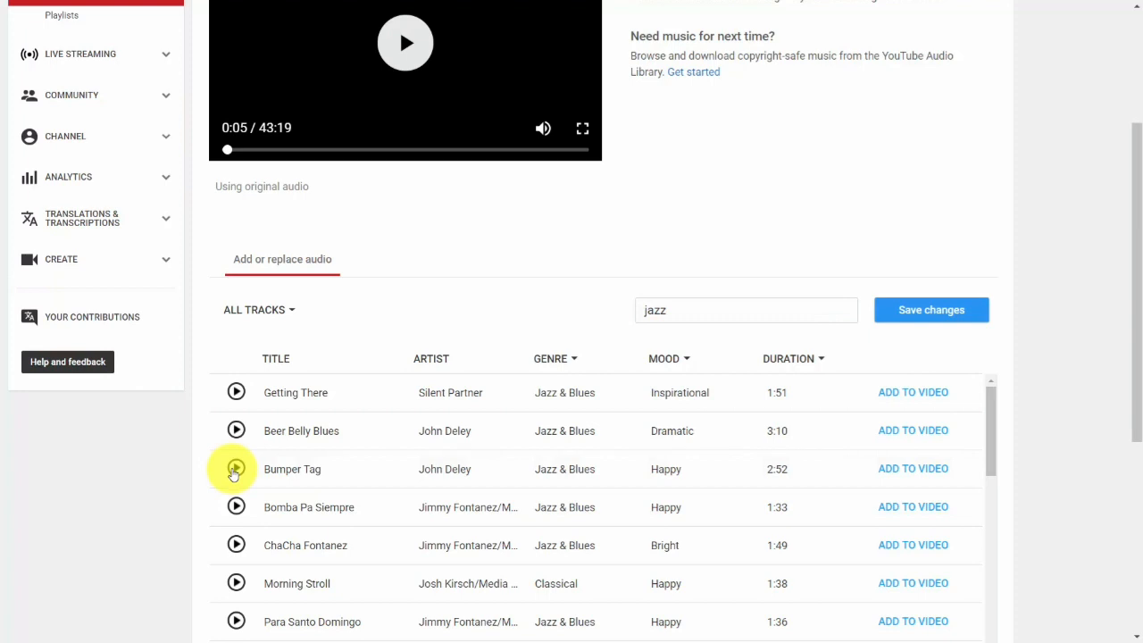
# Filter the audio tracks to the Jazz & Blues genre and look through the list
pyautogui.click(567, 360)
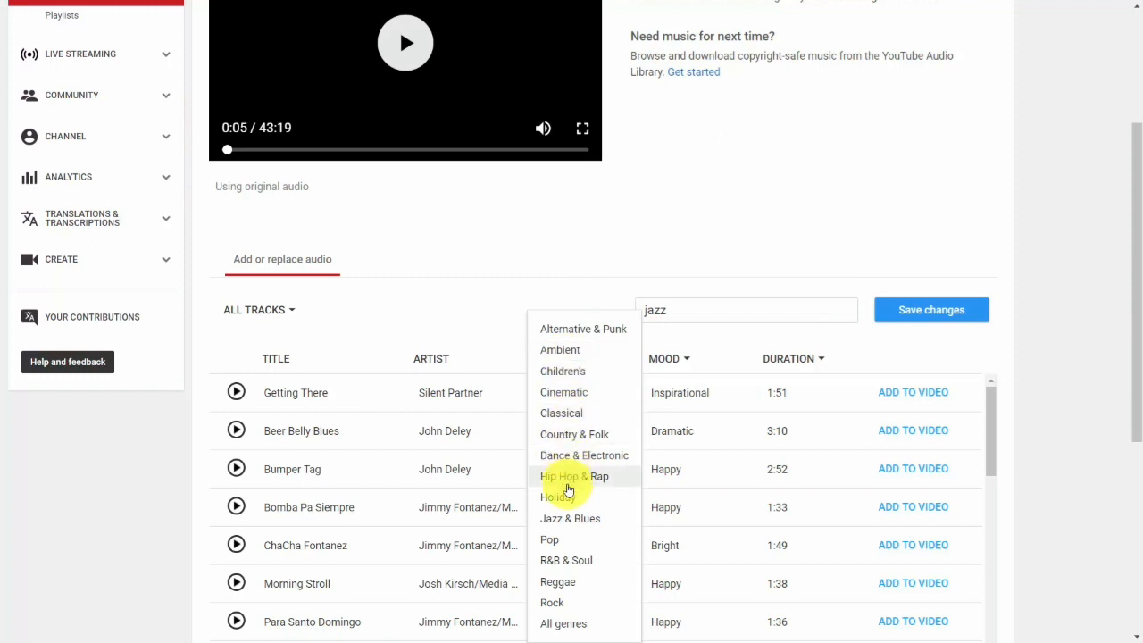
pyautogui.click(568, 518)
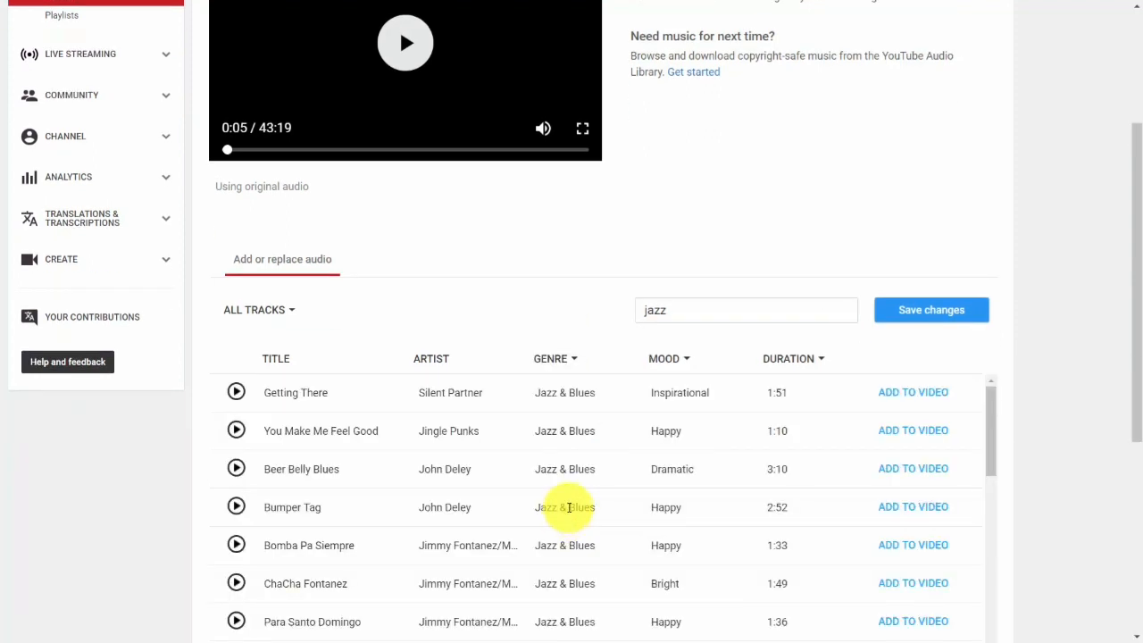
pyautogui.scroll(-3, 563, 501)
pyautogui.scroll(2, 562, 502)
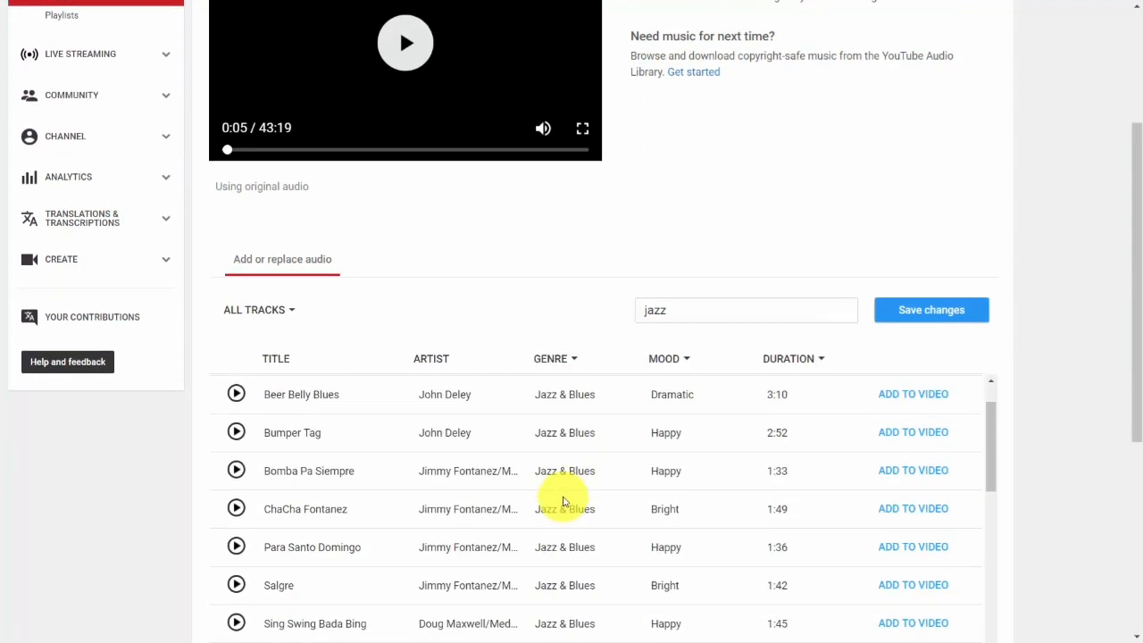
pyautogui.scroll(-2, 1042, 442)
pyautogui.scroll(1, 706, 407)
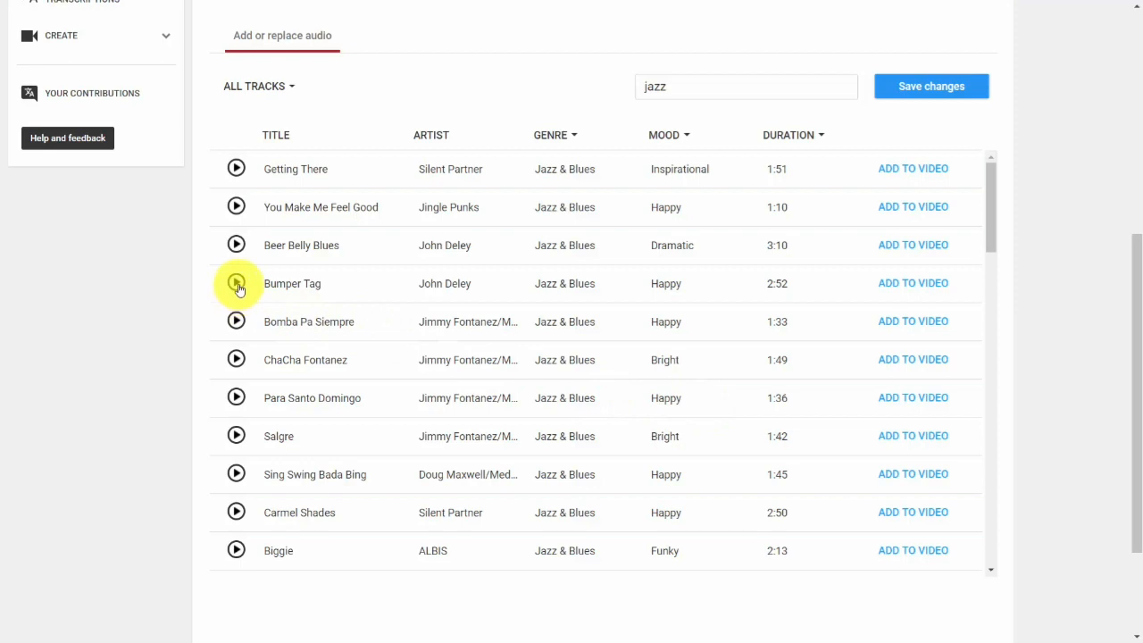
pyautogui.scroll(3, 321, 336)
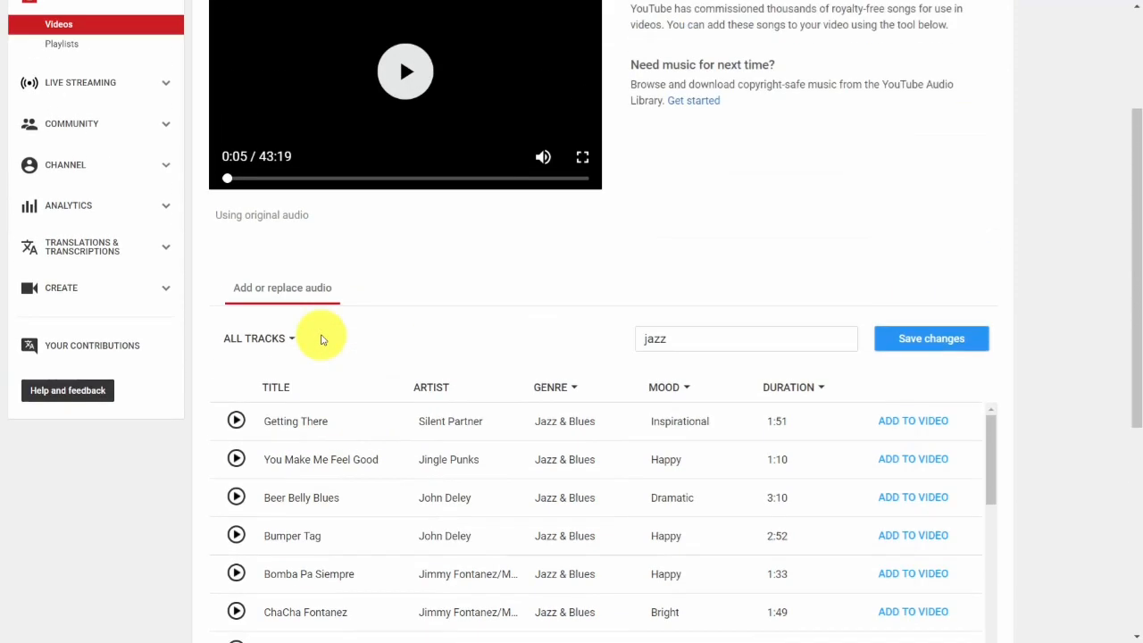
pyautogui.scroll(1, 322, 340)
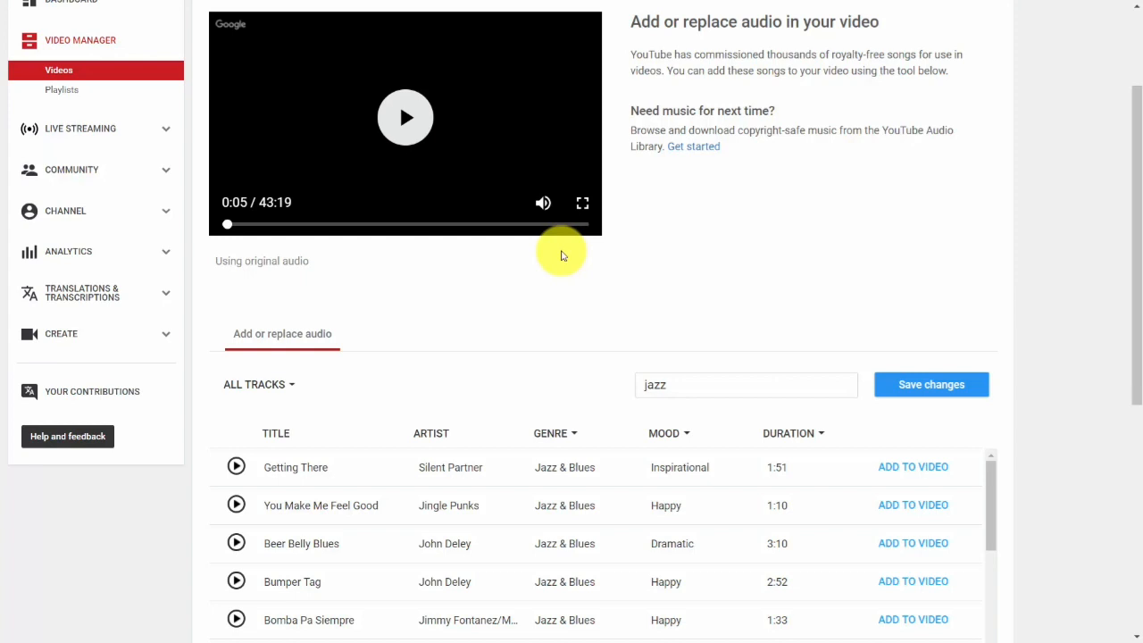
pyautogui.scroll(2, 561, 256)
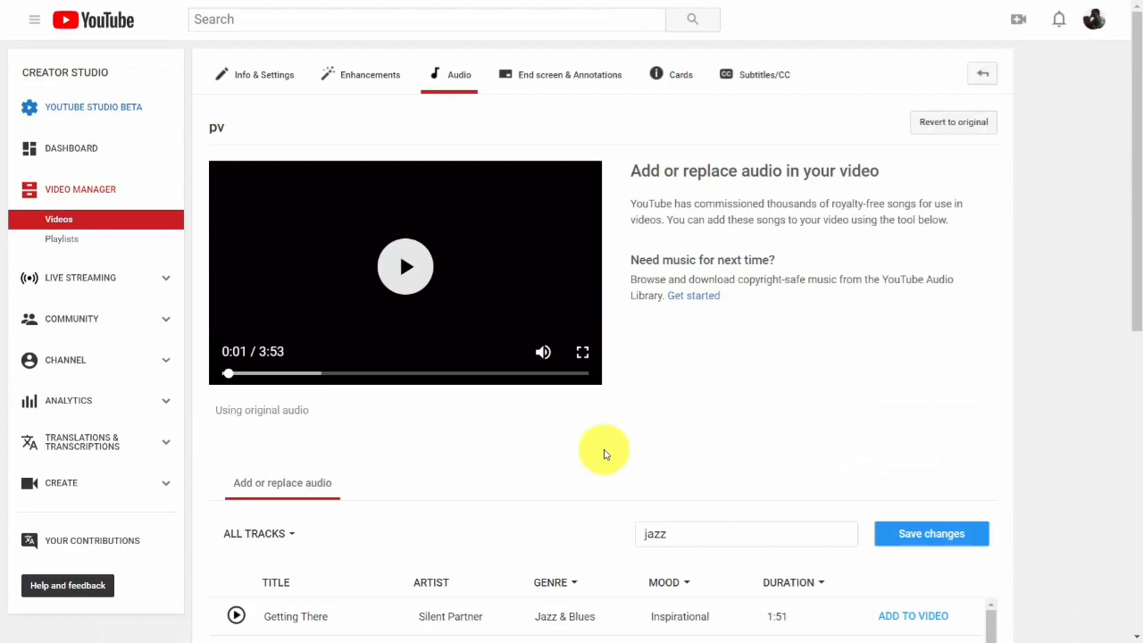
# Add the Getting There track to the pv video starting at about 2:02 on the timeline, and preview the video
pyautogui.scroll(-1, 603, 454)
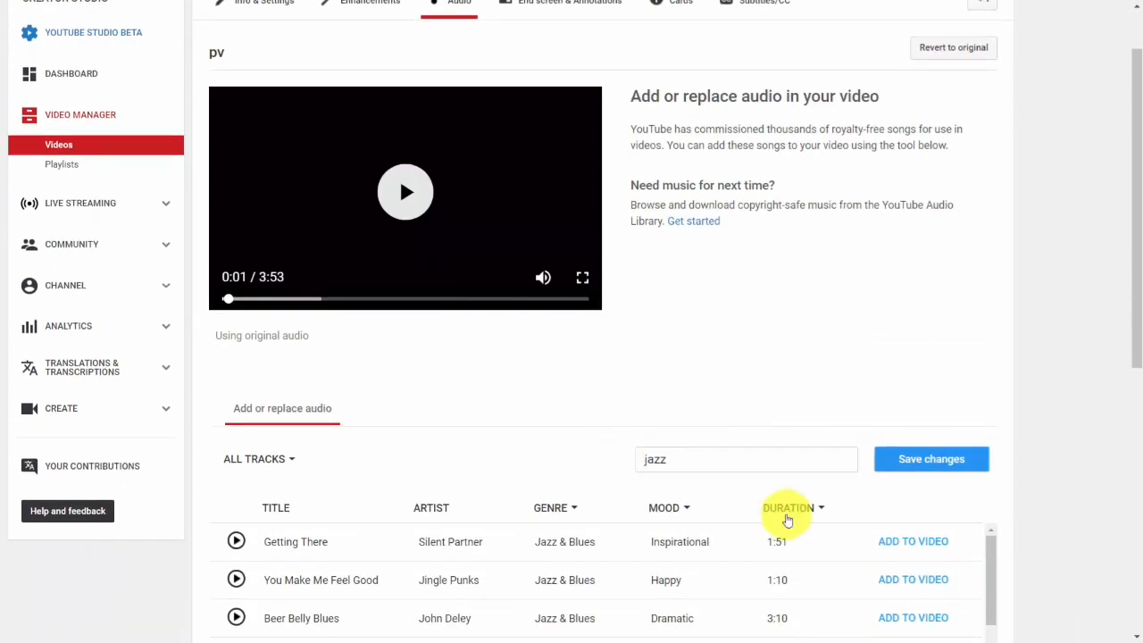
pyautogui.click(906, 544)
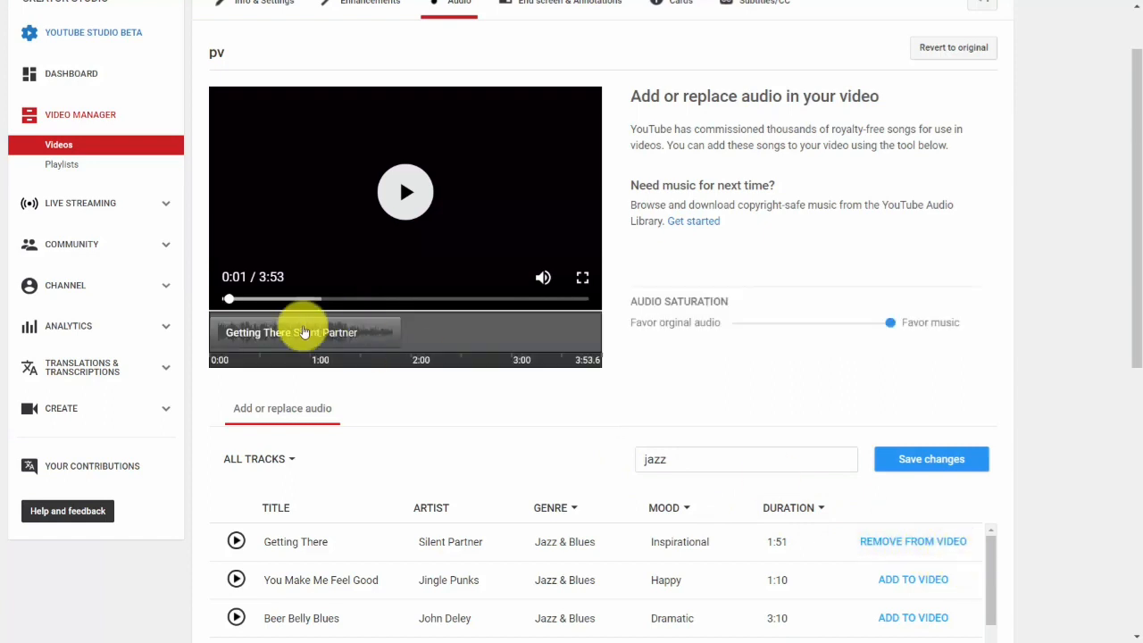
pyautogui.moveTo(298, 324); pyautogui.dragTo(513, 334)
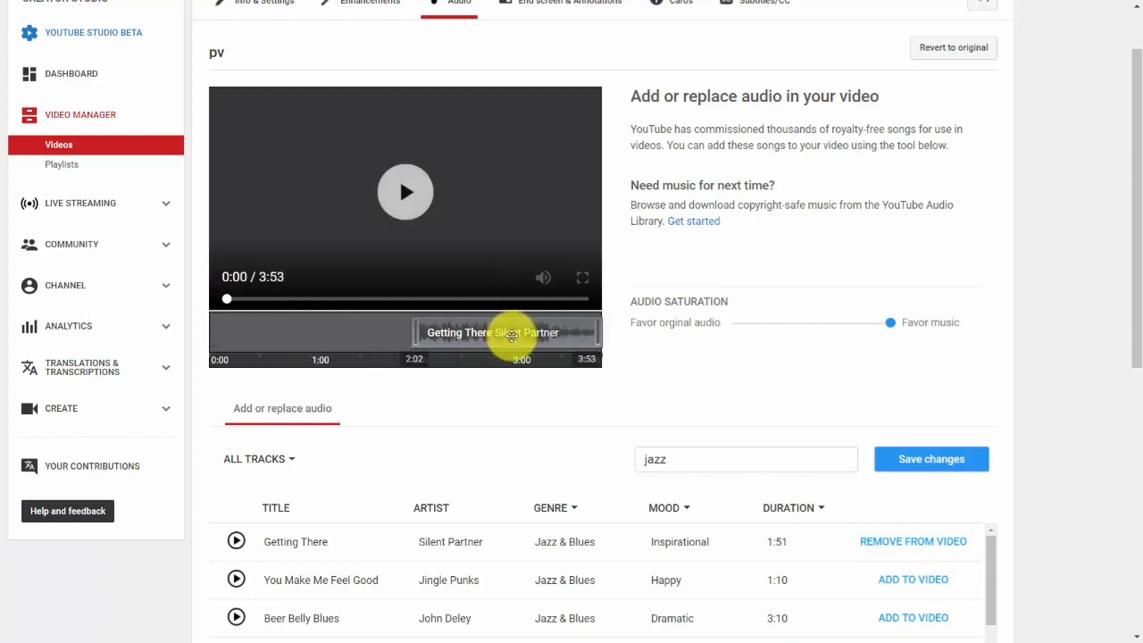
pyautogui.click(381, 183)
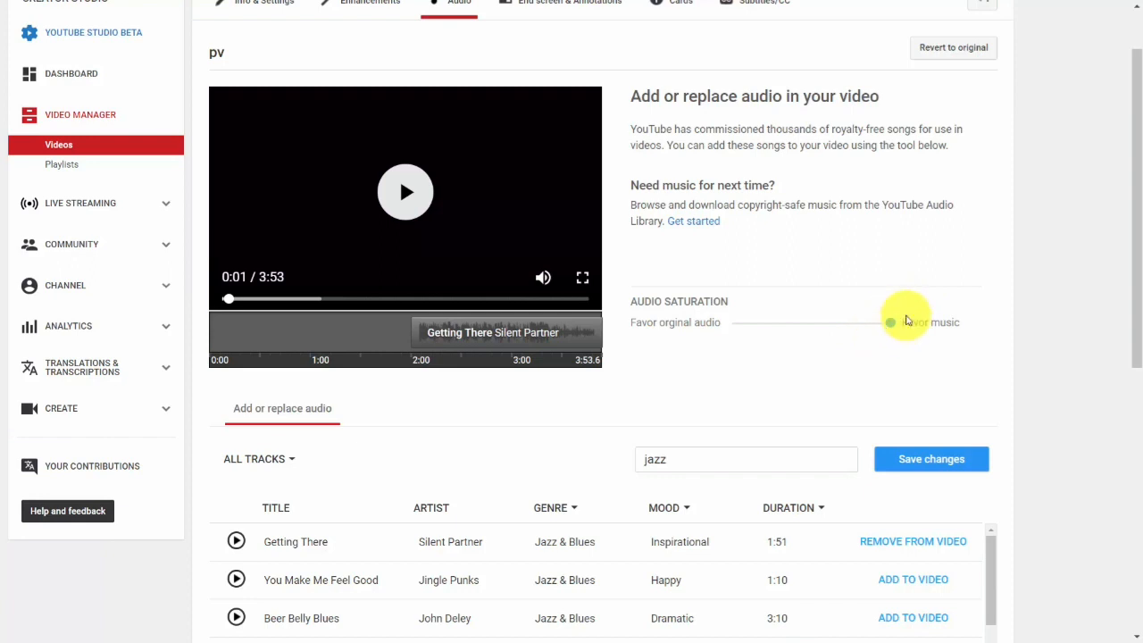
# Set the audio saturation fully toward the original audio and save the changes to the video
pyautogui.moveTo(885, 321); pyautogui.dragTo(732, 294)
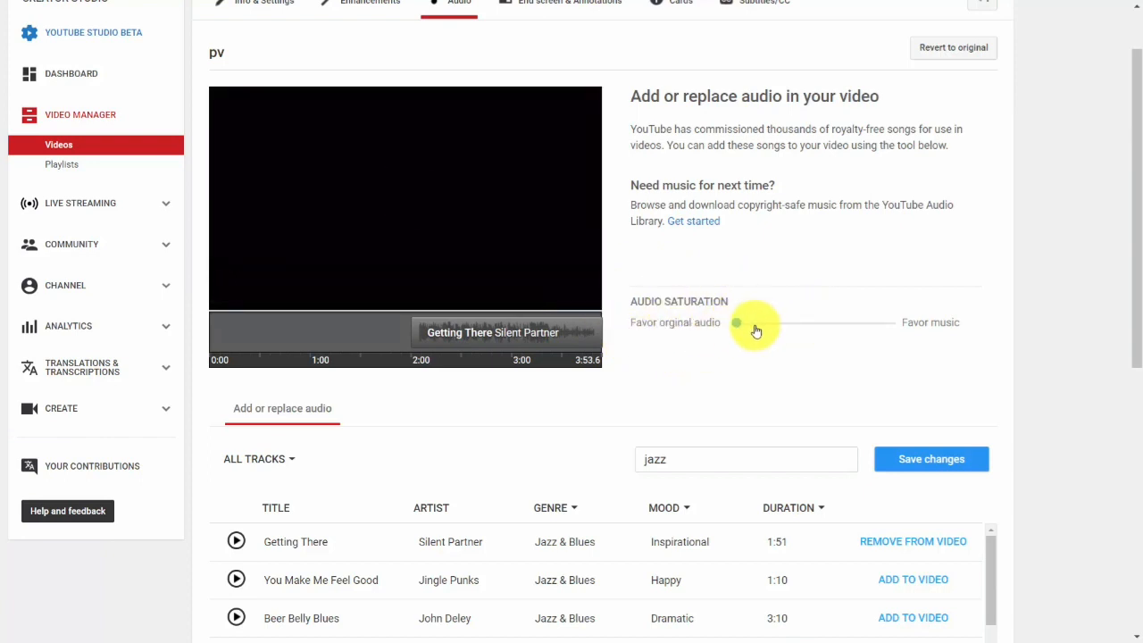
pyautogui.scroll(1, 759, 355)
pyautogui.scroll(-1, 759, 355)
pyautogui.click(934, 460)
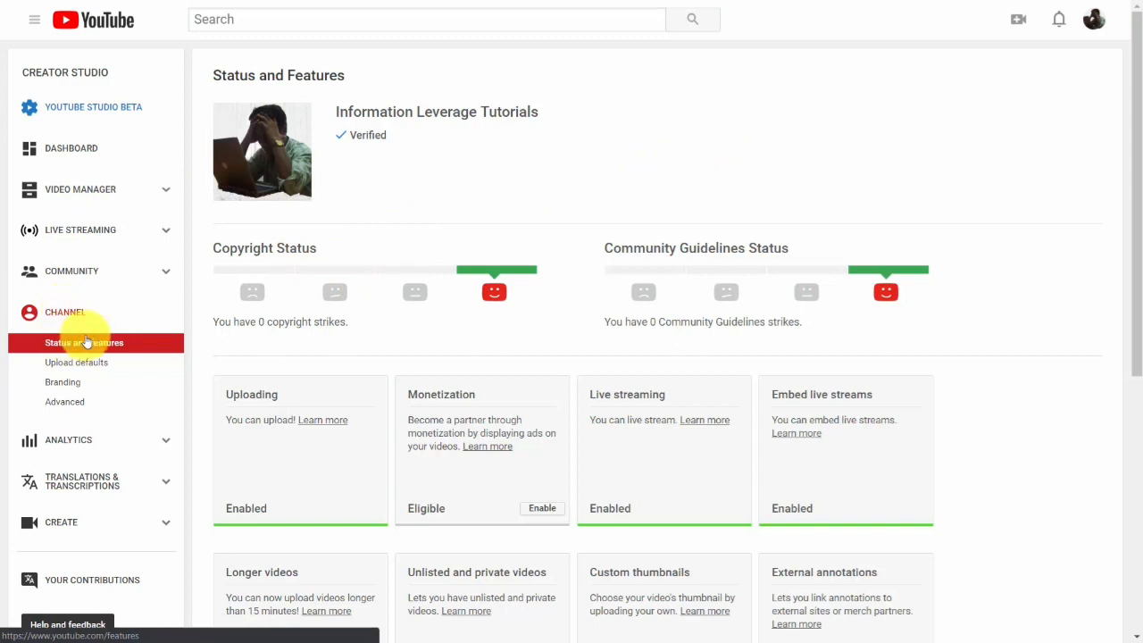
# Look through the channel's copyright status, Community Guidelines status and feature eligibility, down to the Custom URL feature
pyautogui.click(959, 289)
pyautogui.scroll(-1, 960, 289)
pyautogui.scroll(-5, 960, 290)
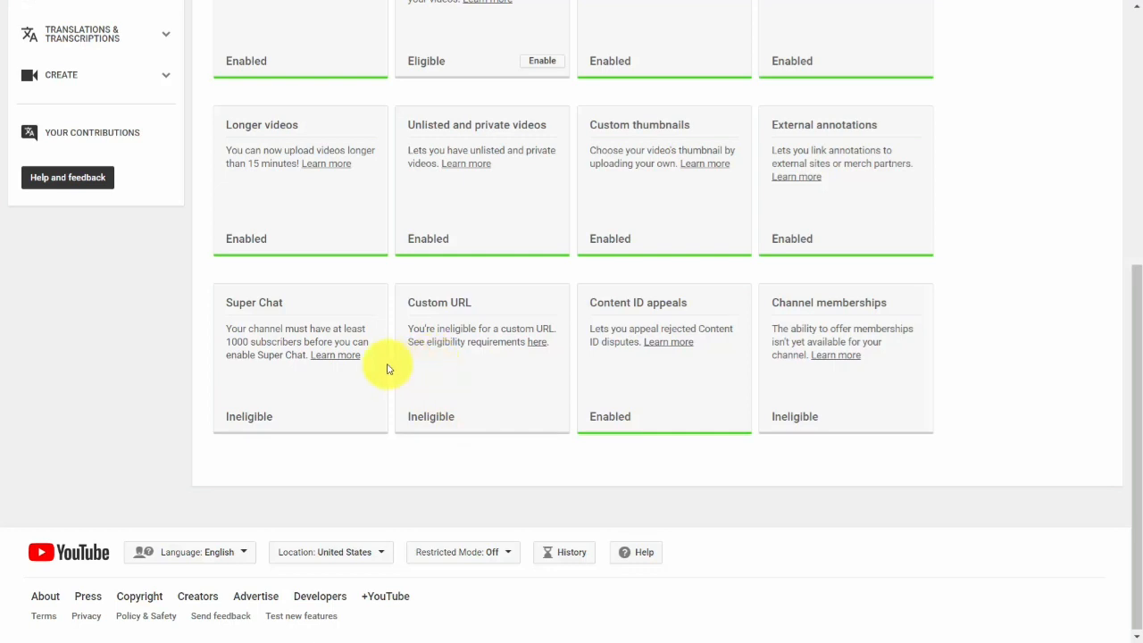
# Open the custom URL help article from the Custom URL feature and expand its general eligibility requirements
pyautogui.click(534, 345)
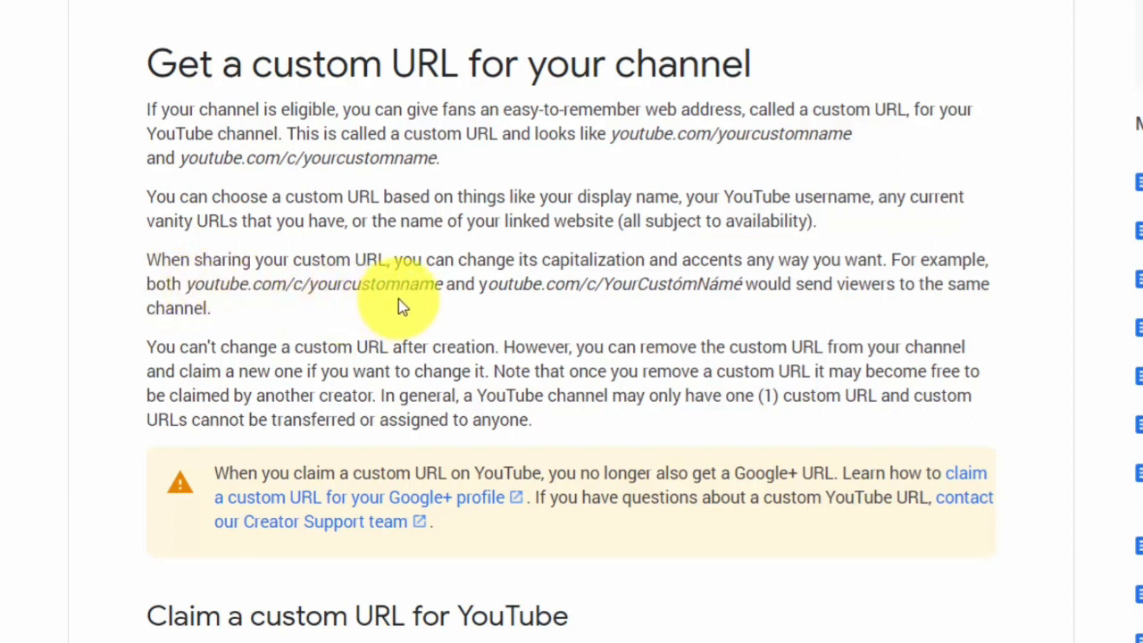
pyautogui.scroll(-5, 398, 299)
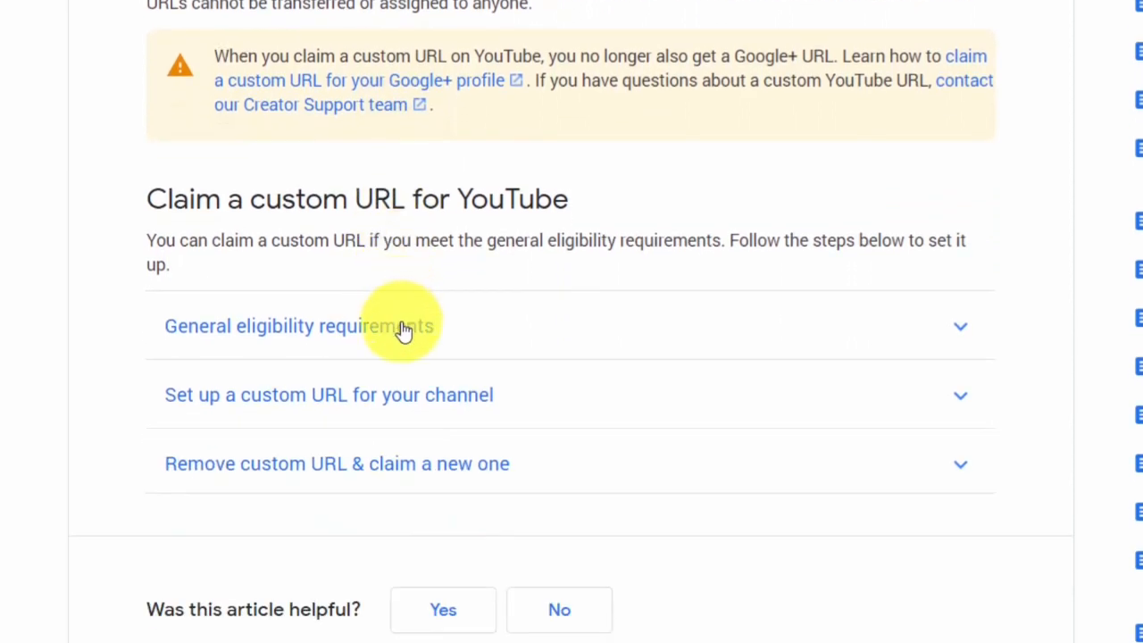
pyautogui.click(403, 329)
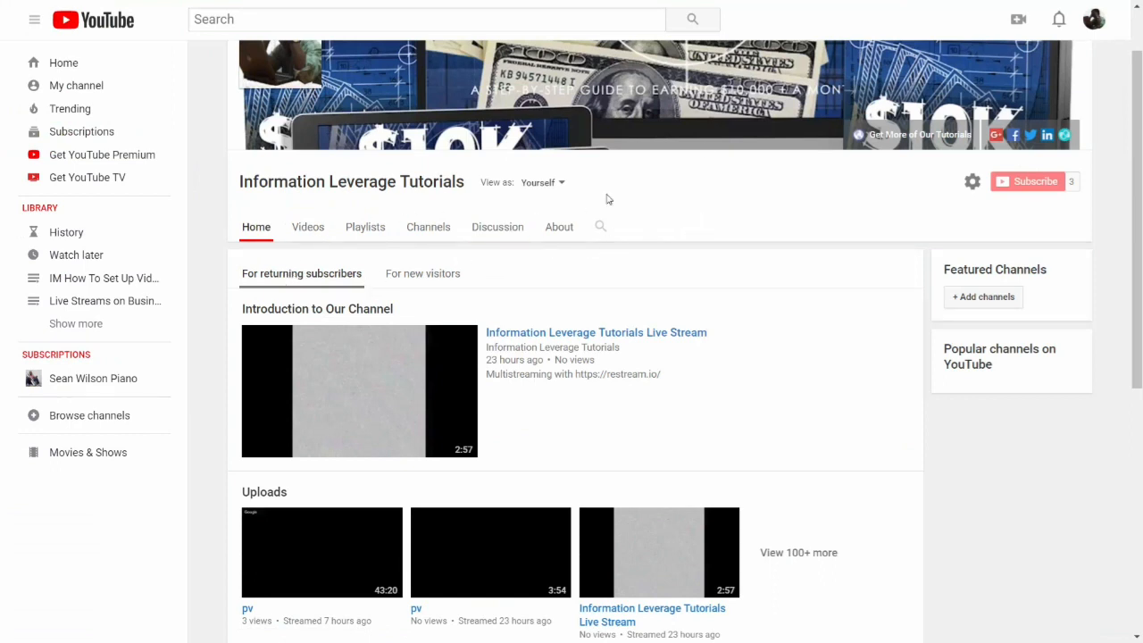
# Show the channel home page's layout for new visitors
pyautogui.click(430, 274)
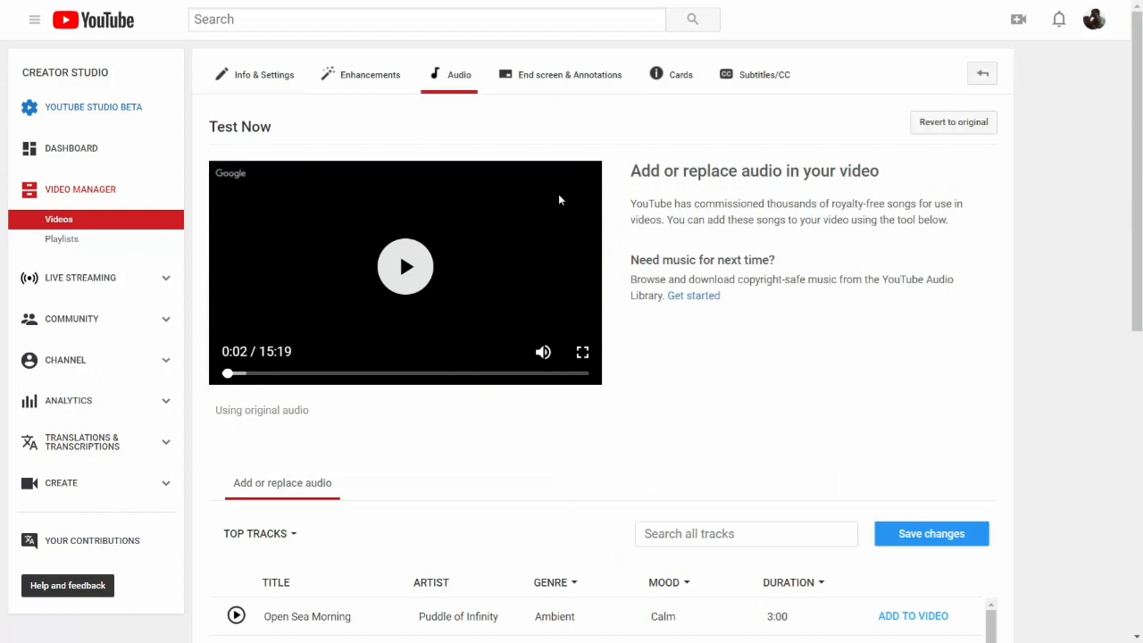
# Open the channel's community comments in Creator Studio
pyautogui.click(99, 320)
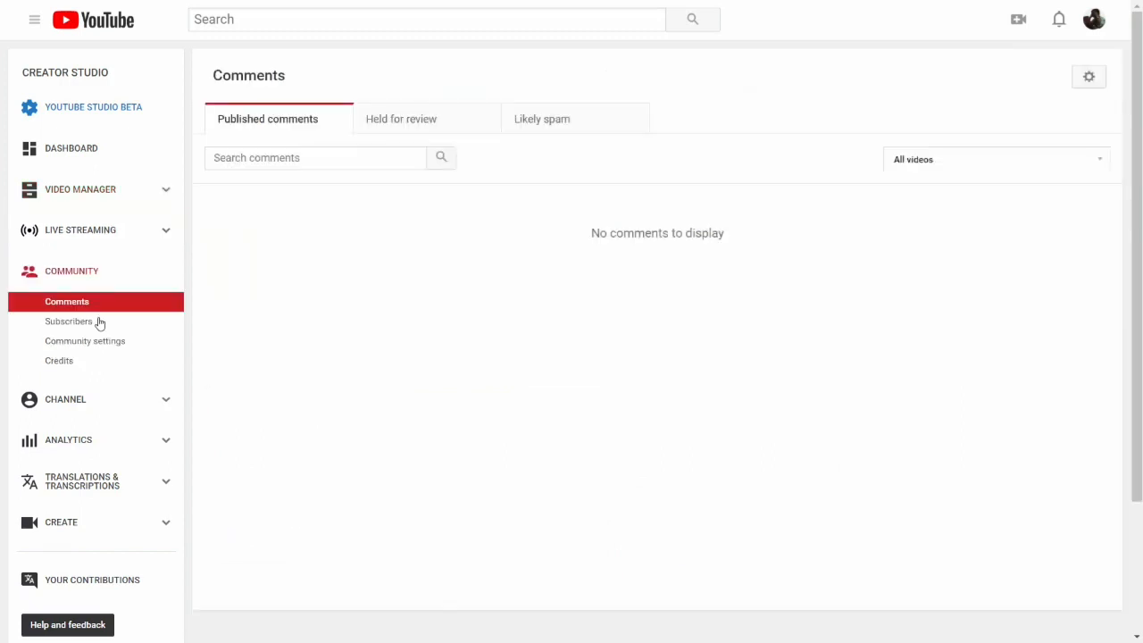